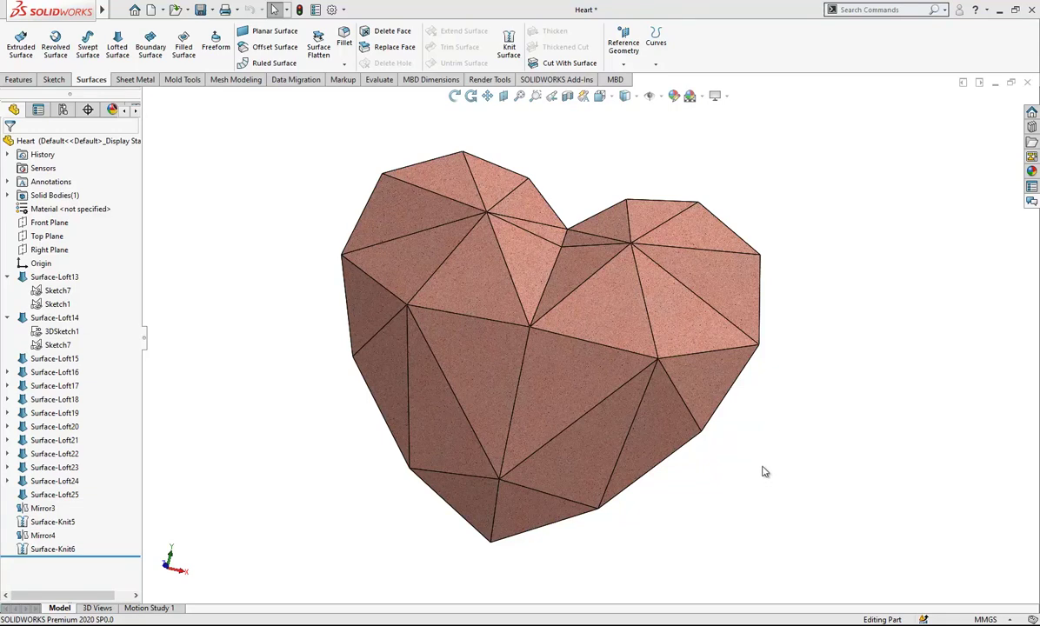
Create a new part document and start a sketch on the Top Plane.
middle_click_drag(615, 496, 598, 263)
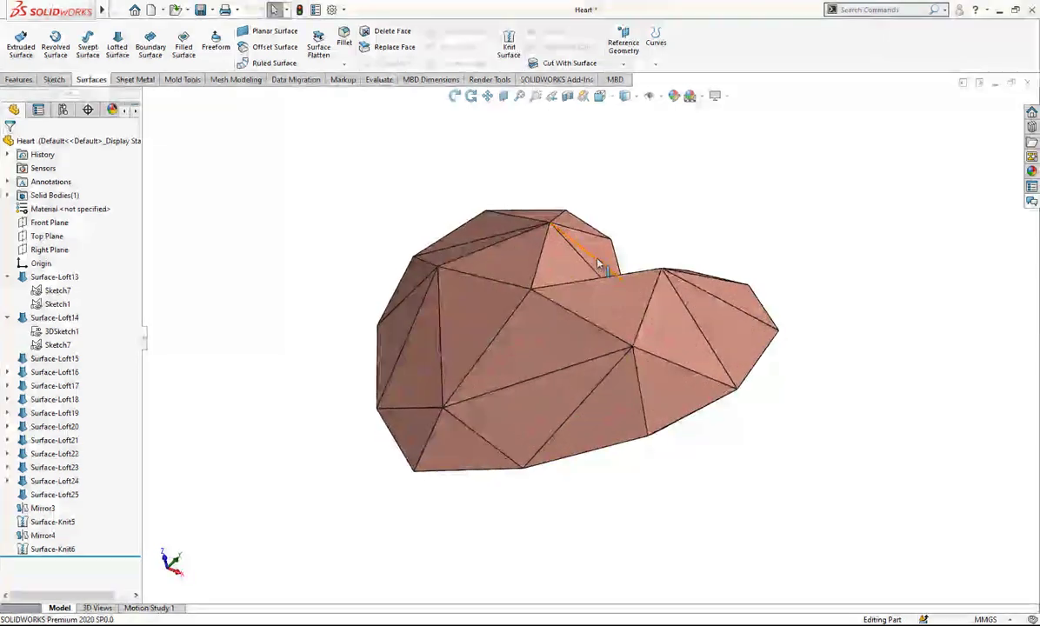
left_click(150, 11)
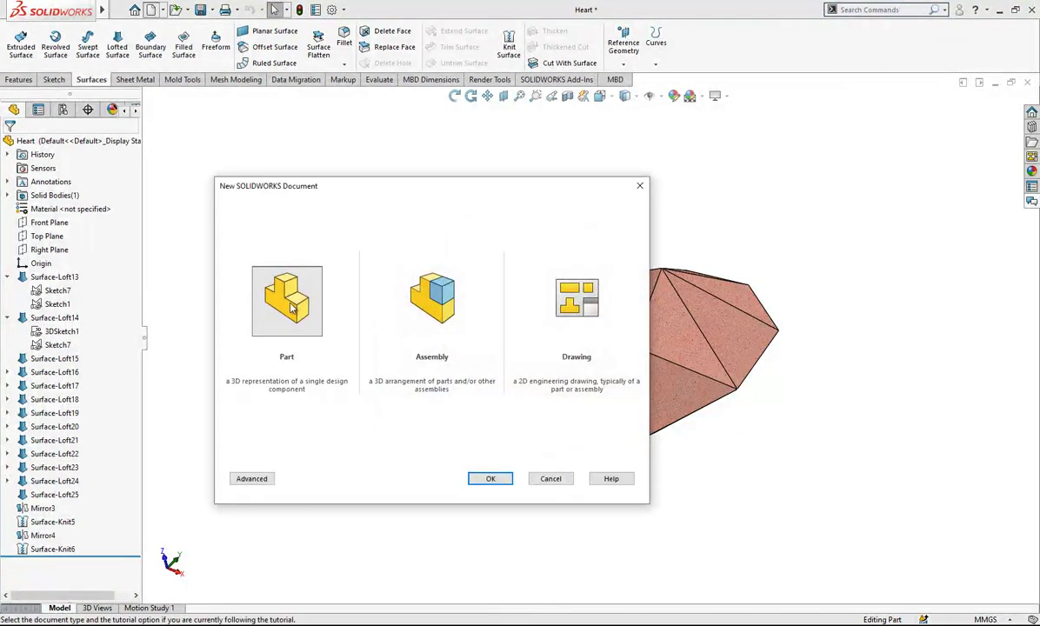
left_click(292, 307)
left_click(476, 478)
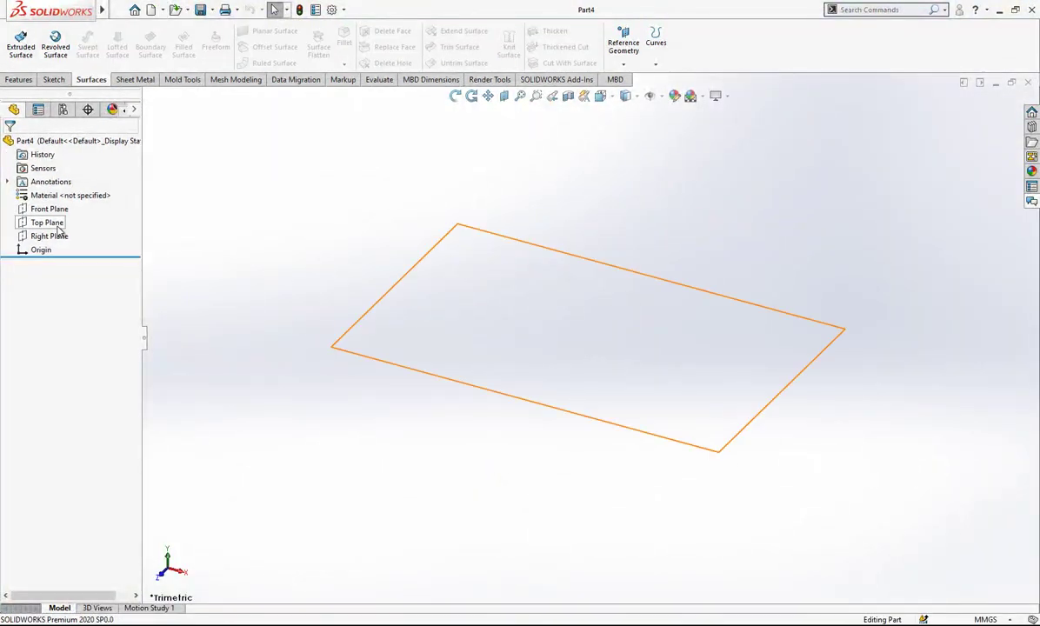
left_click(53, 223)
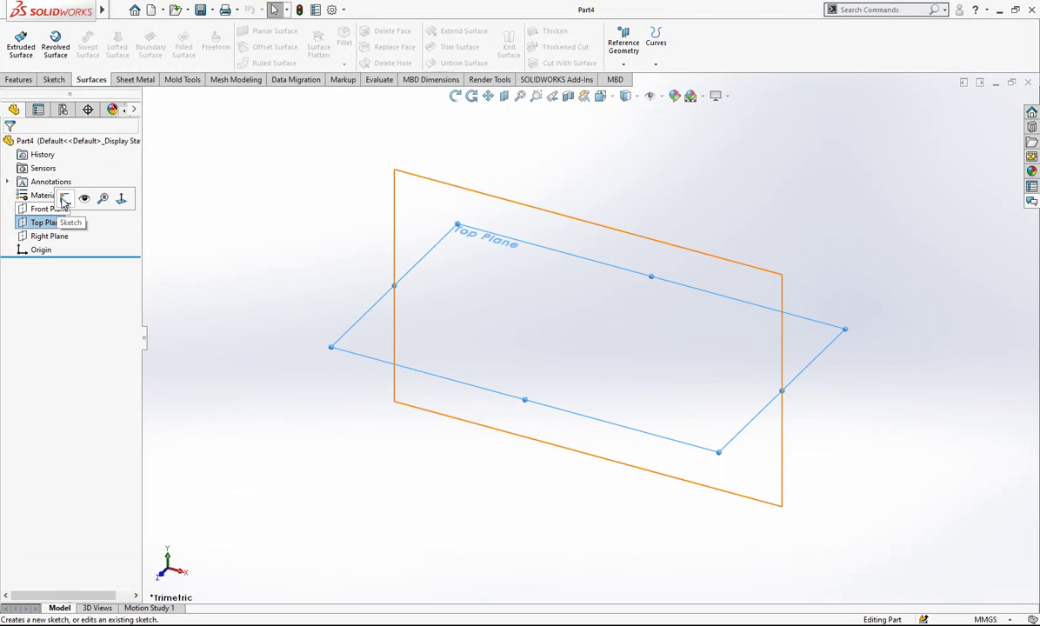
left_click(66, 197)
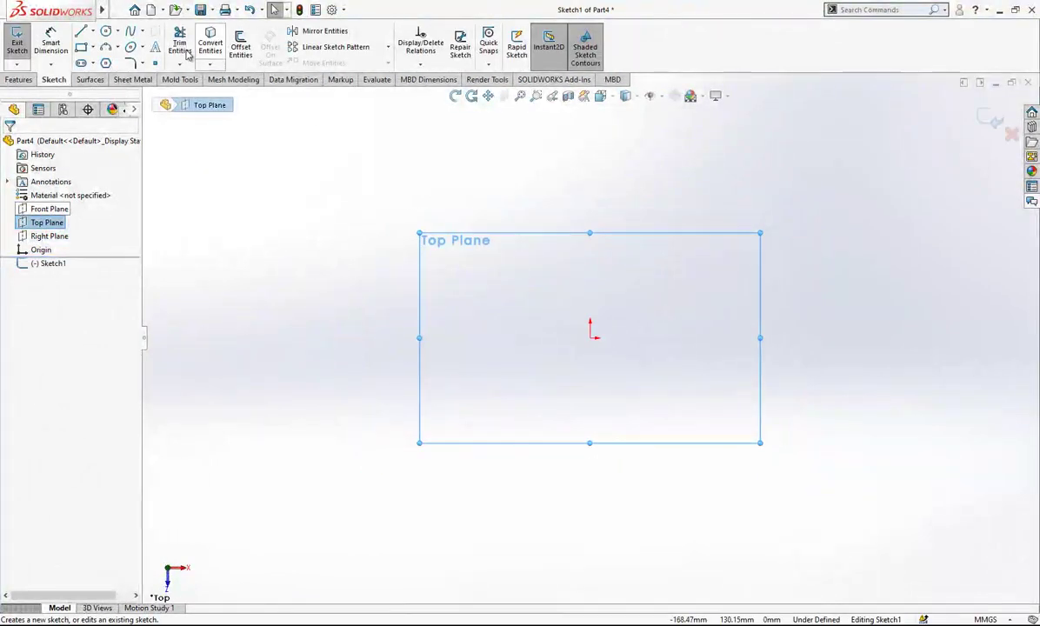
Sketch a vertical line about 96.5 mm long upward from the origin and convert it to construction geometry.
left_click(83, 32)
left_click(590, 337)
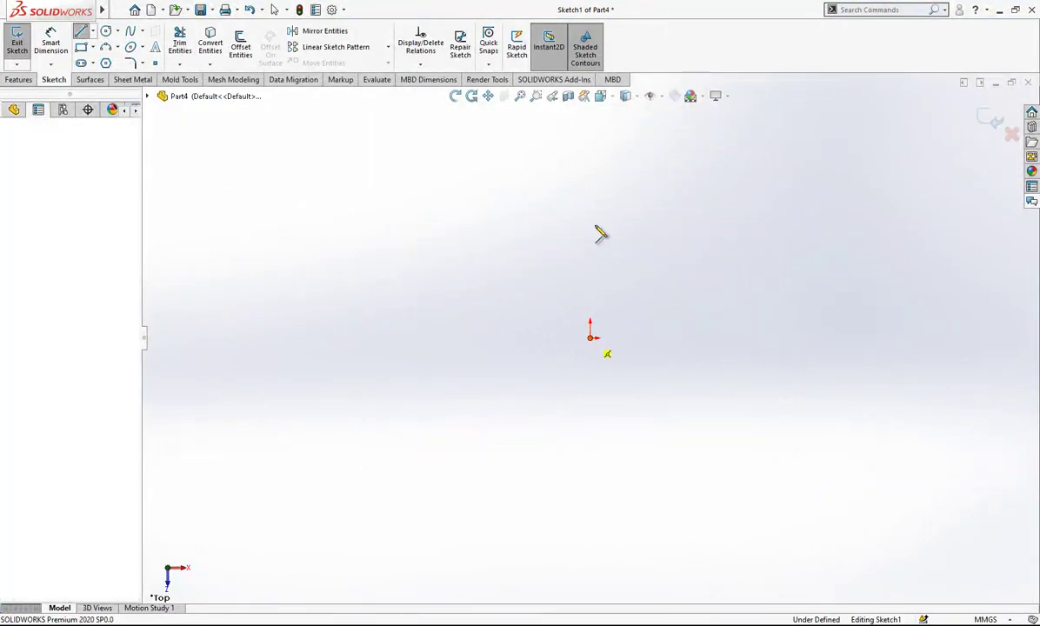
left_click(590, 153)
key("Escape")
left_click(591, 184)
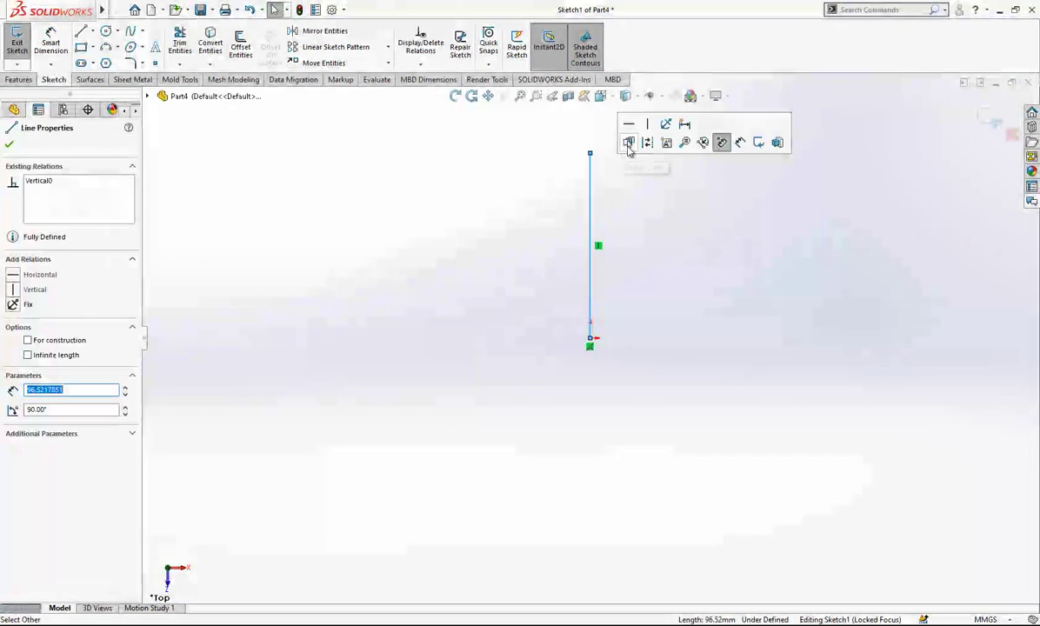
left_click(647, 144)
left_click(647, 178)
Dimension the vertical construction line's length as 101.5 mm.
scroll(663, 248, "up", 3)
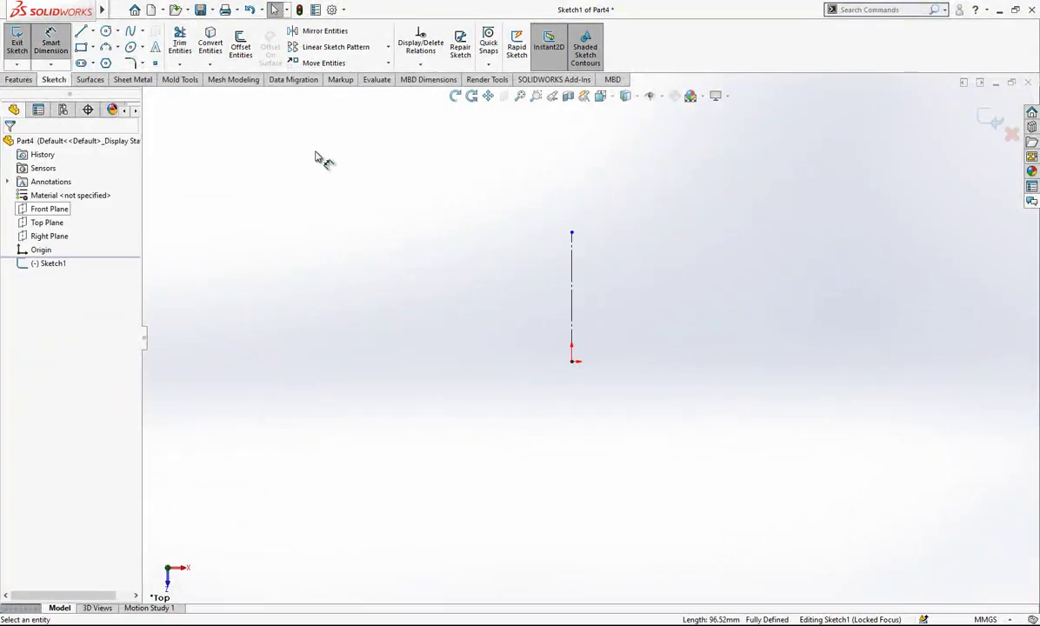
left_click(572, 305)
left_click(642, 317)
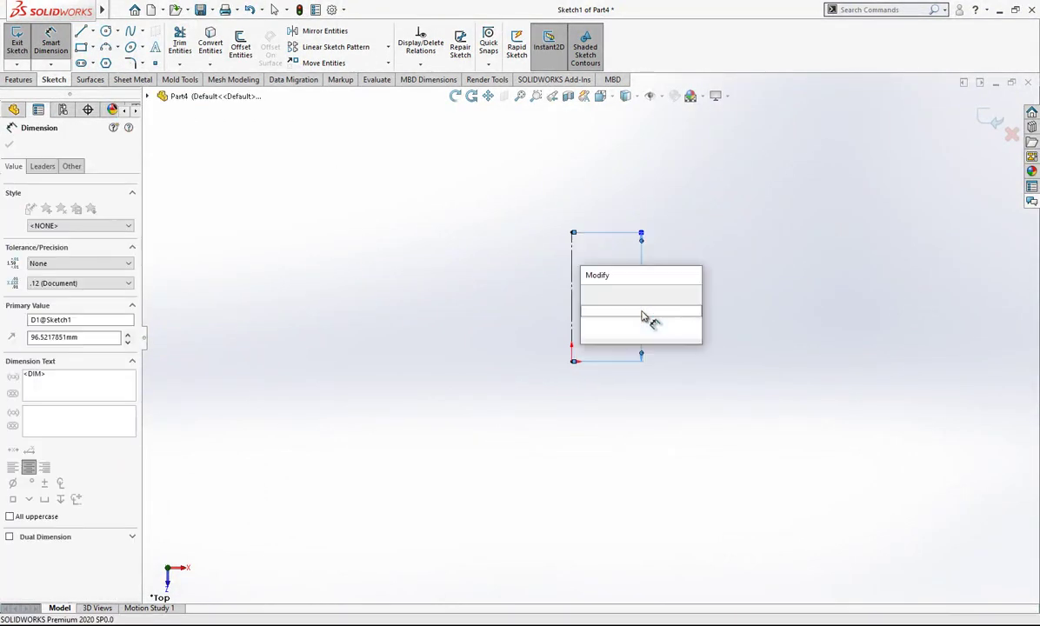
type("101.5")
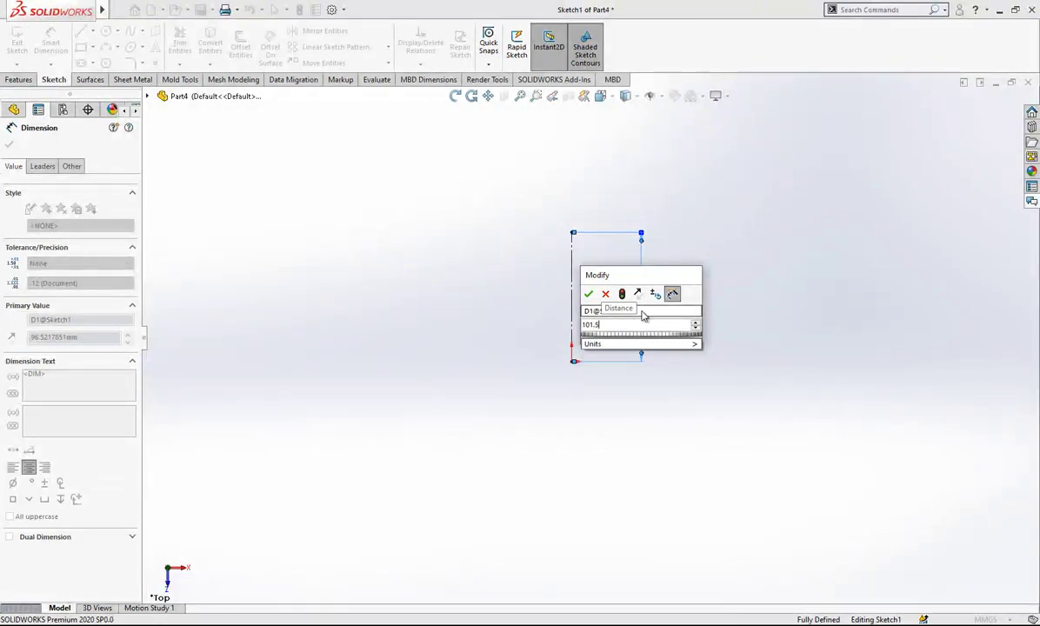
key("Return")
left_click(676, 294)
scroll(671, 287, "down", 2)
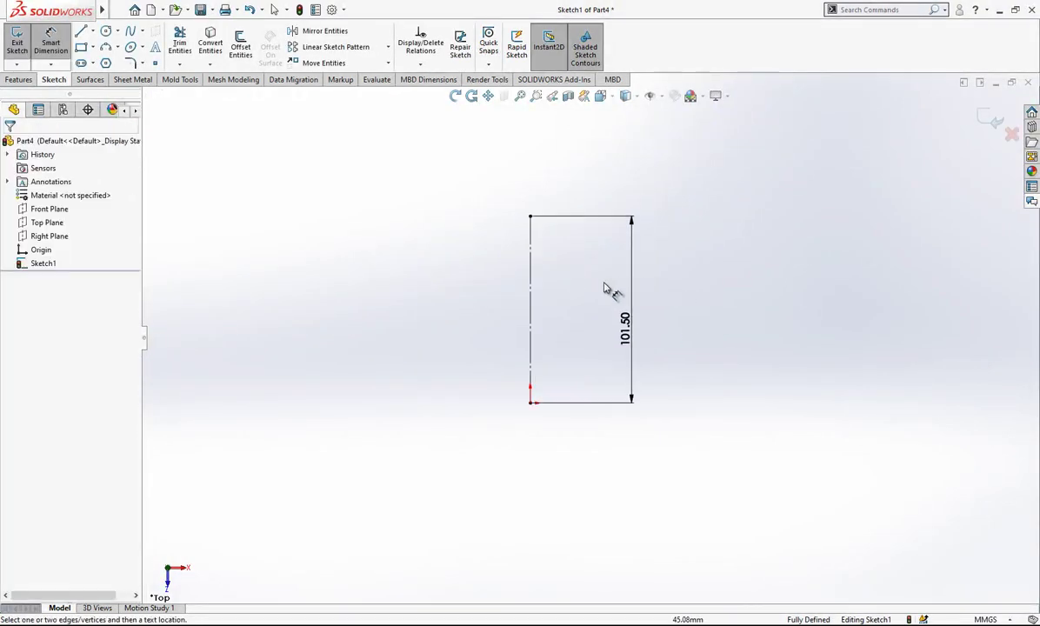
key("Escape")
Sketch three connected lines from the construction line's upper end, running up-left, further left, and down-left.
left_click(91, 37)
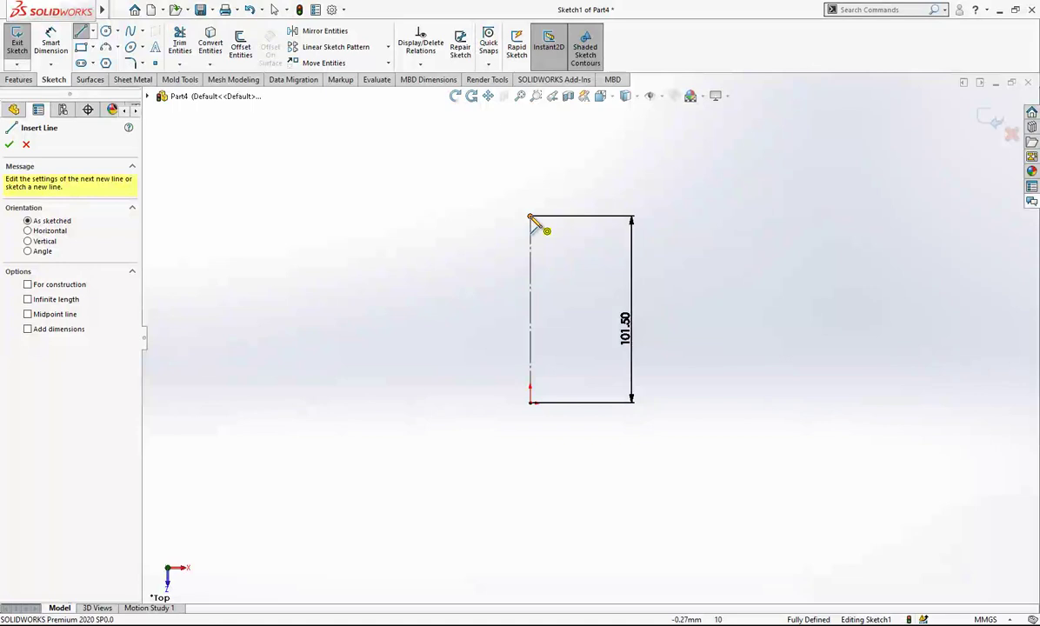
left_click(530, 216)
left_click(494, 180)
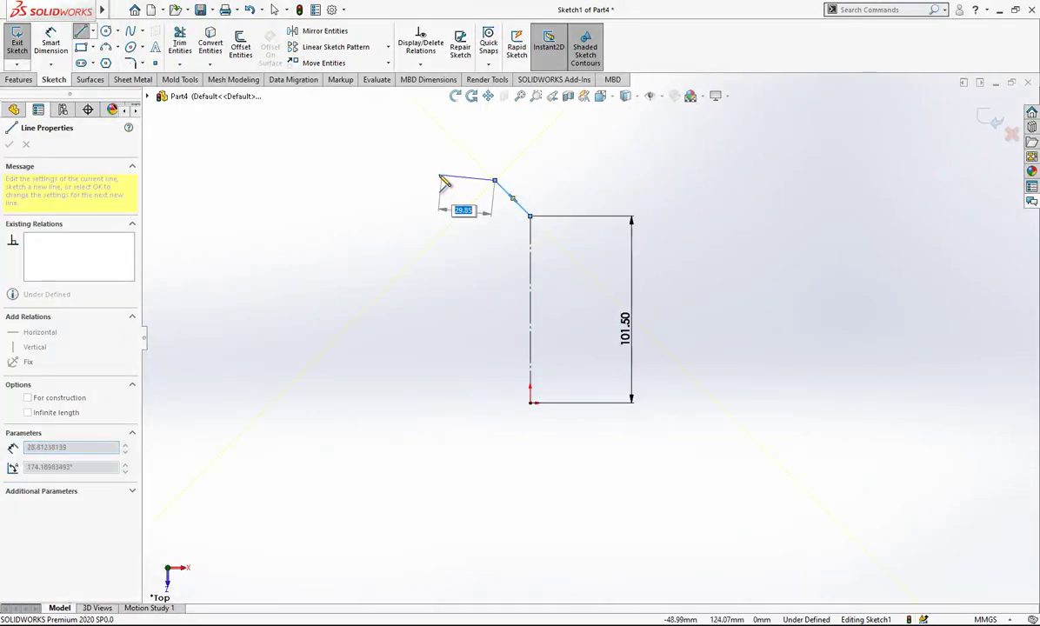
left_click(429, 169)
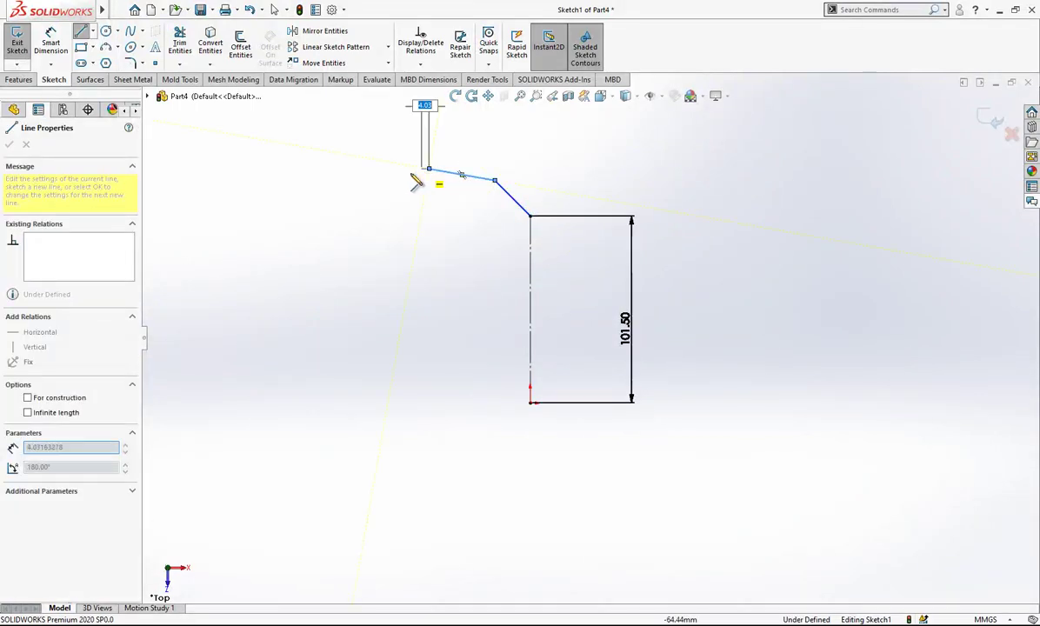
left_click(388, 223)
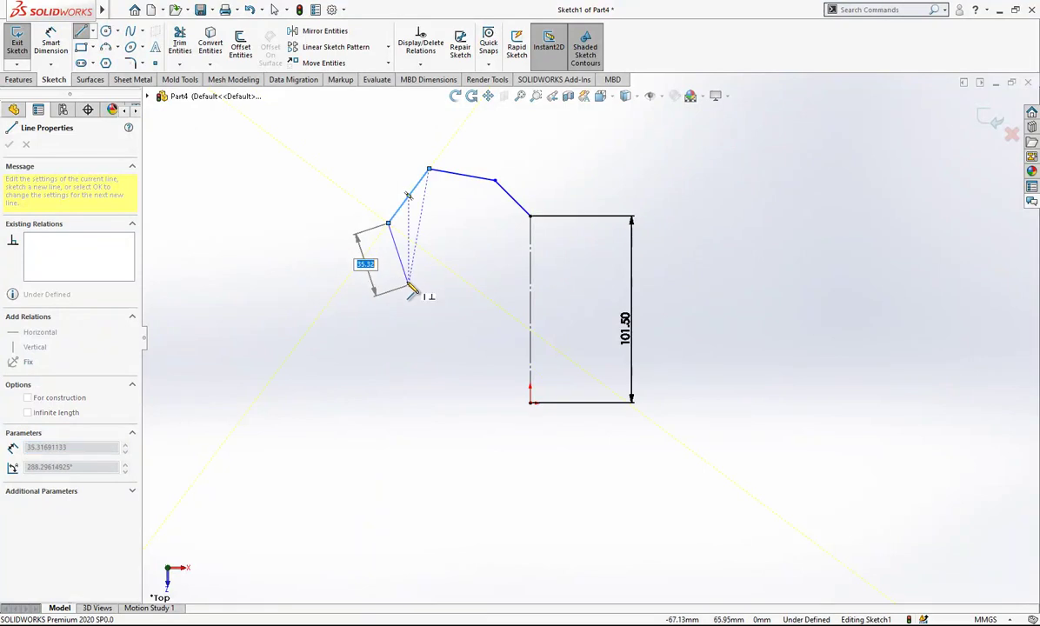
key("Escape")
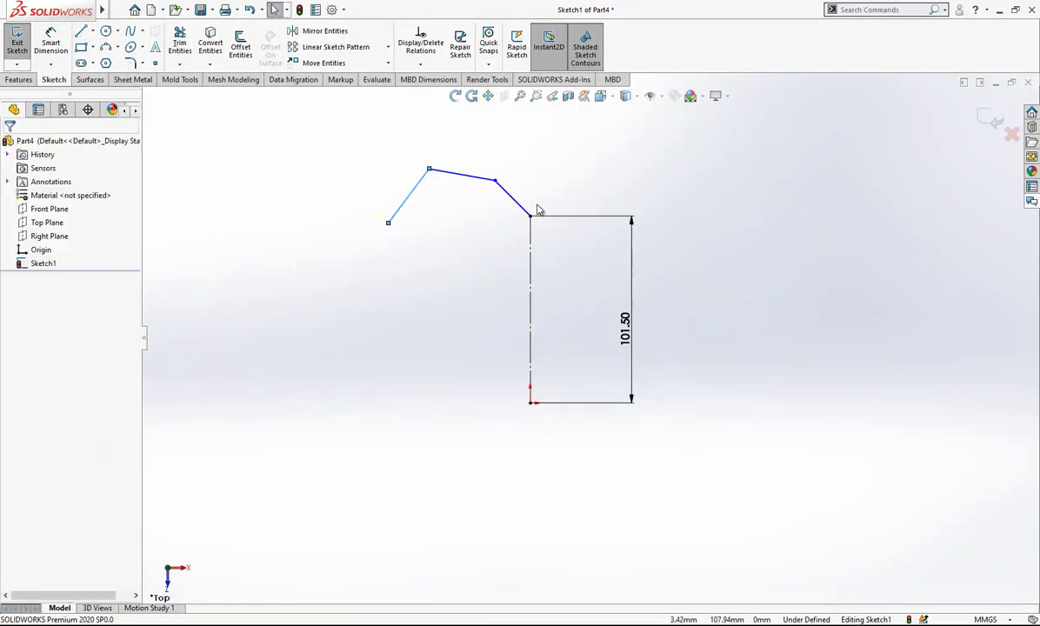
Dimension the angle between the vertical construction line and the first outline line as 130°.
scroll(539, 211, "down", 1)
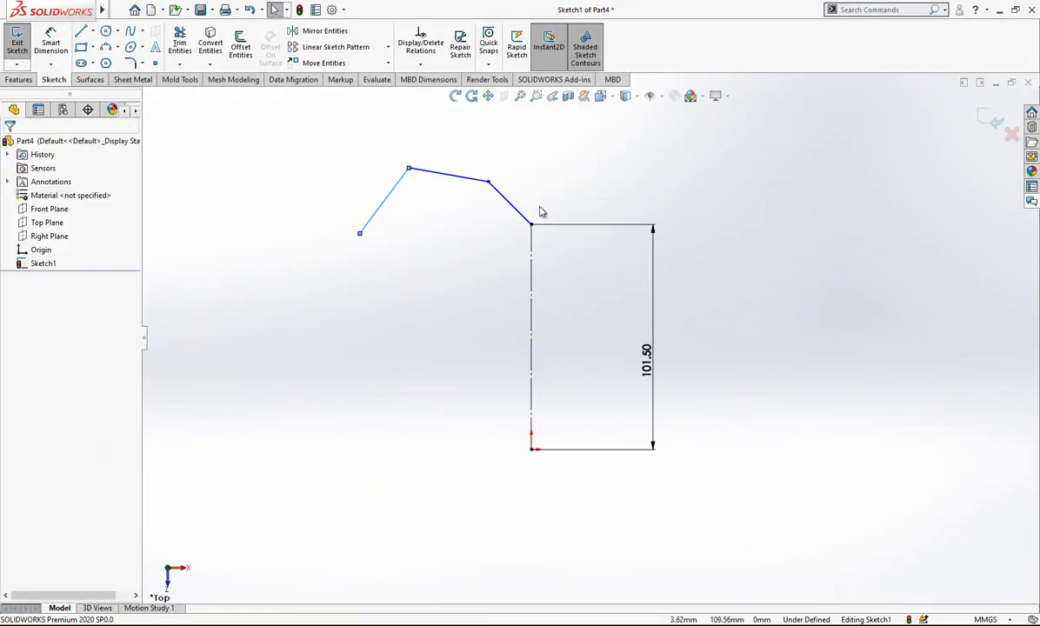
left_click(62, 42)
left_click(533, 250)
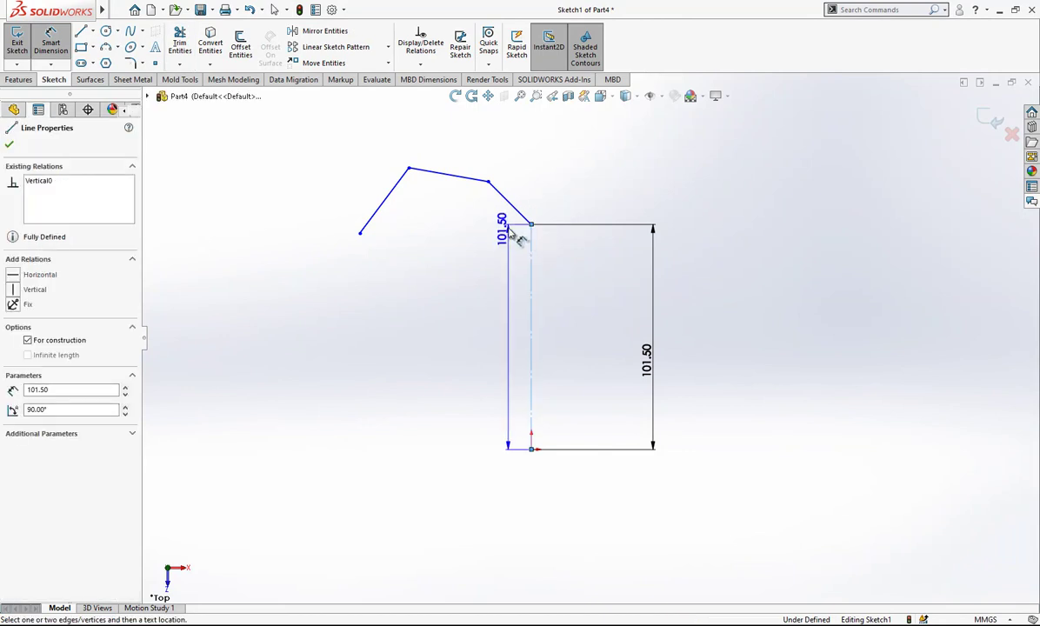
left_click(509, 202)
left_click(507, 247)
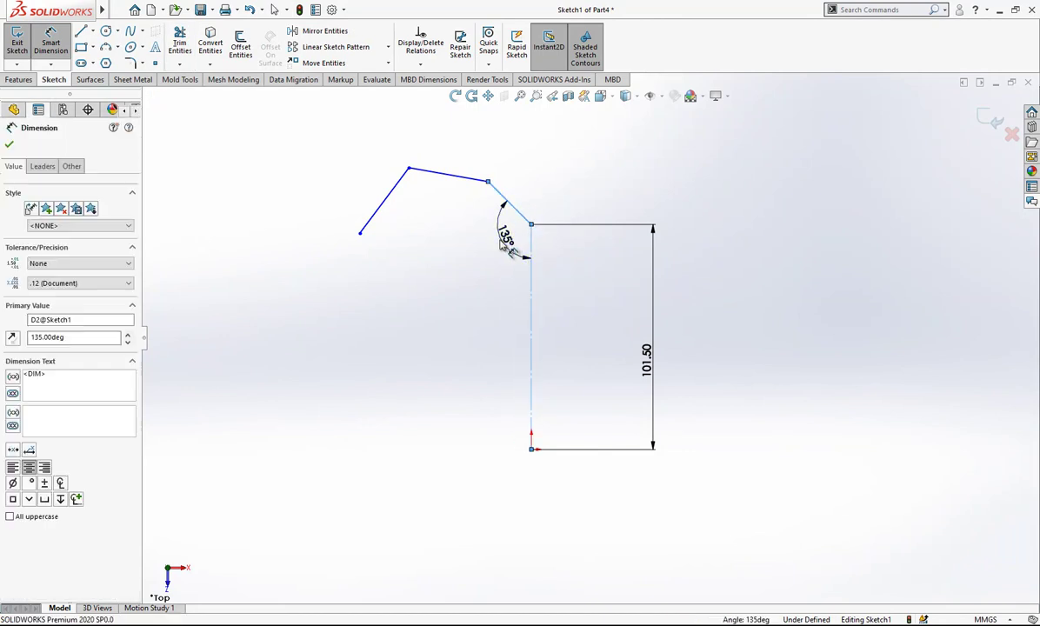
type("130")
key("Return")
key("Escape")
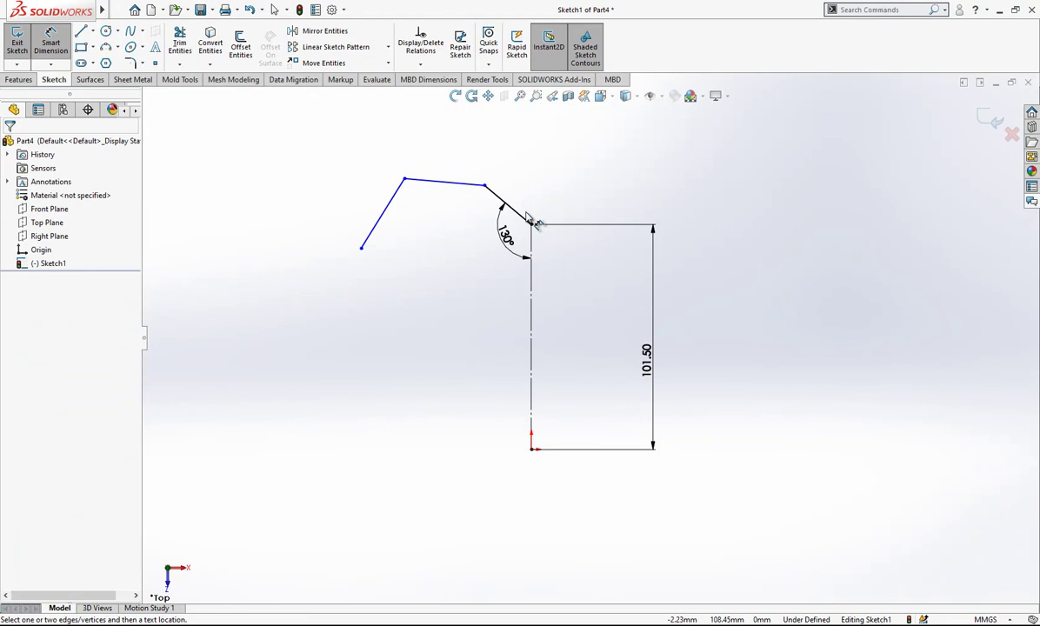
Dimension the length of the first outline line, next to the construction line, as 20.5 mm.
left_click(521, 211)
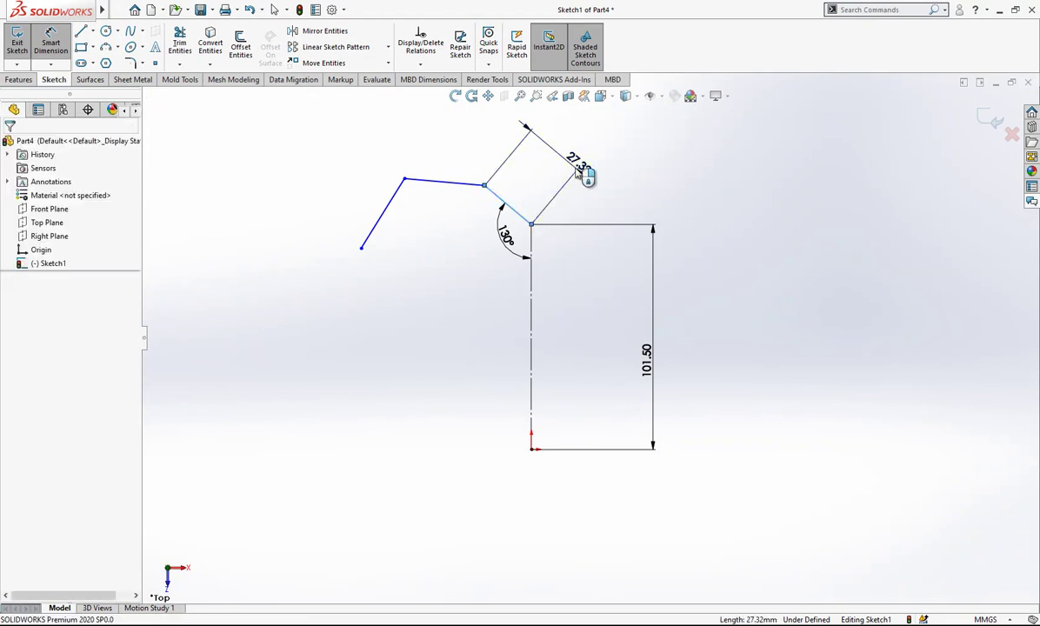
left_click(576, 172)
type("20.5")
key("Return")
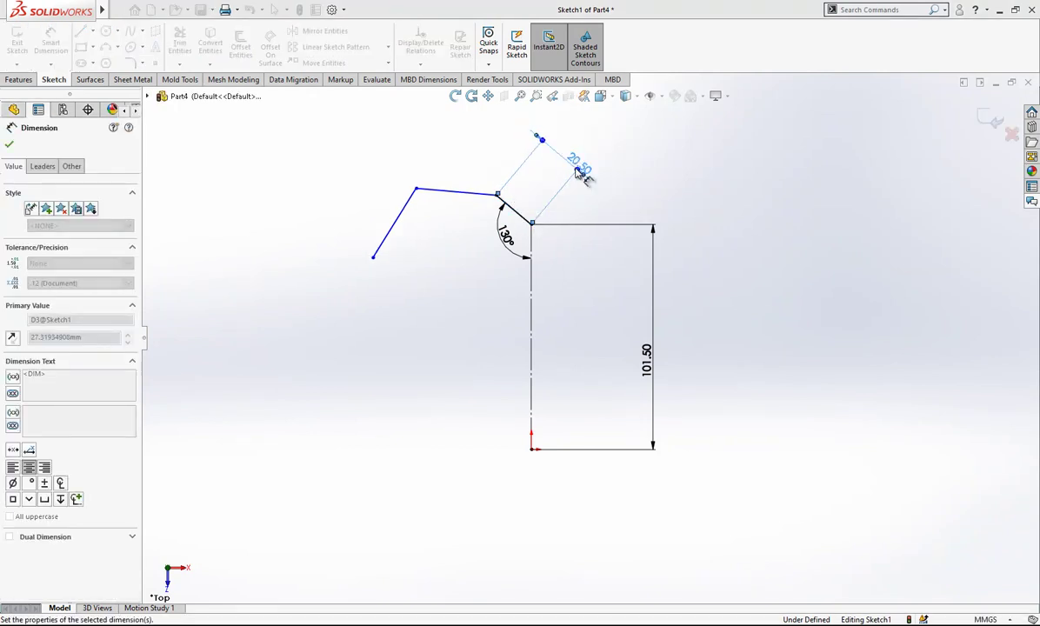
key("Escape")
Dimension the aligned length of the second outline line as 22.5 mm.
left_click(484, 196)
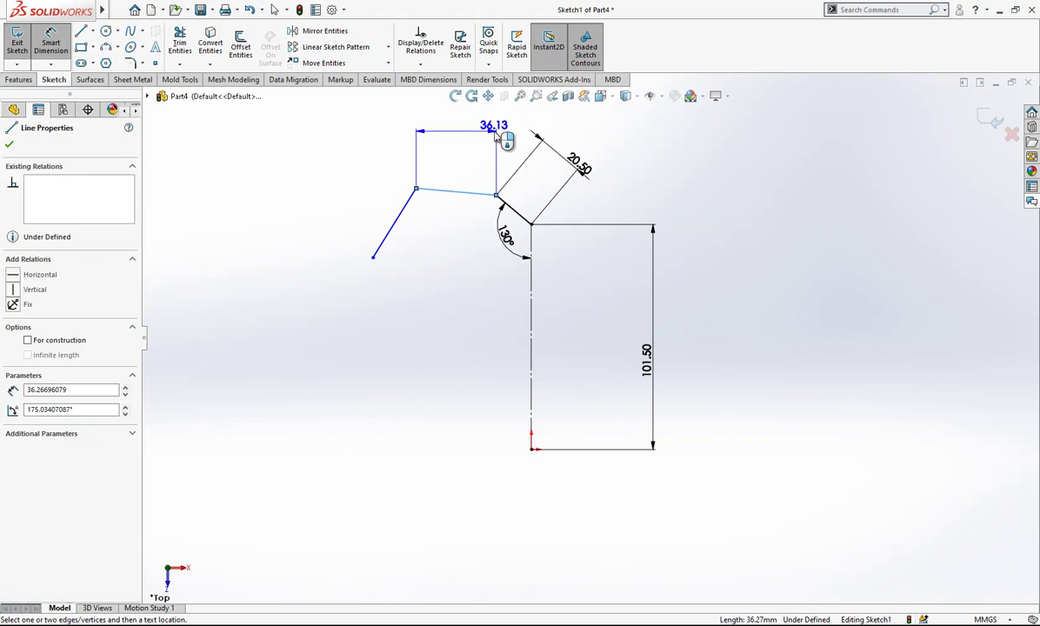
left_click(507, 130)
type("22.5")
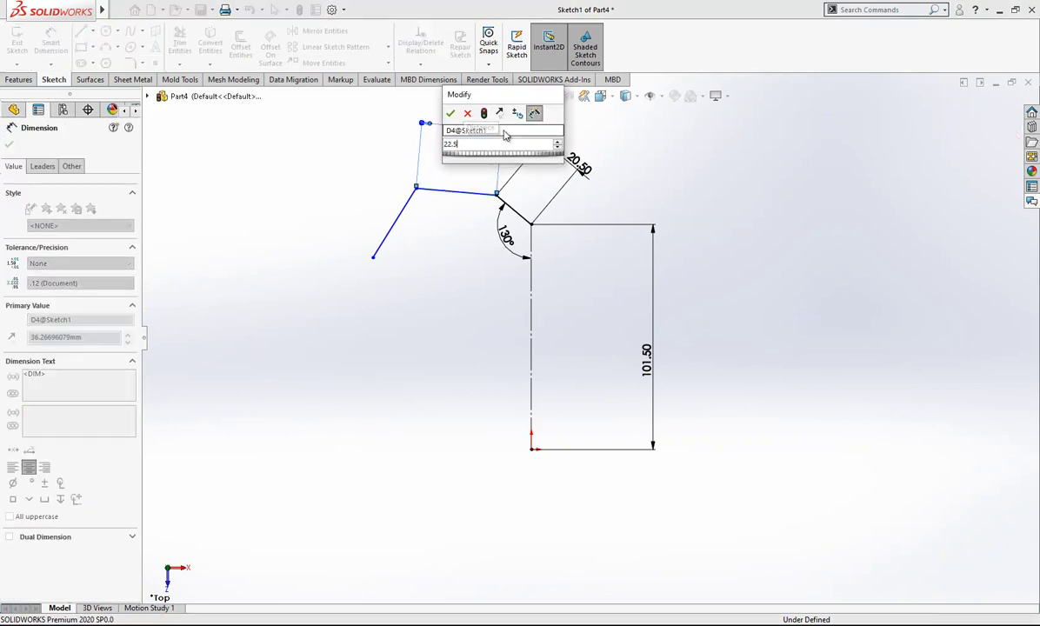
key("Return")
key("Escape")
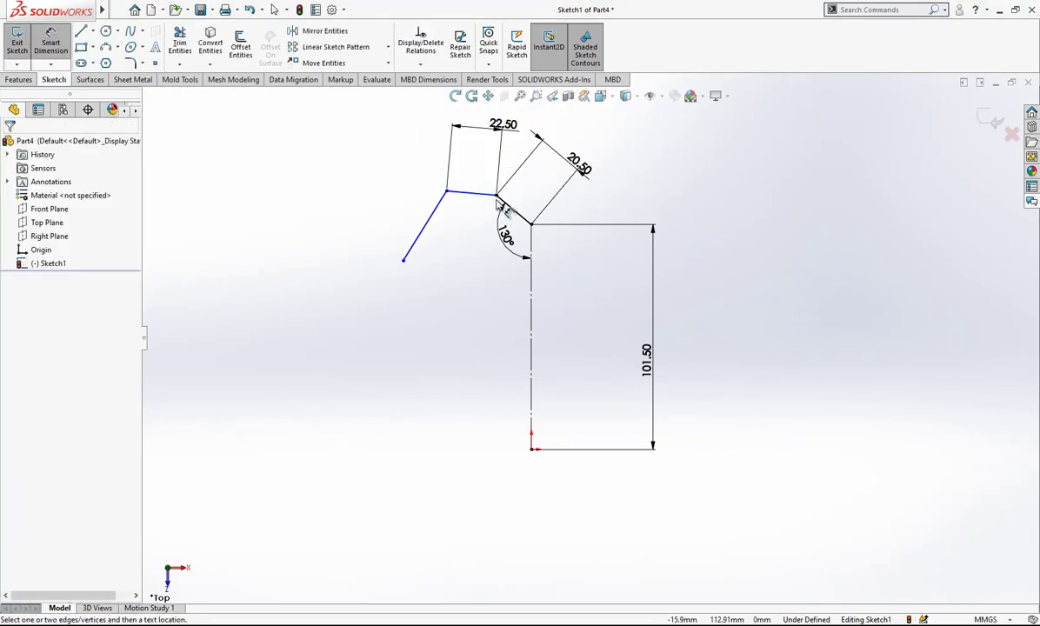
Dimension the angle between the first and second outline lines as 150°.
left_click(502, 206)
left_click(461, 193)
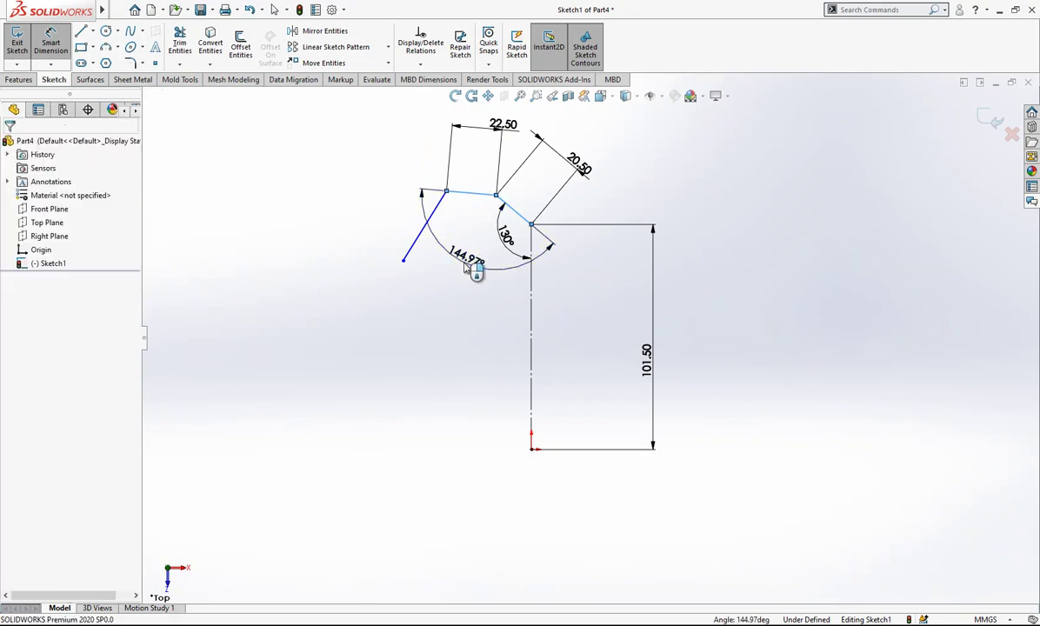
left_click(469, 268)
type("150")
key("Return")
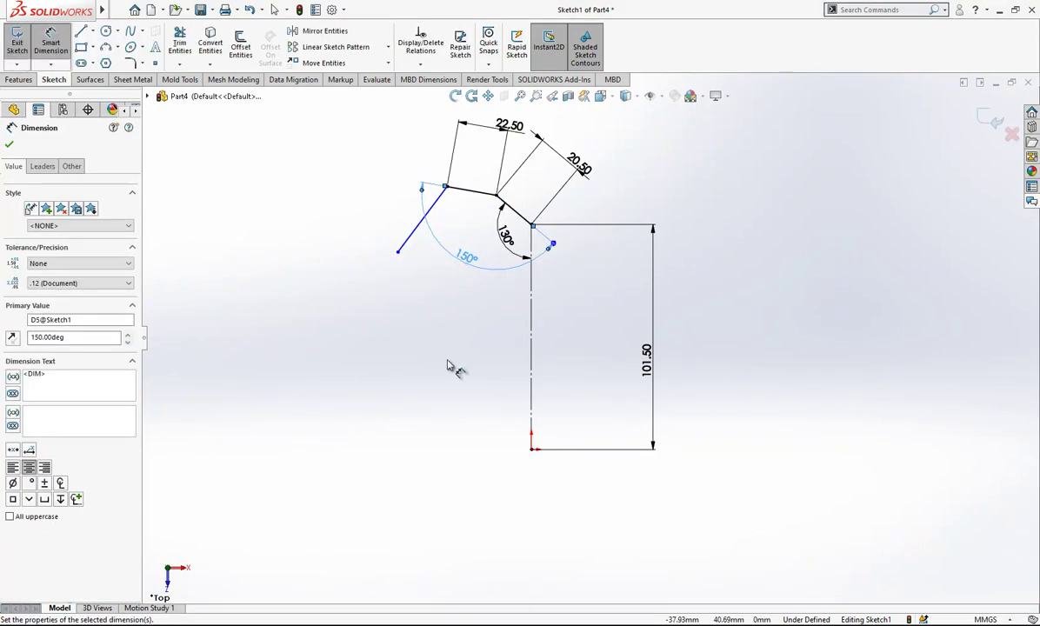
key("Escape")
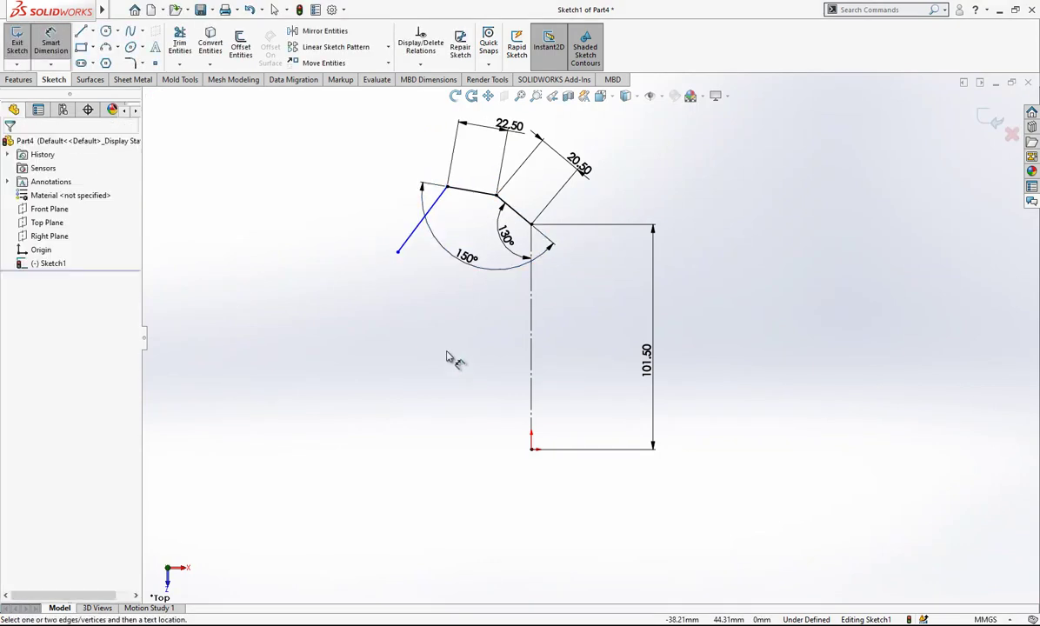
Dimension the angle between the second and third outline lines as 142°.
left_click(432, 206)
left_click(470, 191)
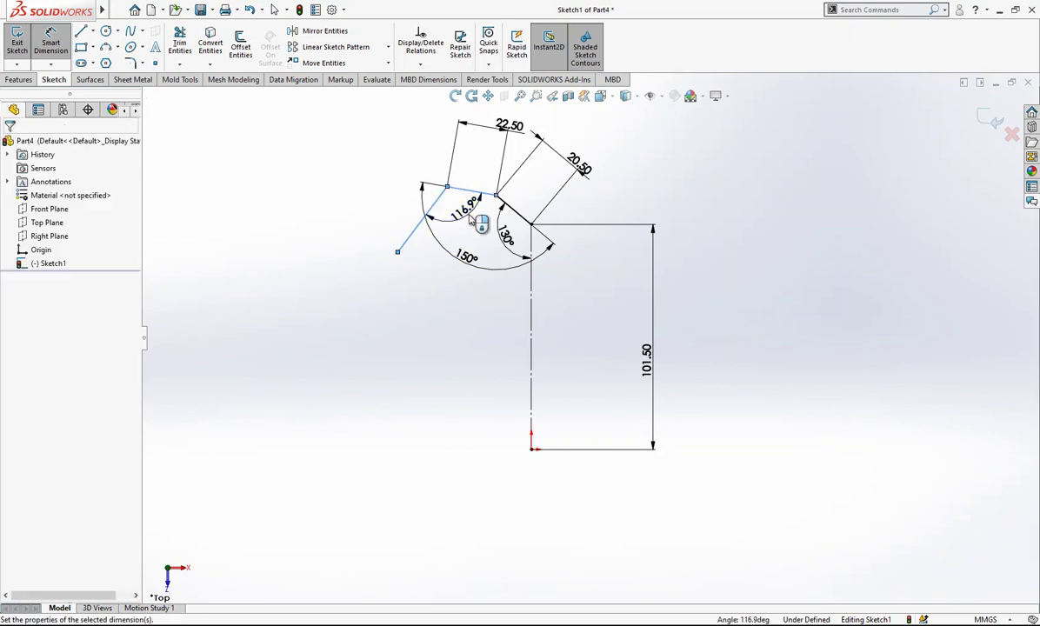
left_click(469, 219)
type("142")
key("Return")
key("Escape")
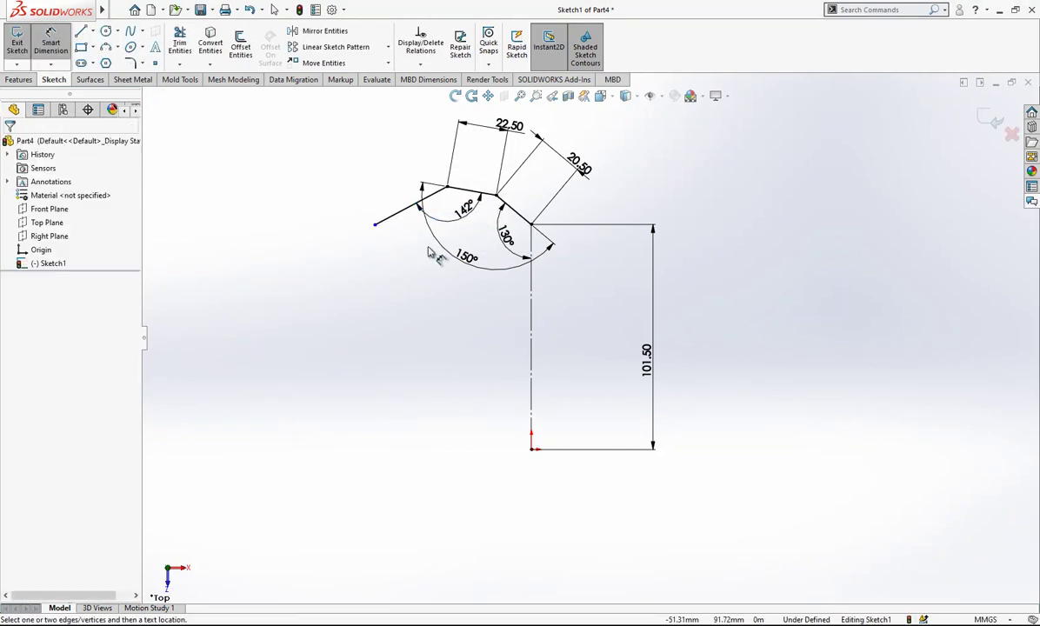
Continue the outline from its open end with two connected lines, one sloping down-left and one down-right, discarding the extra third segment.
left_click(80, 32)
left_click(375, 225)
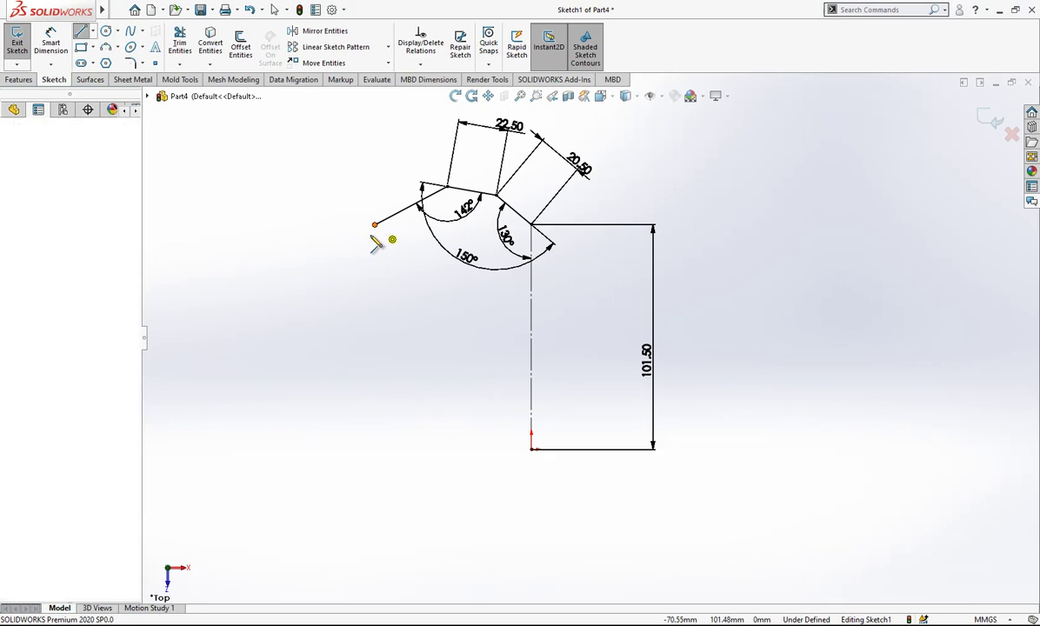
left_click(353, 286)
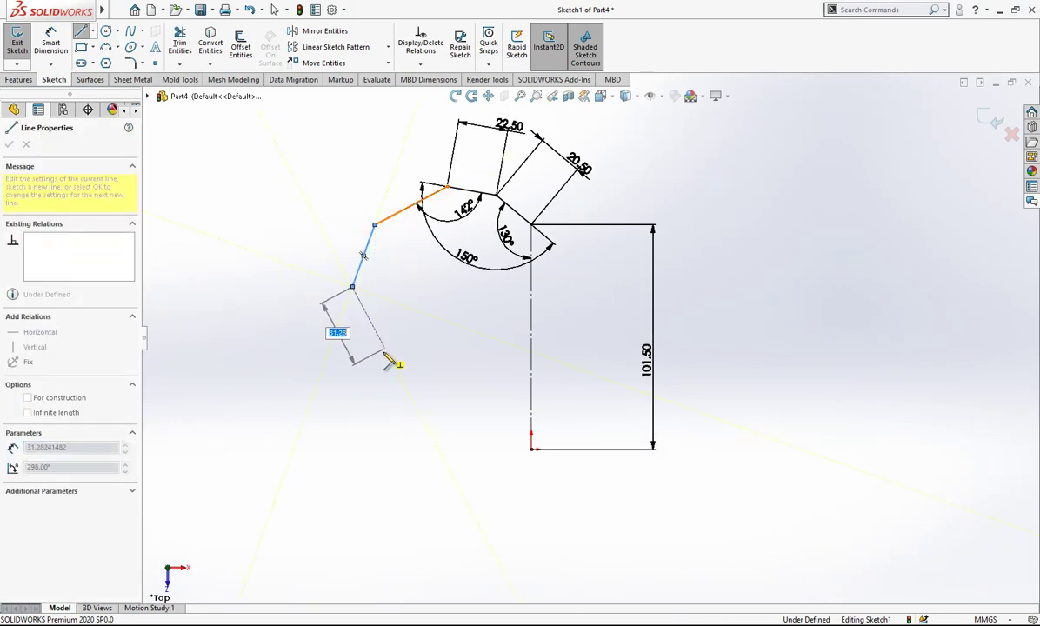
left_click(399, 358)
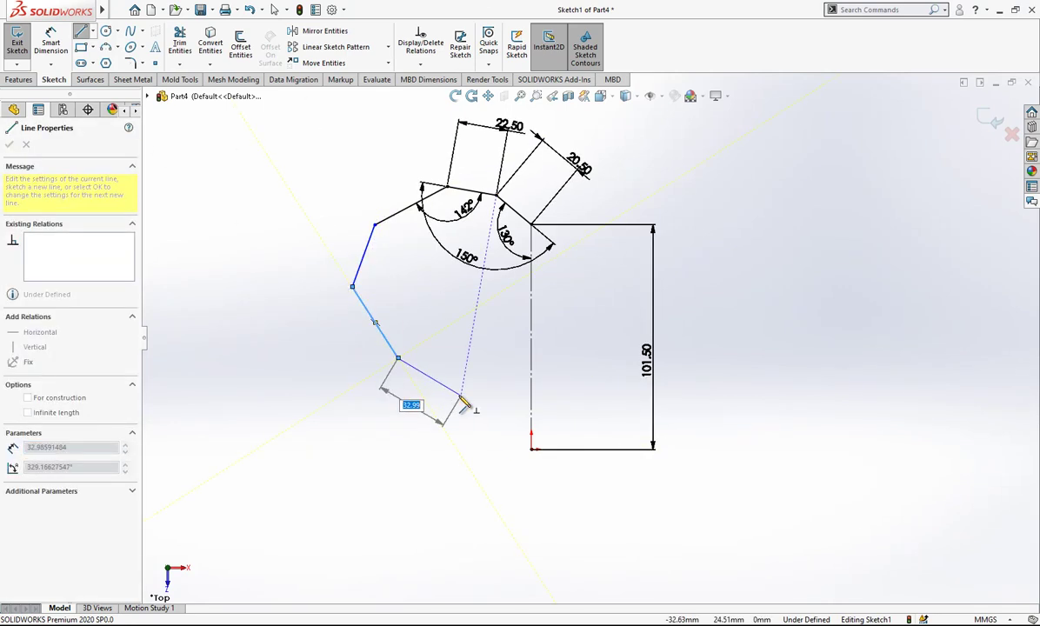
left_click(461, 395)
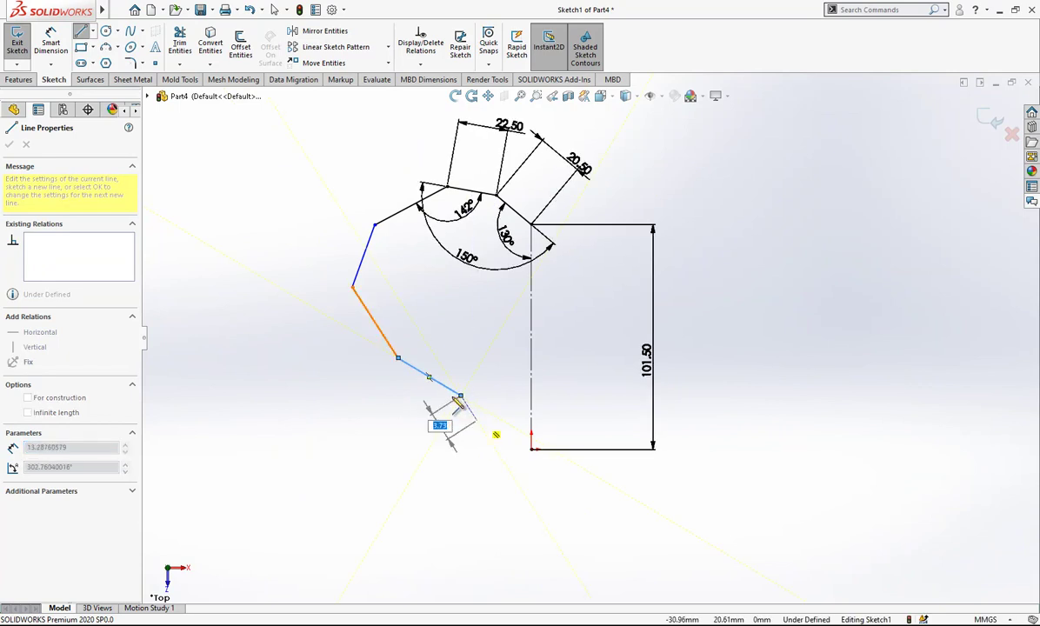
key("Escape")
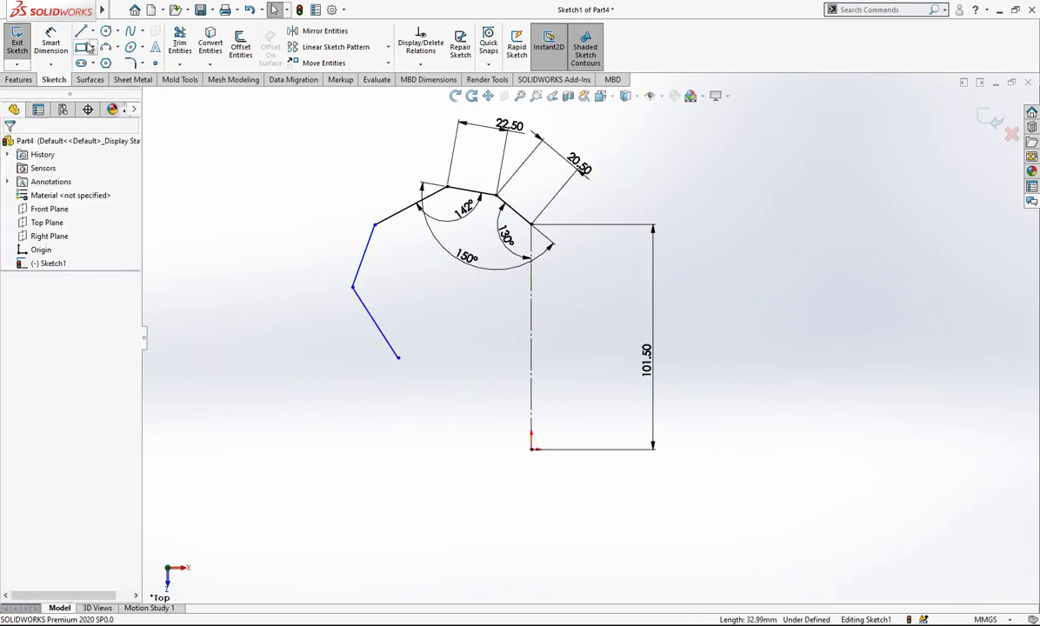
Continue the outline from its lower open end with two connected lines sloping down-right, ending freely just below-left of the origin.
left_click(82, 34)
left_click(399, 358)
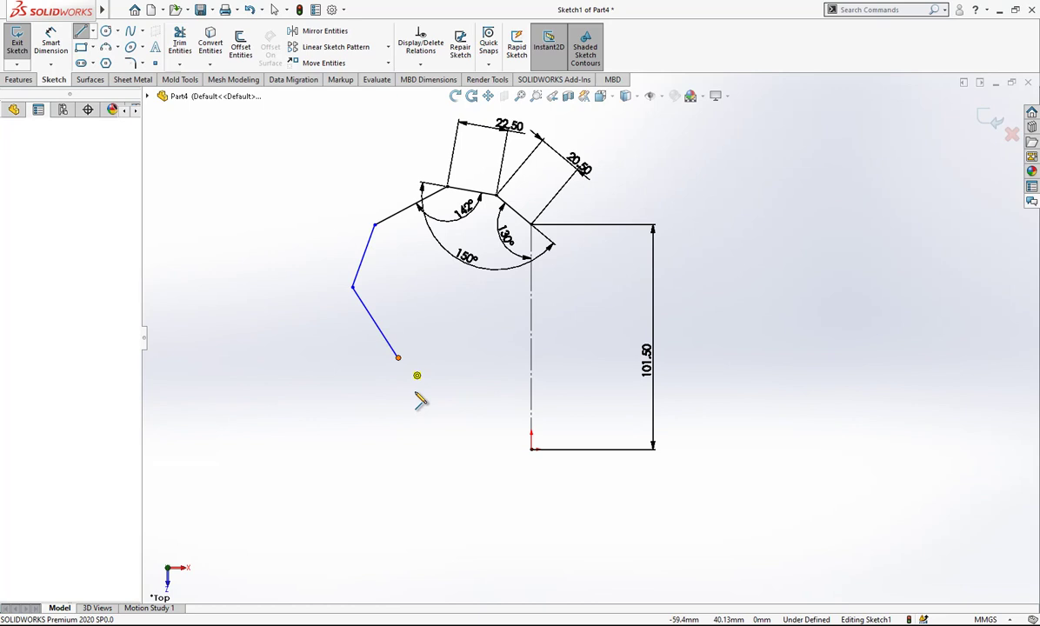
left_click(465, 405)
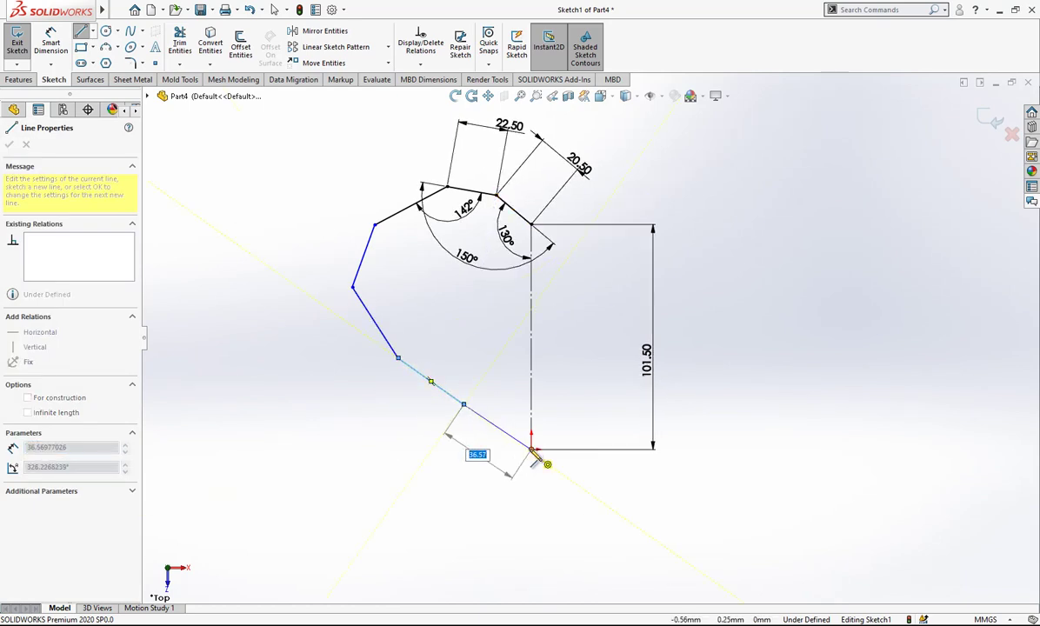
left_click(521, 477)
key("Escape")
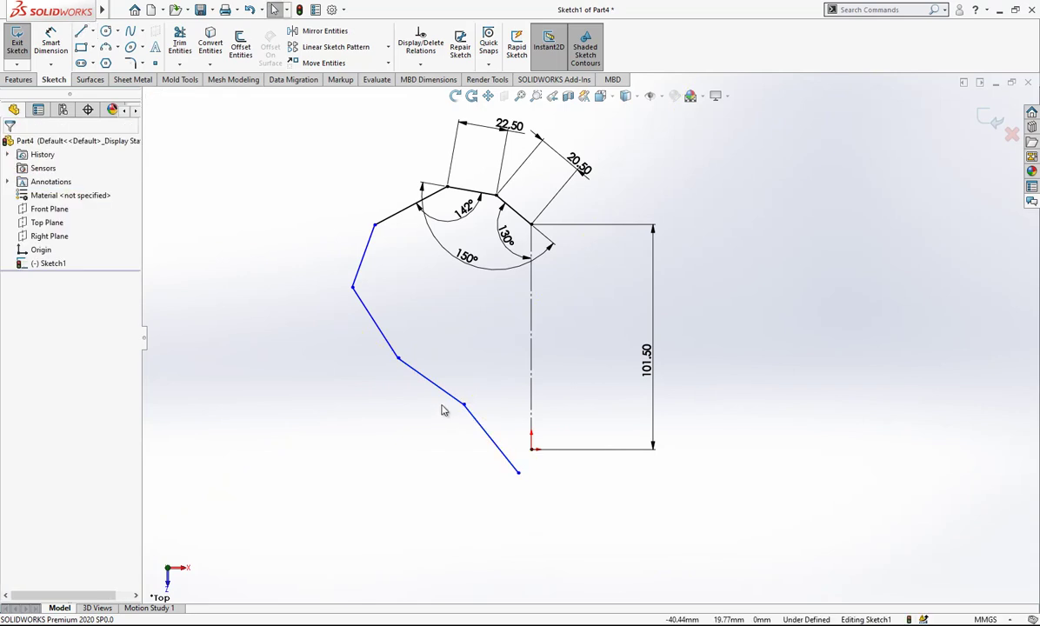
Attach the outline's free end to the origin and pull the last corner outward, down and to the left.
left_click_drag(463, 405, 426, 445)
left_click_drag(520, 473, 532, 448)
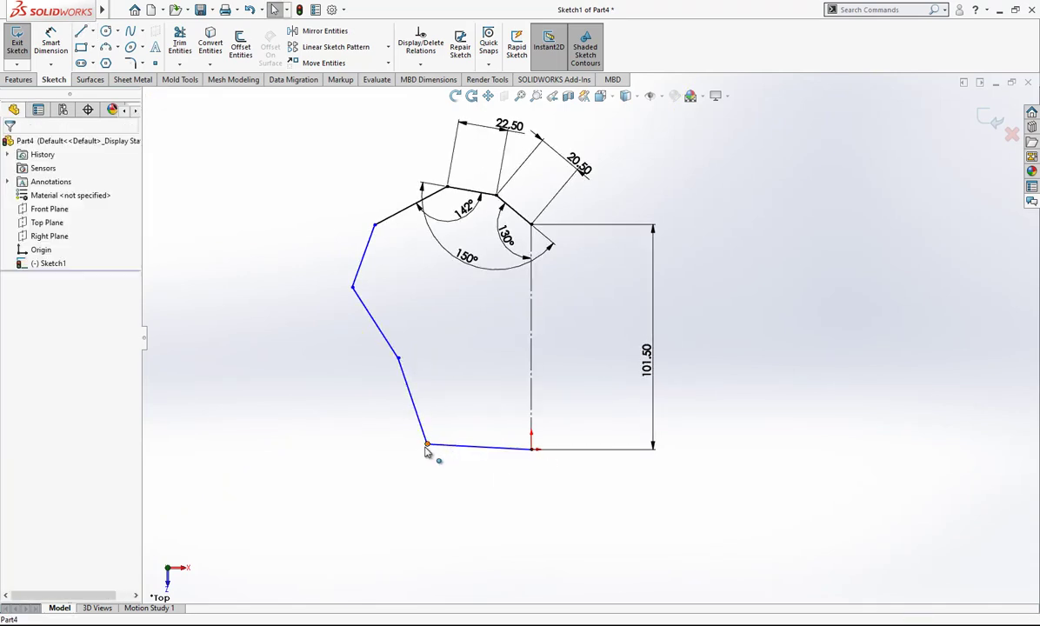
left_click_drag(426, 446, 426, 419)
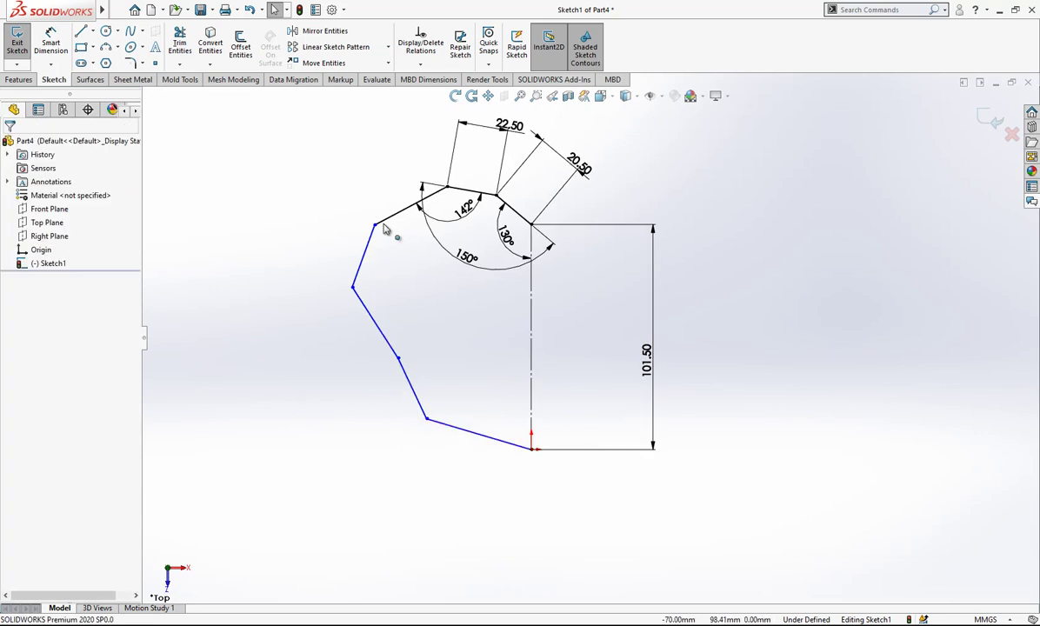
Dimension the angle between the vertical centerline and the outline line ending at the origin as 60°.
left_click(50, 40)
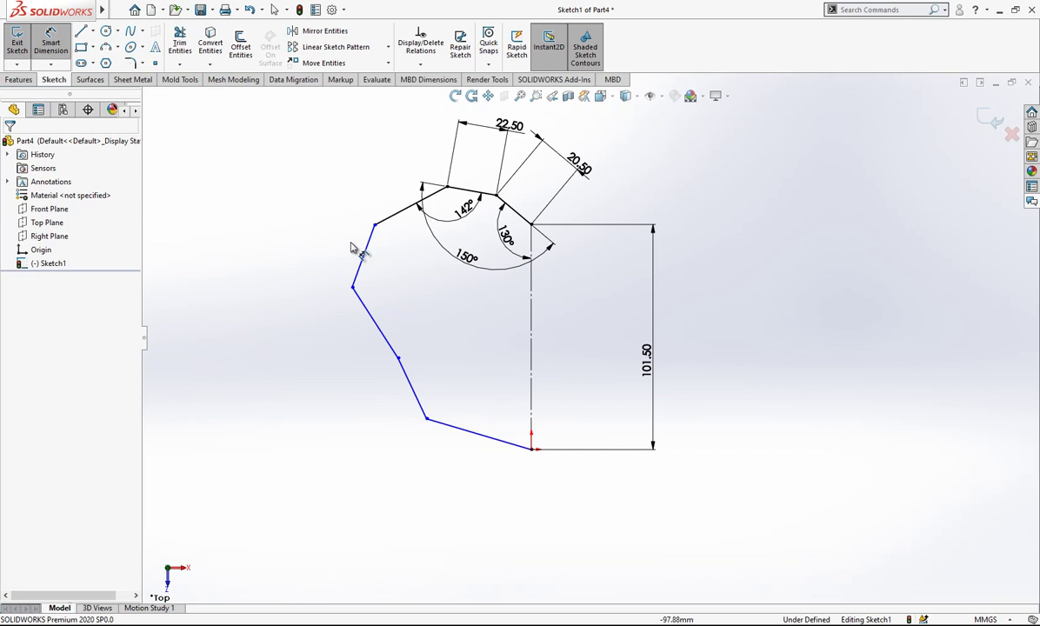
left_click(531, 428)
left_click(513, 444)
left_click(506, 422)
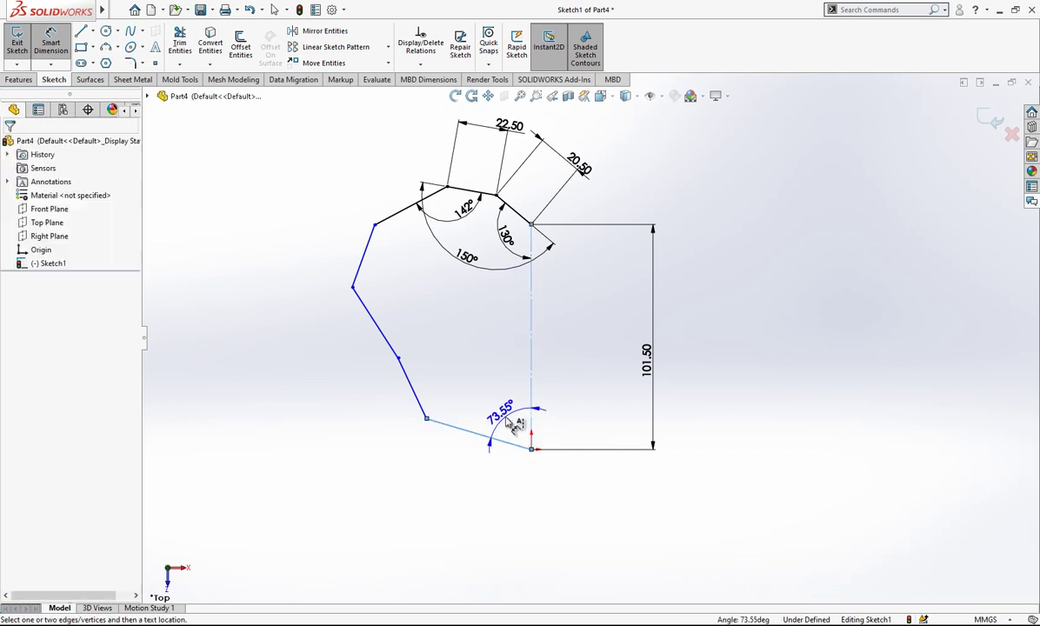
left_click(517, 424)
type("60")
key("Return")
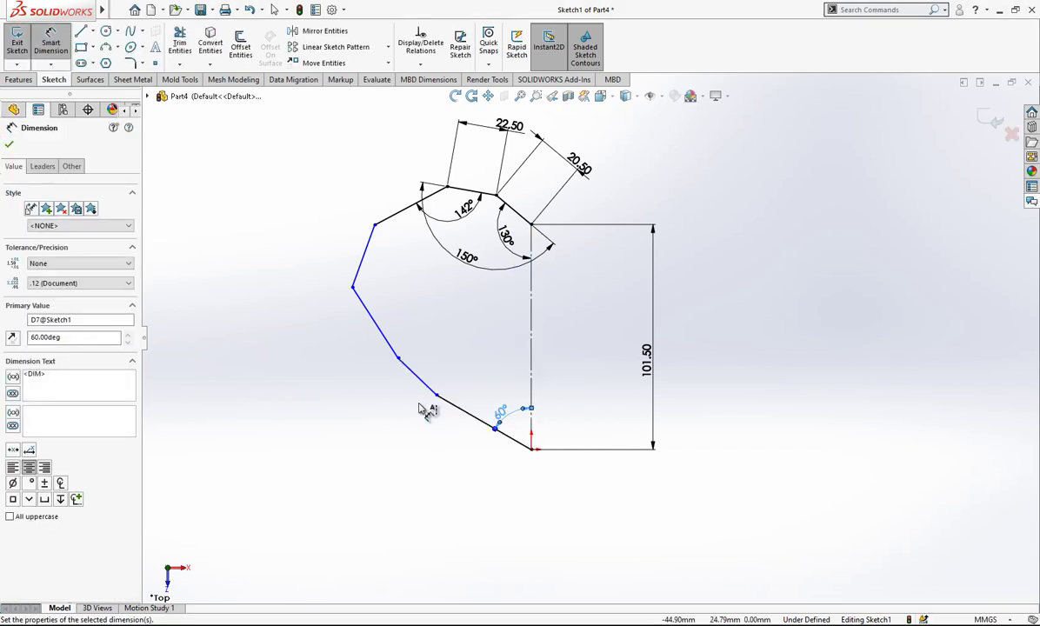
Dimension the aligned length of the outline line ending at the origin as 35 mm.
left_click(478, 423)
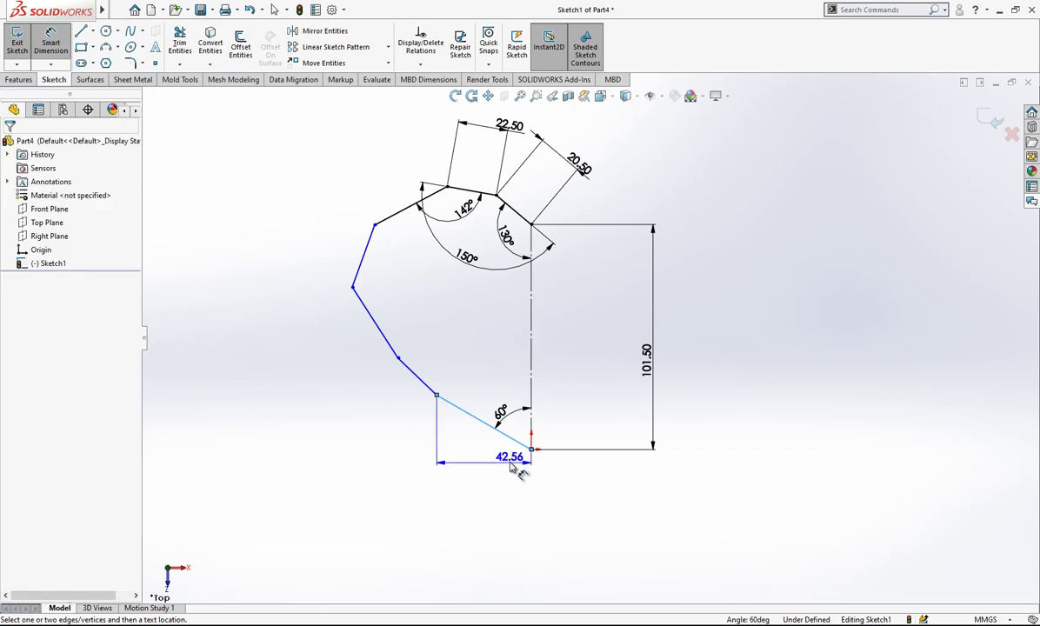
left_click(375, 512)
type("35")
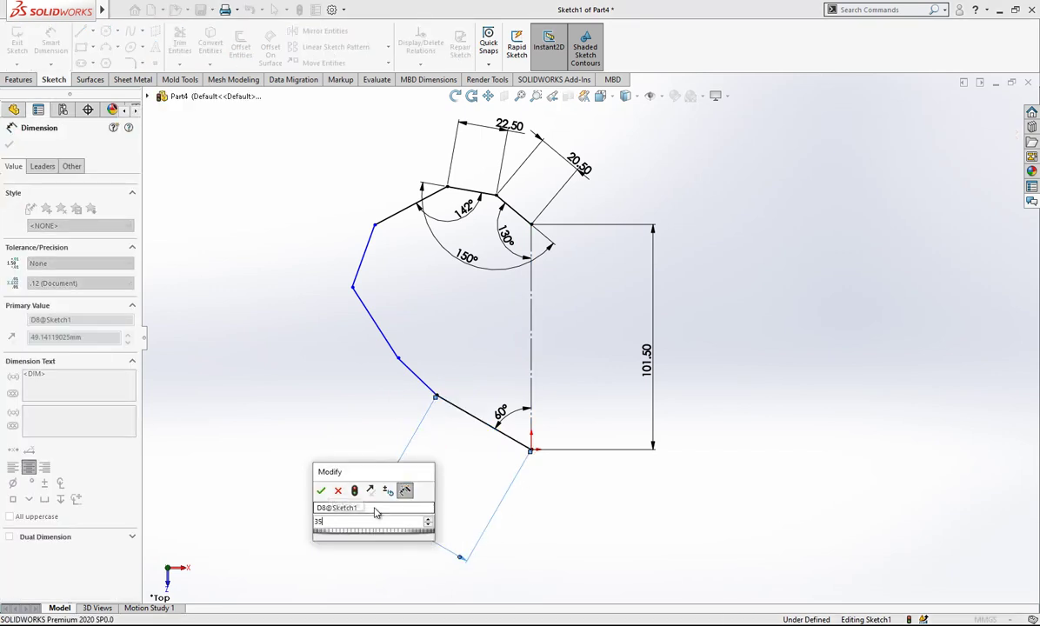
key("Return")
left_click(305, 467)
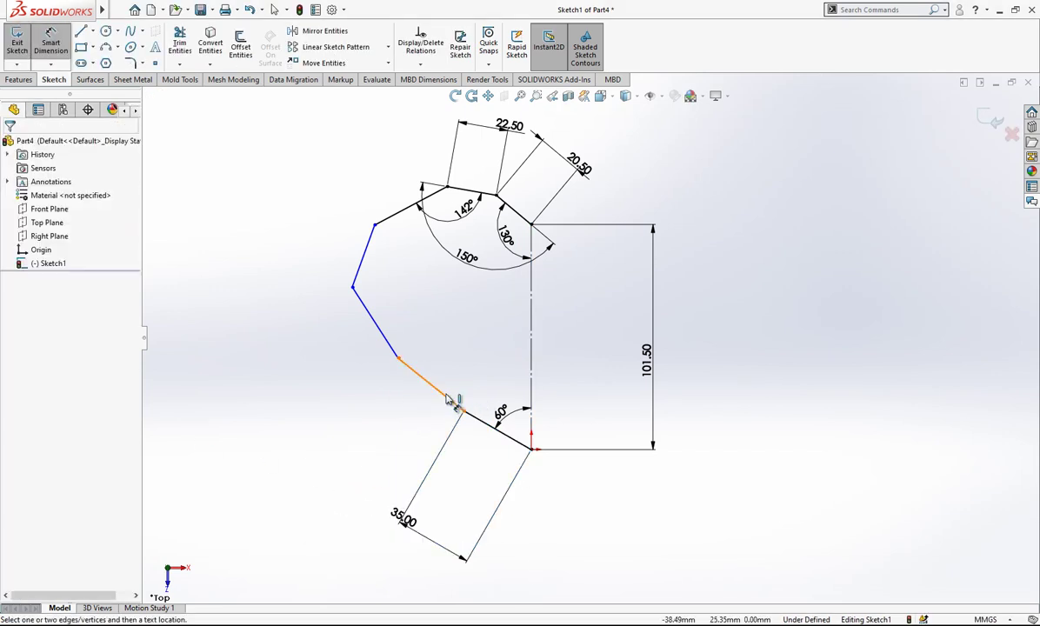
Dimension the aligned length of the second outline line up from the origin as 40 mm.
left_click(448, 399)
left_click(341, 494)
type("4")
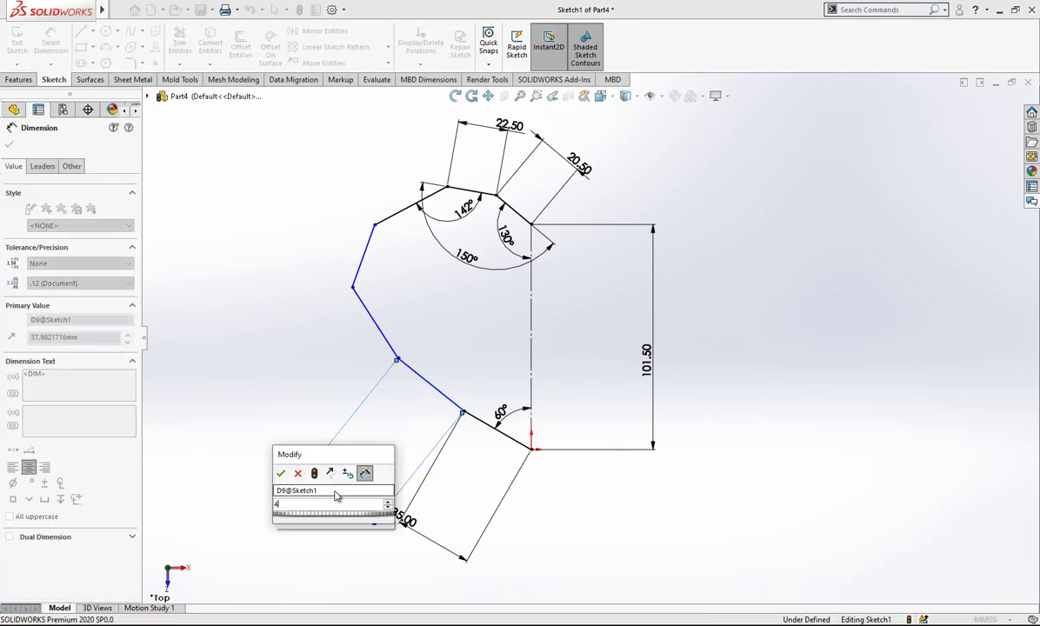
type("0")
key("Return")
Dimension the angle between the 35 mm and 40 mm outline lines as 160°.
left_click(441, 405)
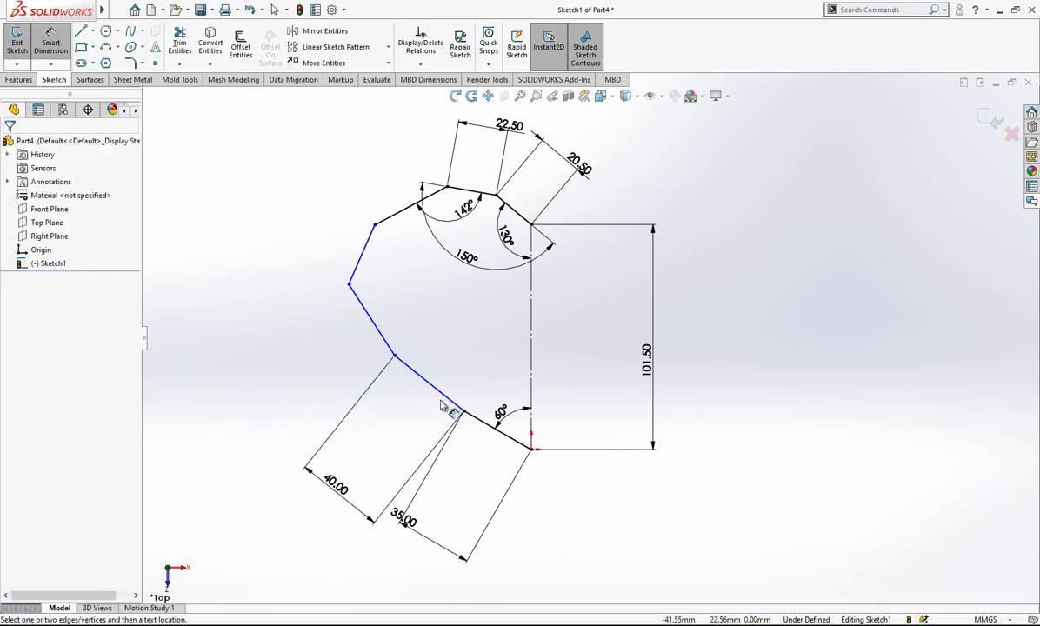
left_click(480, 424)
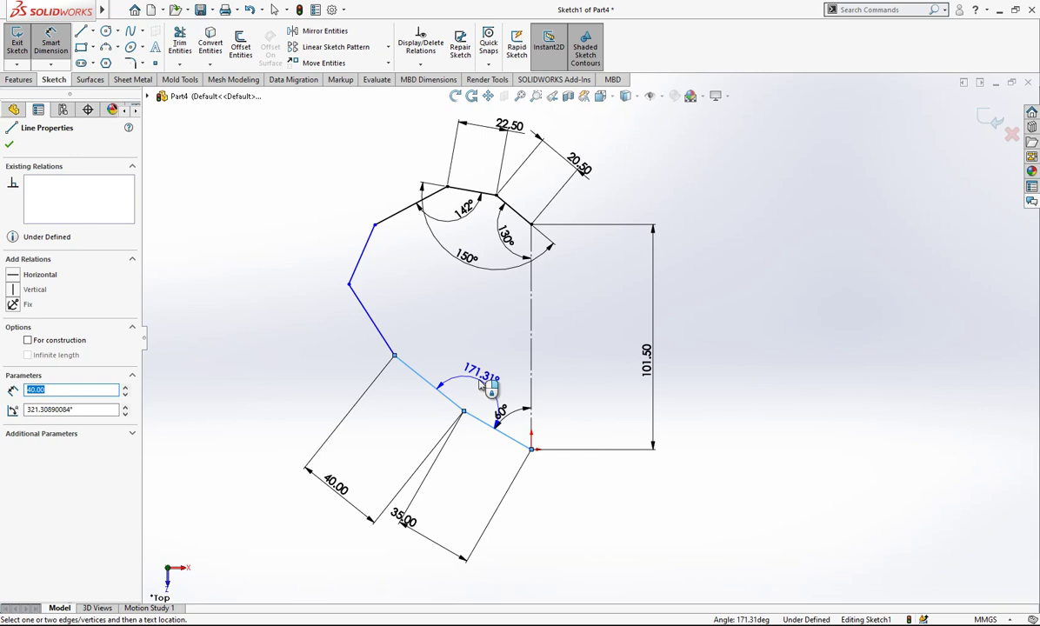
left_click(482, 386)
type("160")
key("Return")
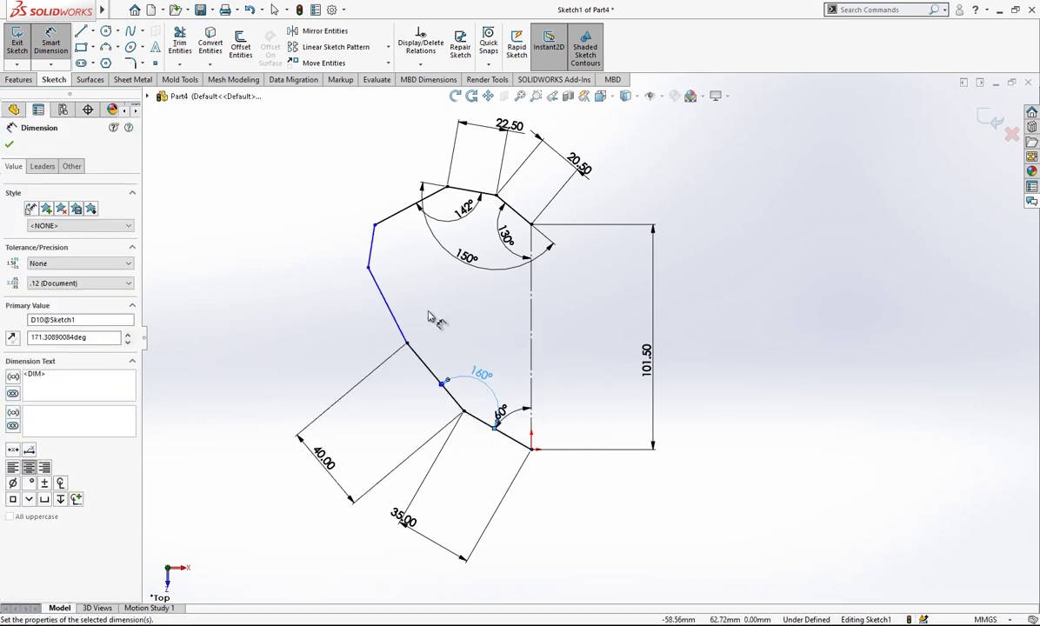
Dimension the angle between the 40 mm line and the outline line above it as 160°.
left_click(429, 355)
left_click(424, 363)
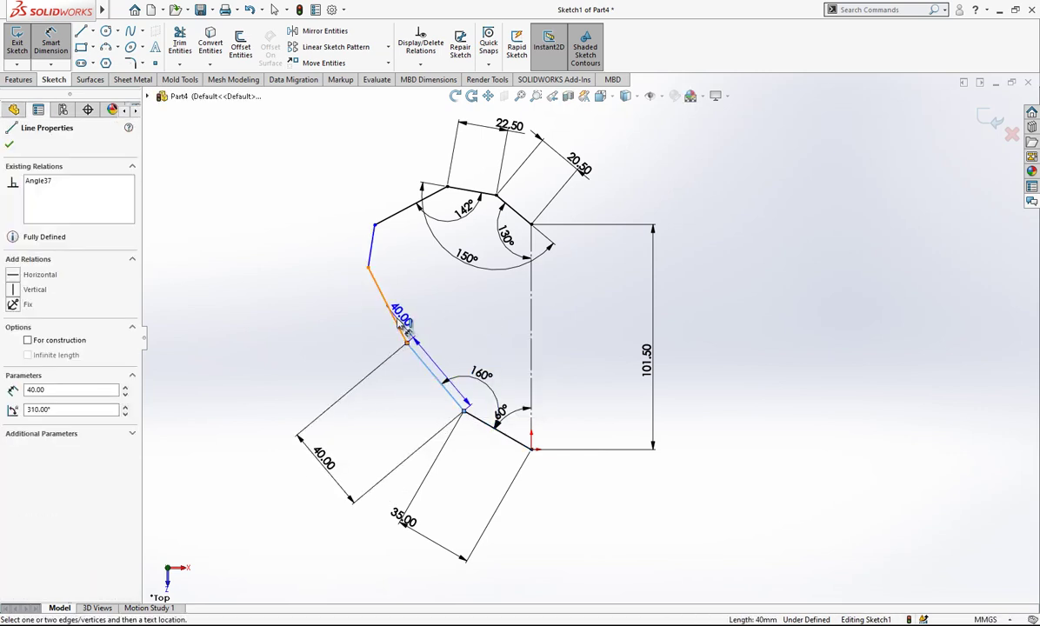
left_click(397, 322)
left_click(425, 326)
key("Return")
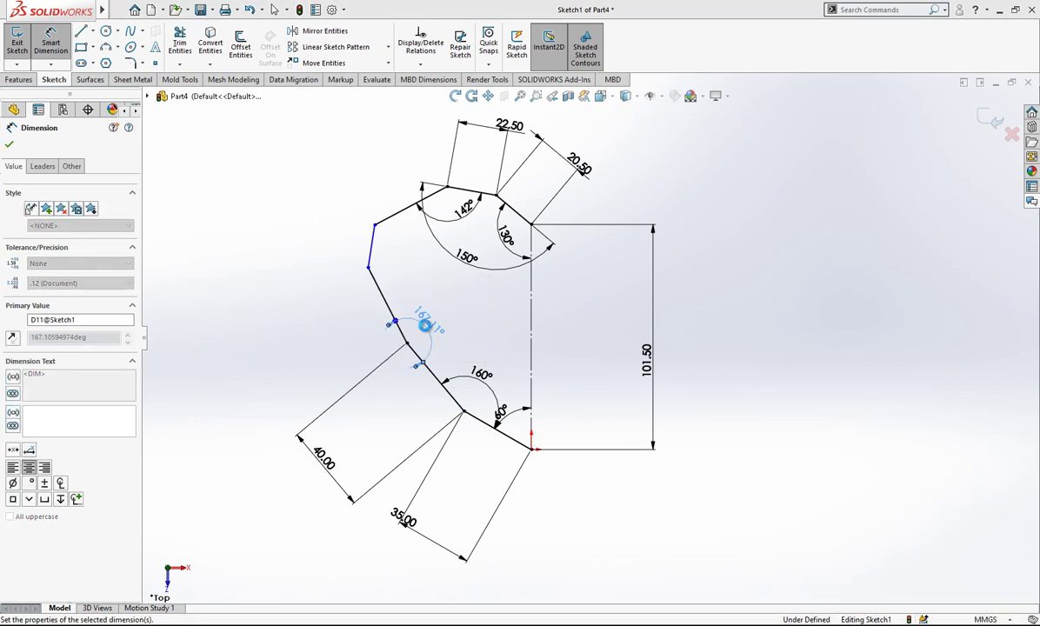
left_click(312, 316)
Dimension the aligned length of the third outline line up from the origin as 32.5 mm.
left_click(390, 298)
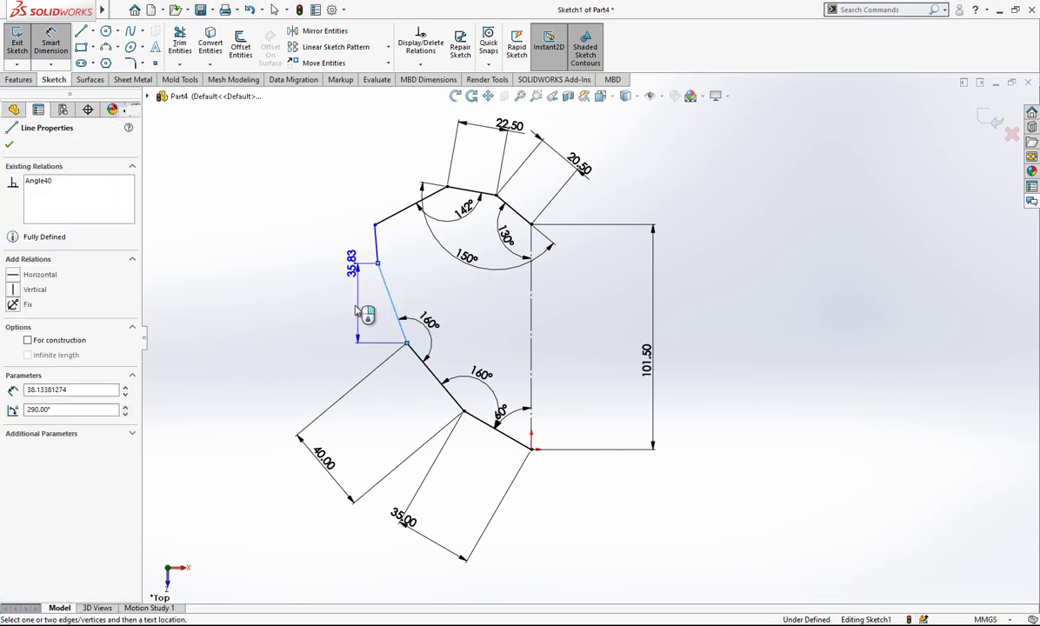
left_click(308, 374)
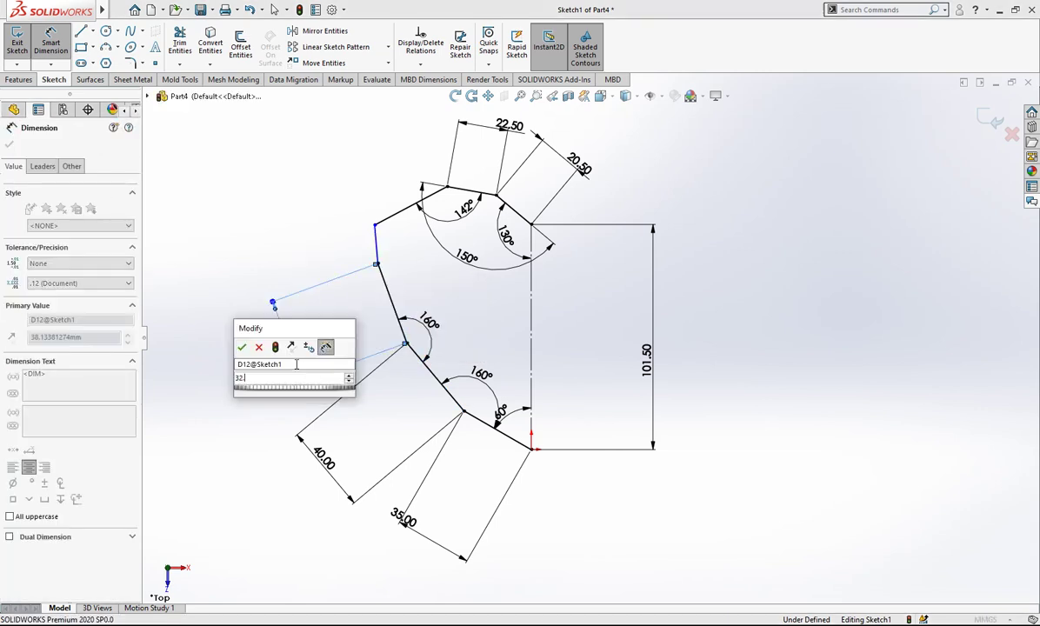
type("32.5")
key("Return")
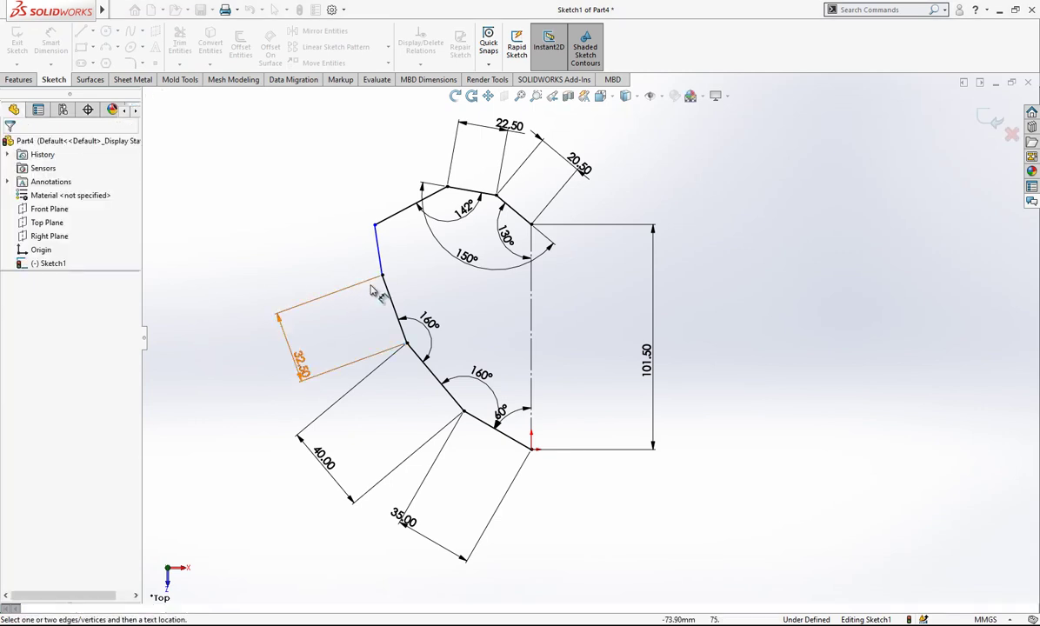
Dimension the angle between the 32.5 mm line and the short outline line above it as 147°.
left_click(394, 308)
left_click(380, 260)
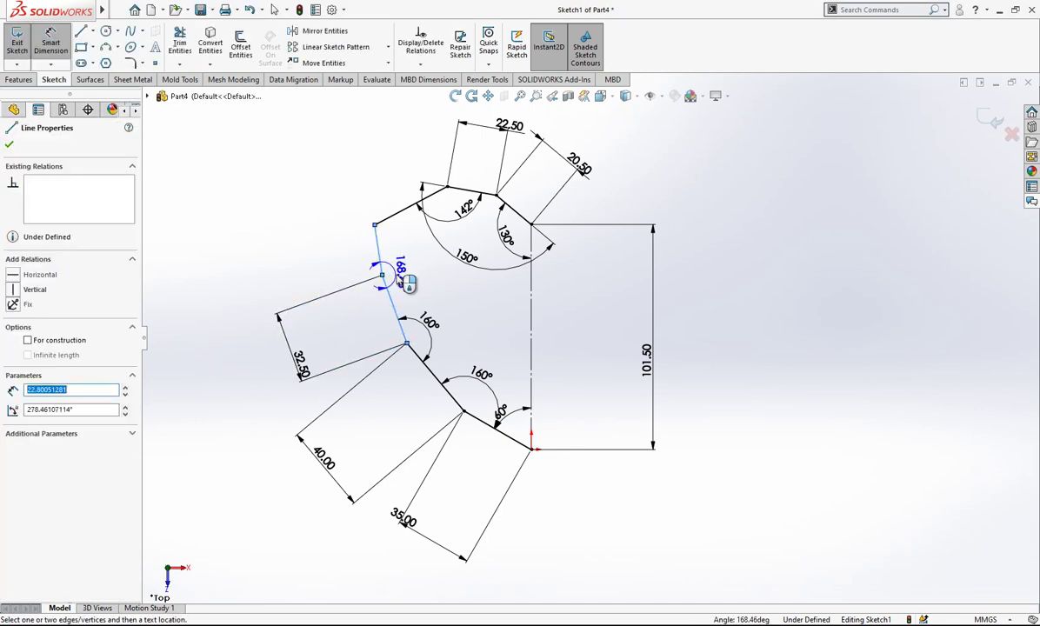
left_click(399, 277)
type("147")
key("Return")
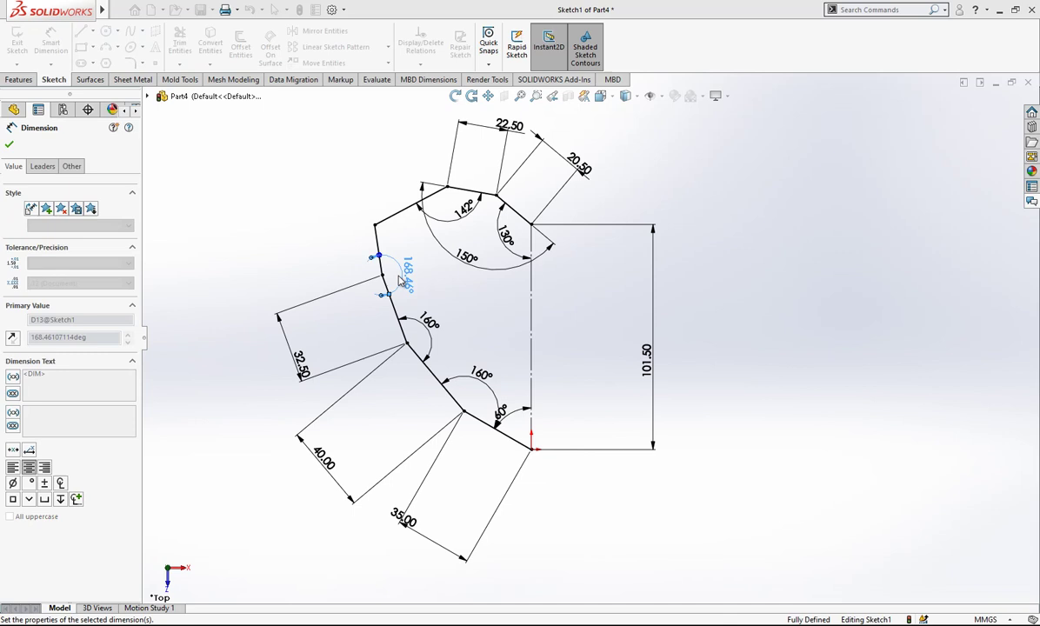
left_click(367, 270)
scroll(456, 263, "up", 2)
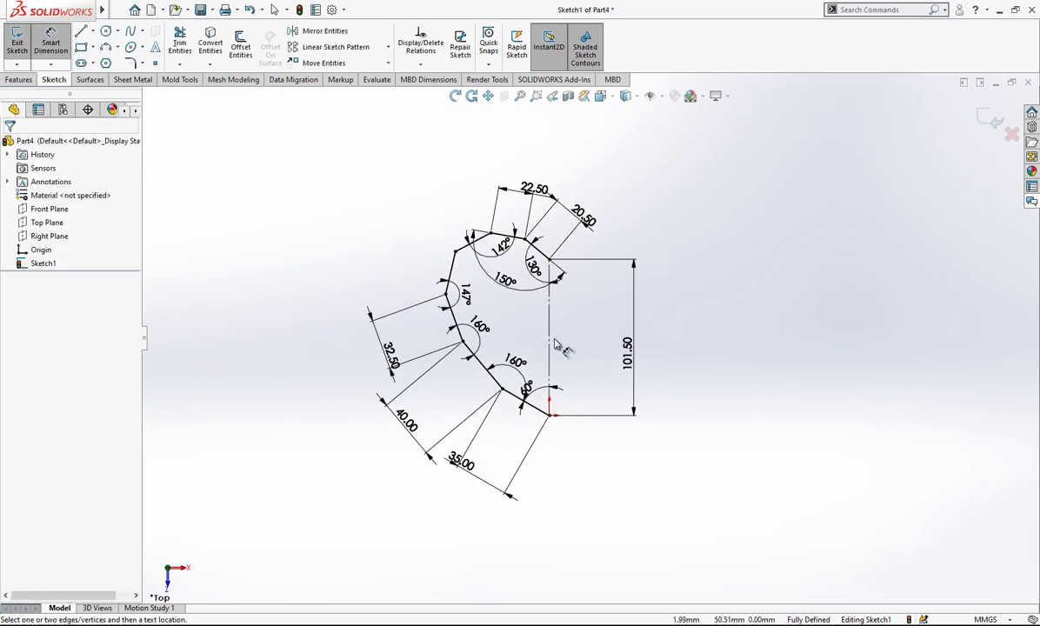
scroll(549, 291, "down", 2)
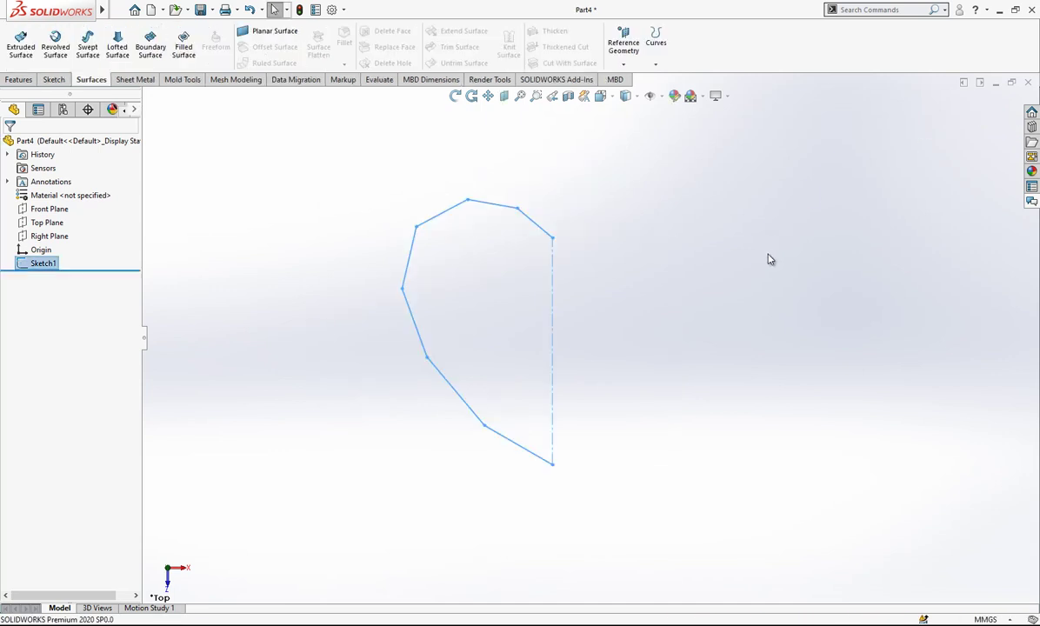
Start a new sketch on the Right Plane and view it straight on from the right.
left_click(43, 235)
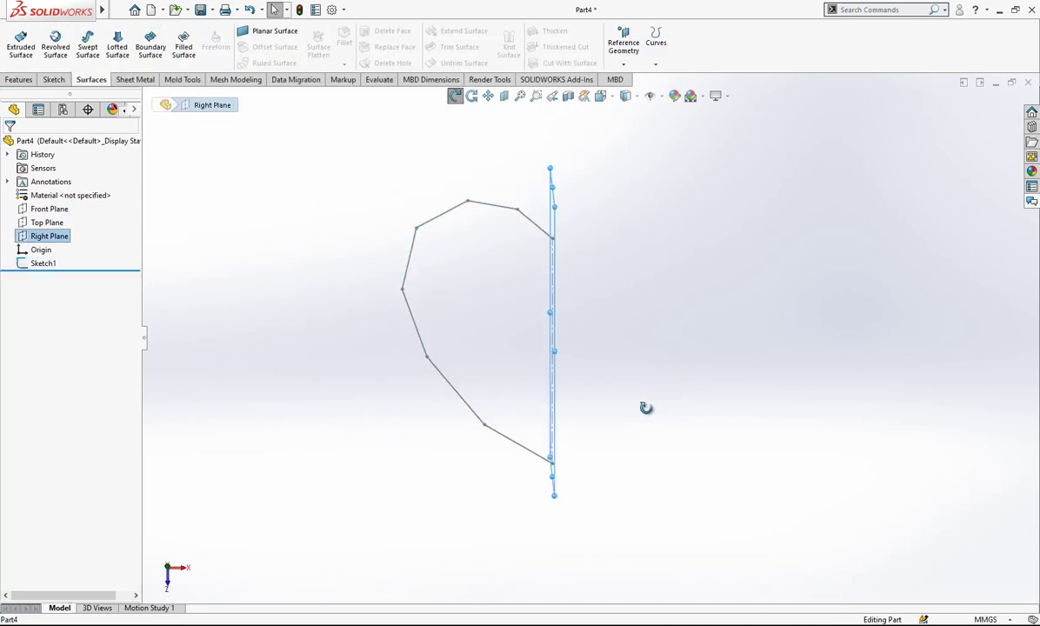
mouse_move(645, 408)
middle_mouse_down()
mouse_move(512, 285)
mouse_move(552, 348)
mouse_move(474, 357)
mouse_move(486, 357)
middle_mouse_up()
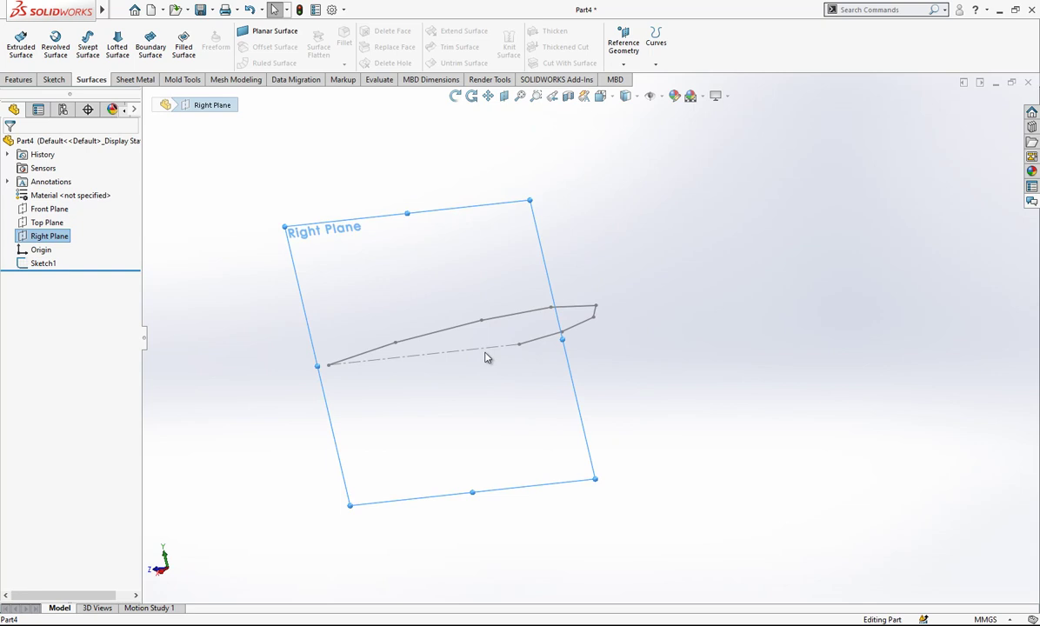
right_click(368, 235)
left_click(374, 223)
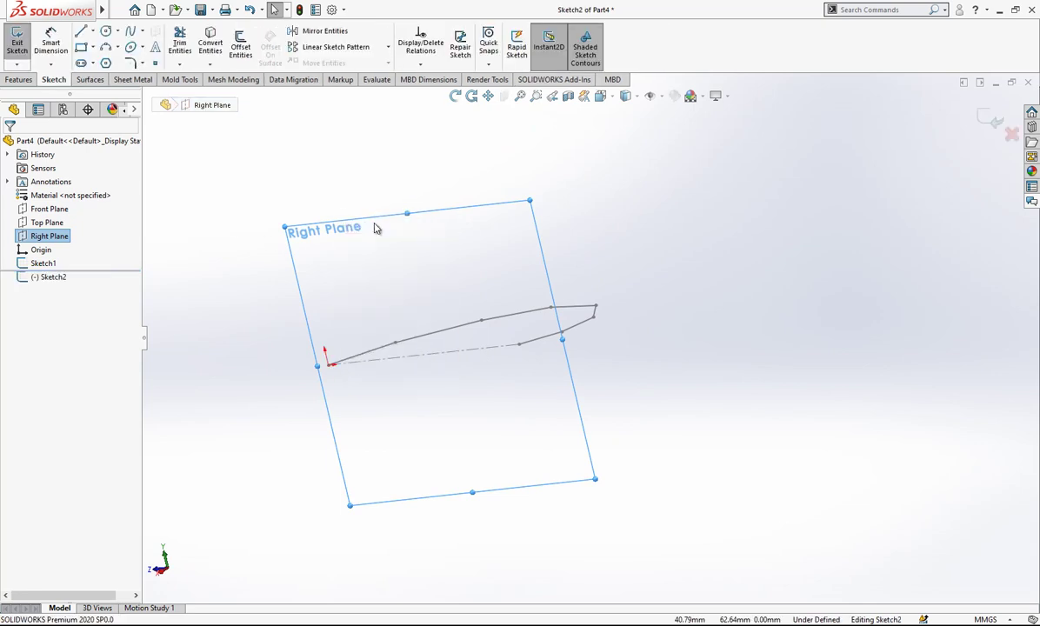
key("space")
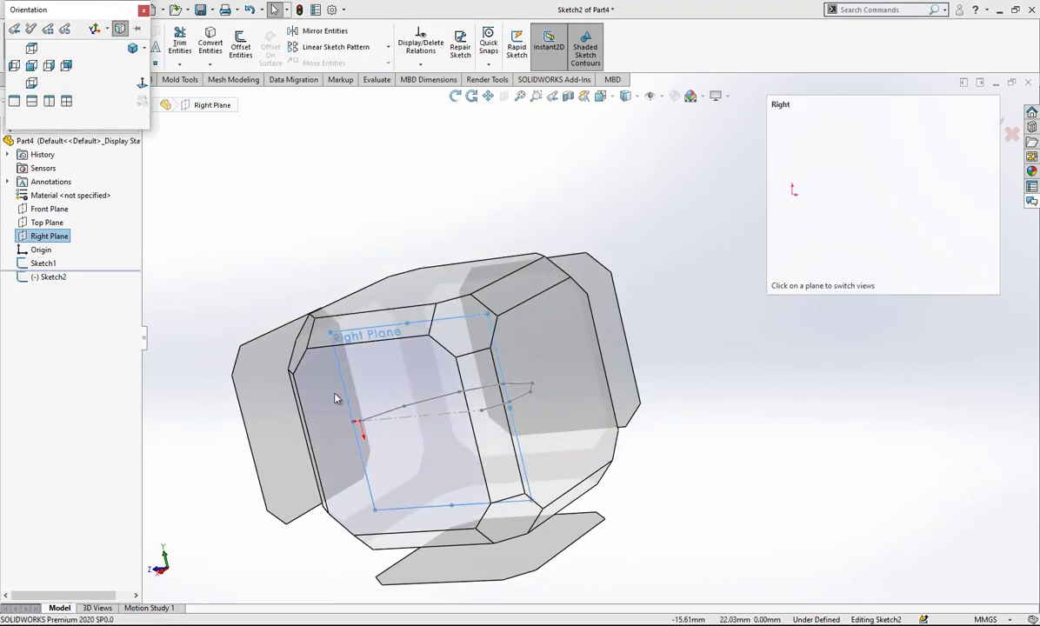
left_click(332, 401)
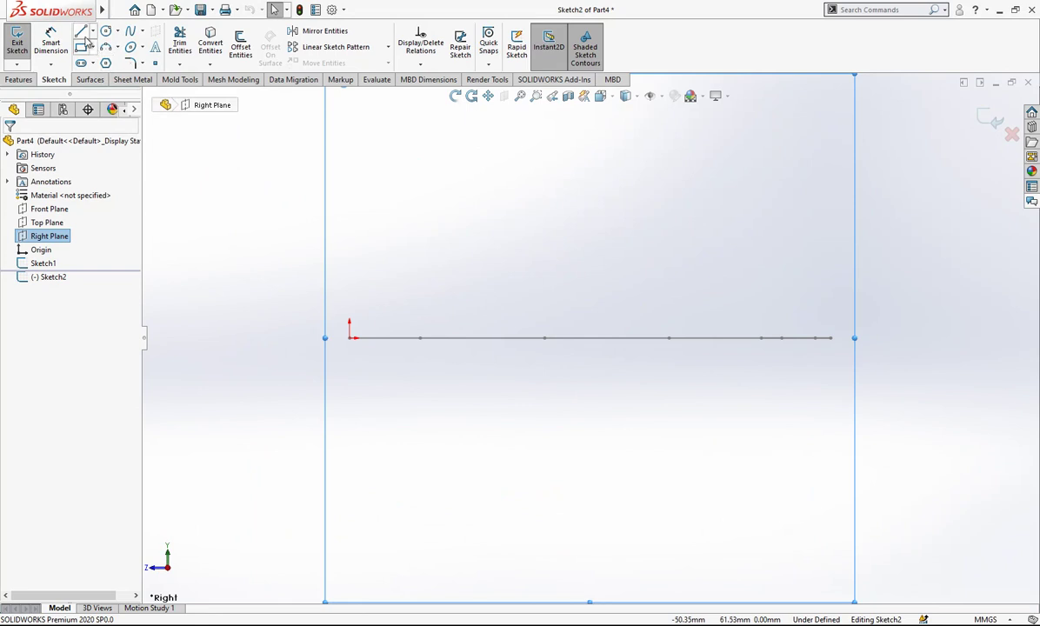
Sketch an arched chain of four connected lines from the origin to the far end of the first sketch's centerline.
left_click(82, 33)
left_click(348, 337)
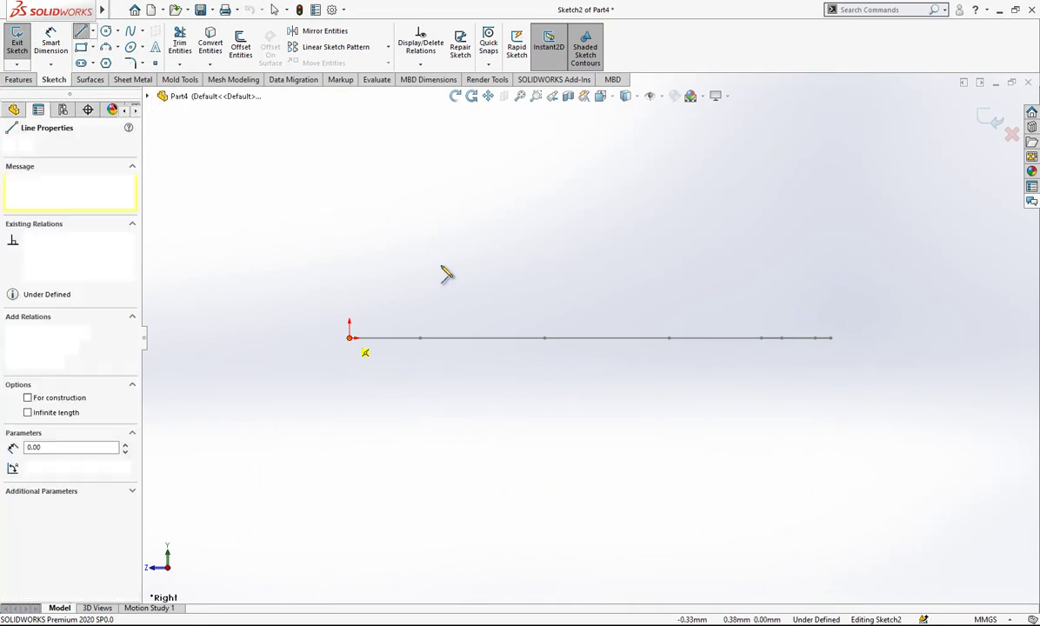
left_click(446, 262)
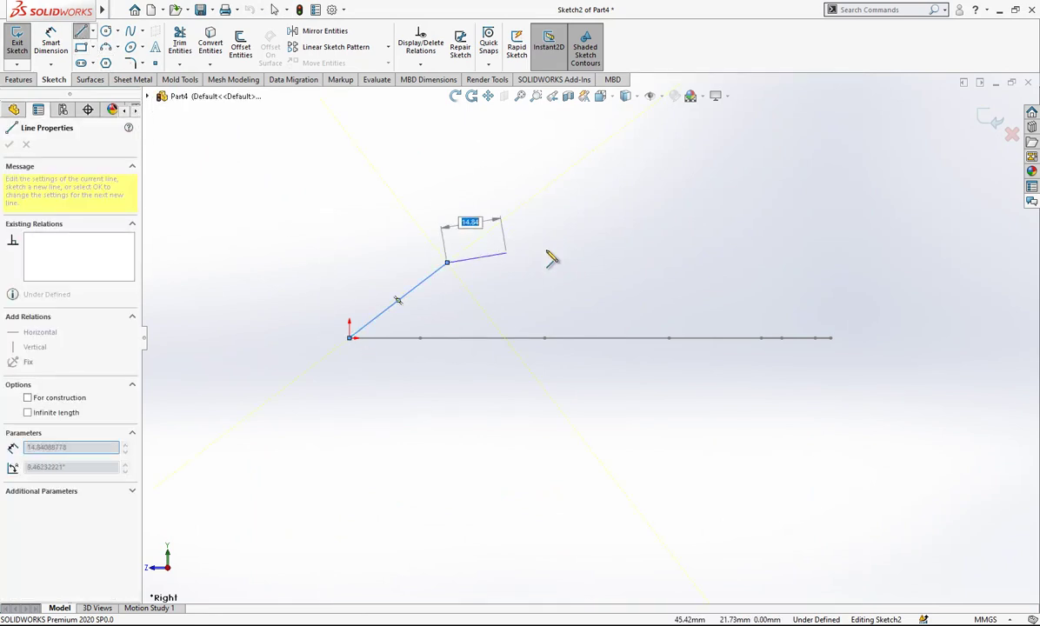
left_click(644, 246)
left_click(754, 300)
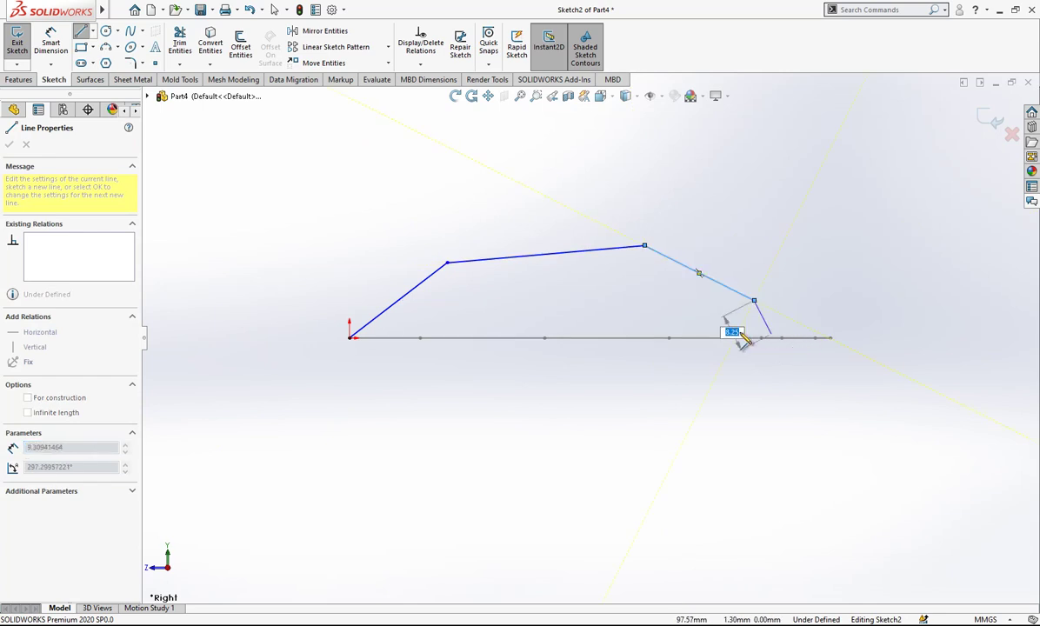
middle_click_drag(795, 325, 748, 393)
left_click(741, 383)
key("Escape")
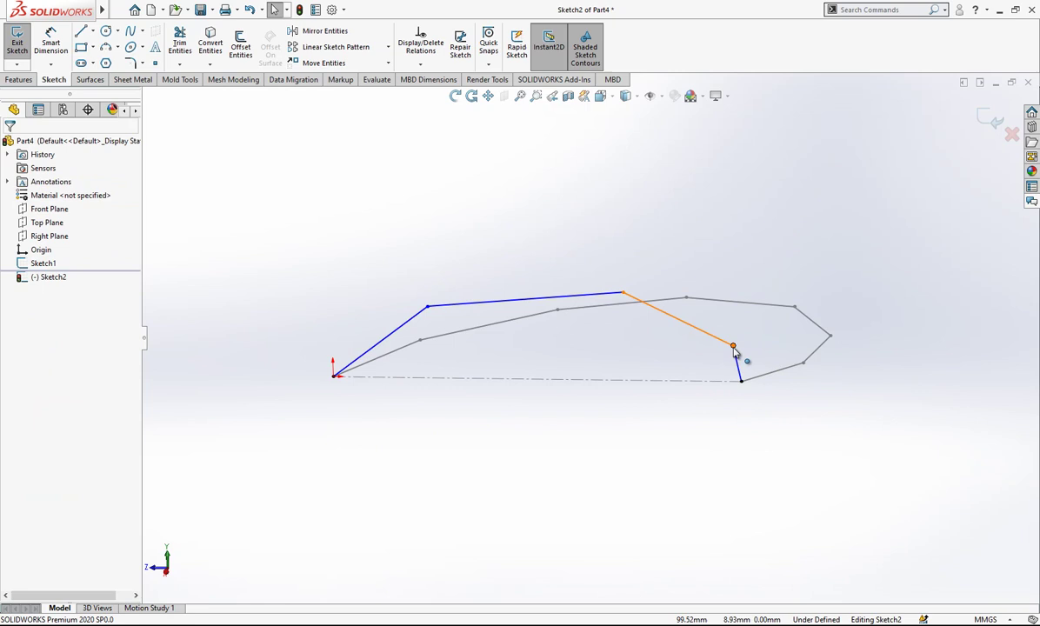
Move the profile's last corner inward to about 80.7 mm from the origin and 6.8 mm high.
left_click_drag(733, 346, 657, 355)
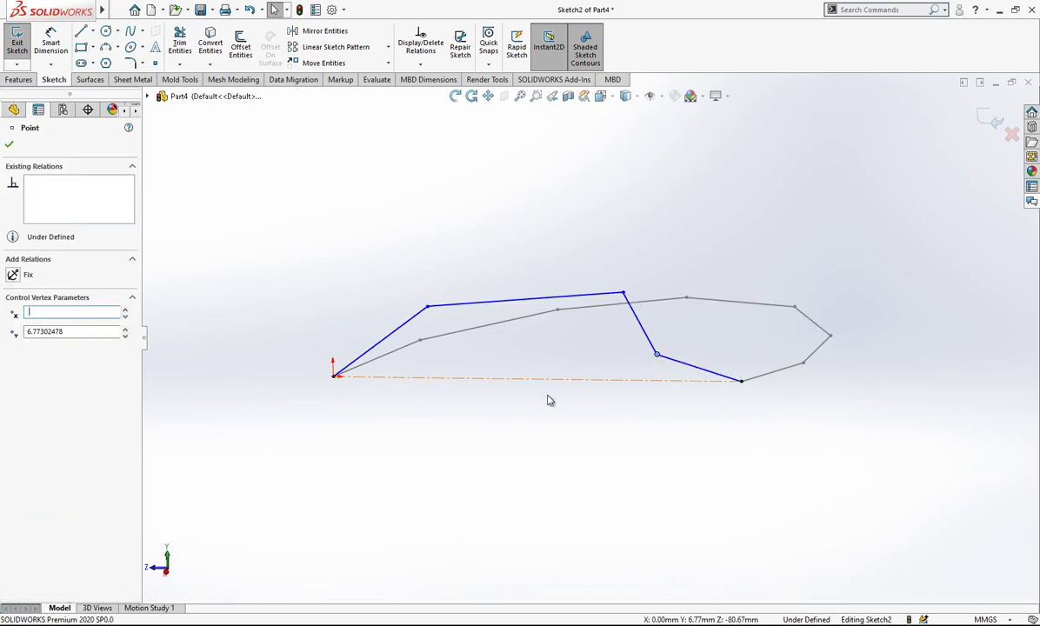
left_click(520, 458)
left_click(610, 99)
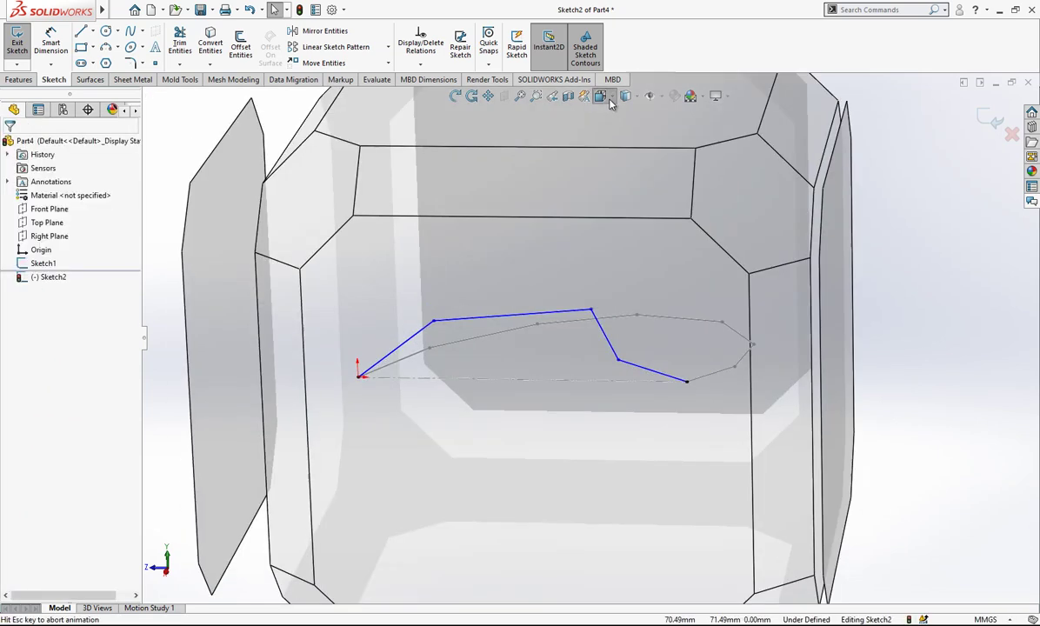
Draw a vertical construction line about 22.8 mm long from the profile's peak down to the base centerline.
left_click(449, 492)
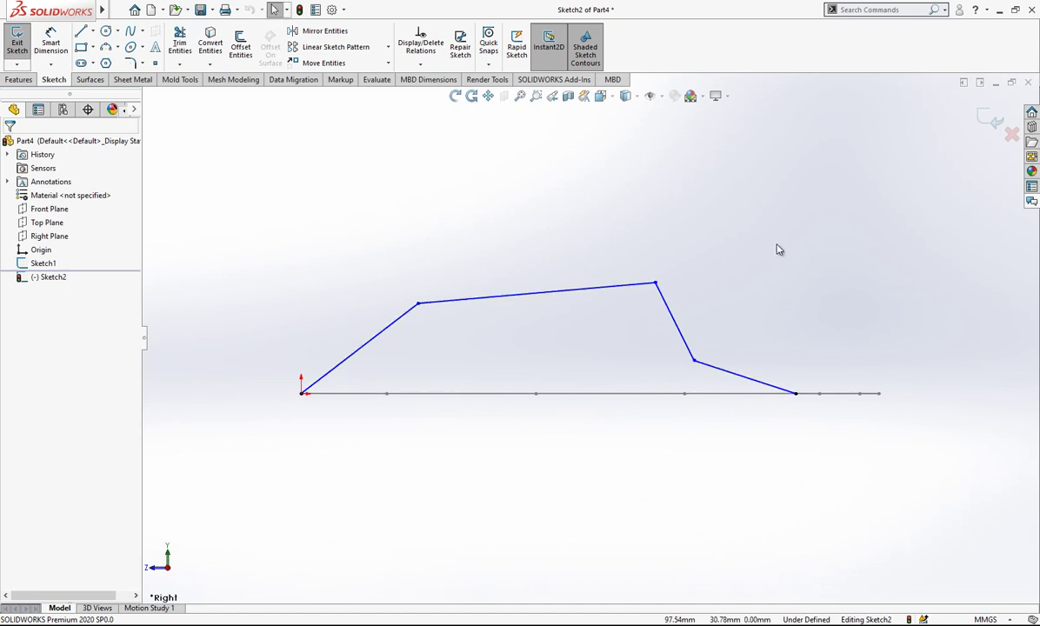
key("l")
left_click_drag(655, 284, 655, 393)
key("Escape")
left_click(656, 365)
left_click(709, 329)
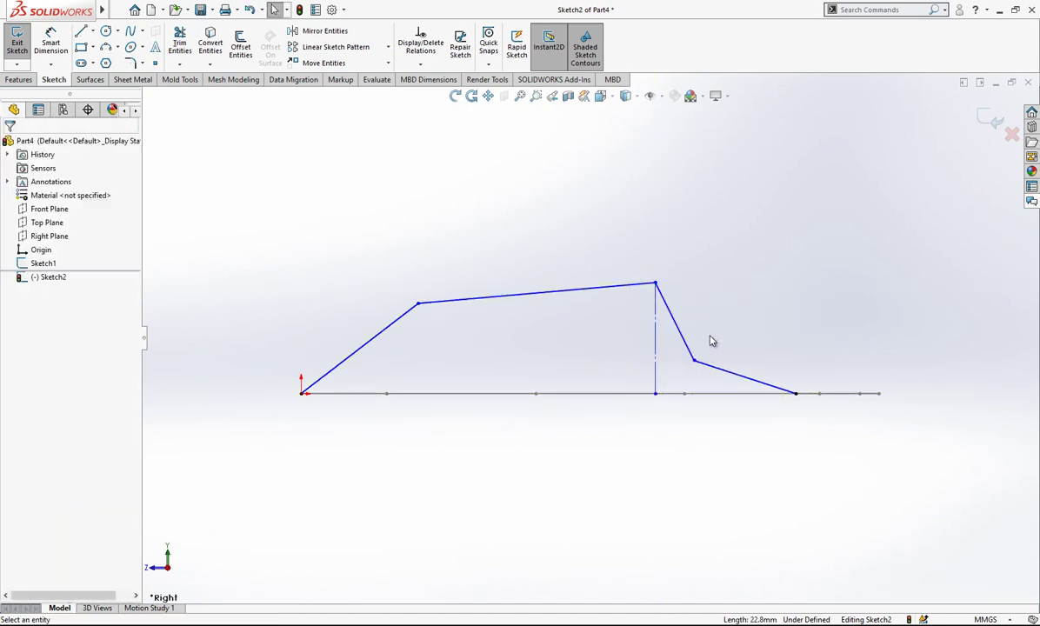
Dimension the vertical construction line under the profile's peak as 25 mm.
left_click(58, 52)
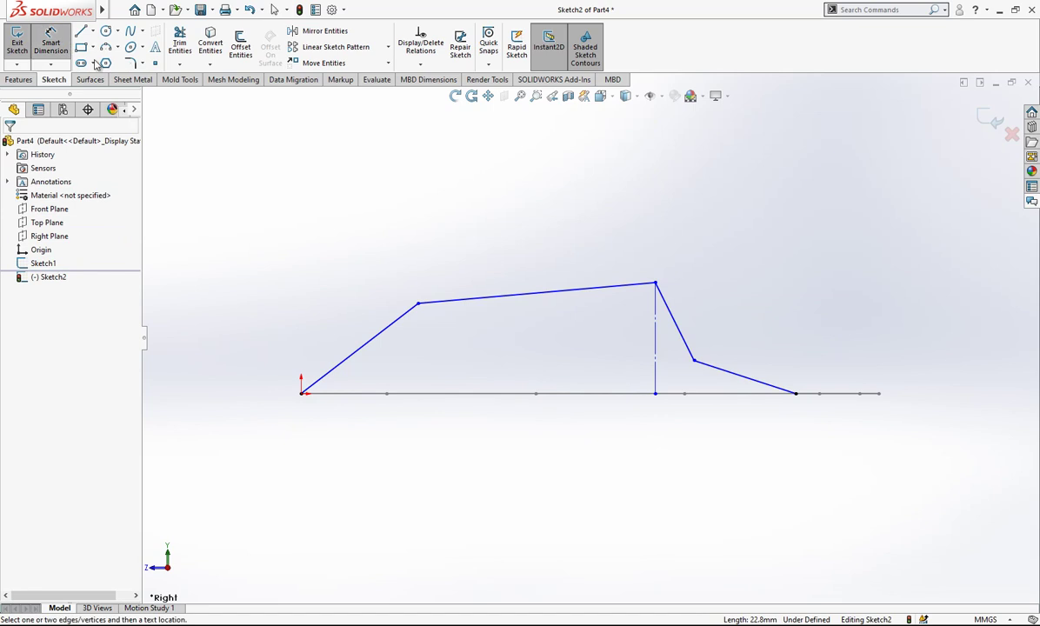
left_click(658, 339)
left_click(730, 448)
key("Return")
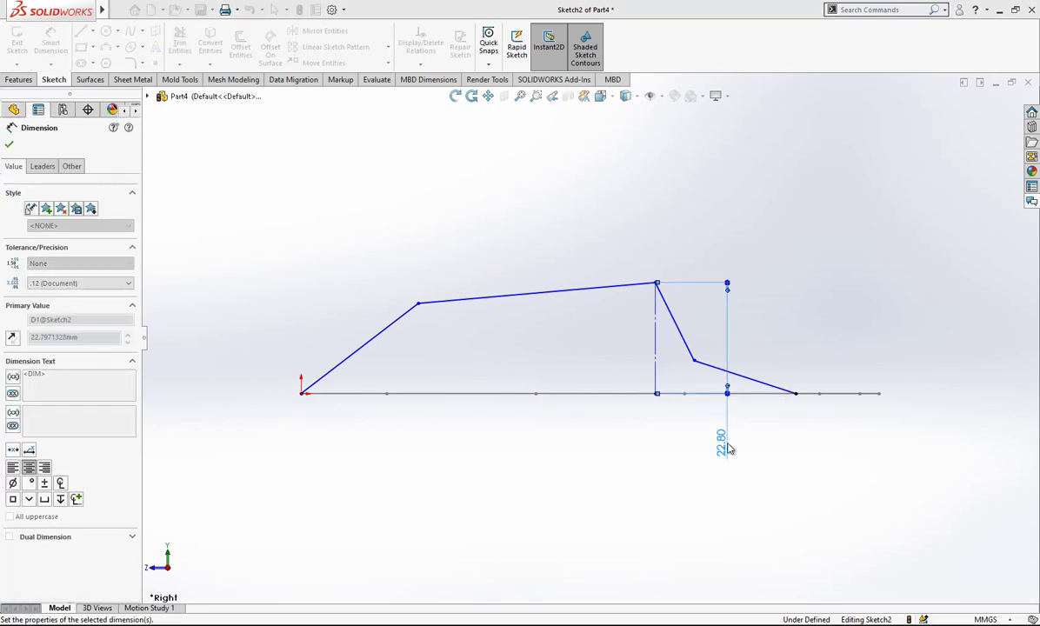
Dimension the last profile line, which ends on the base centerline, as 7 mm.
left_click(772, 388)
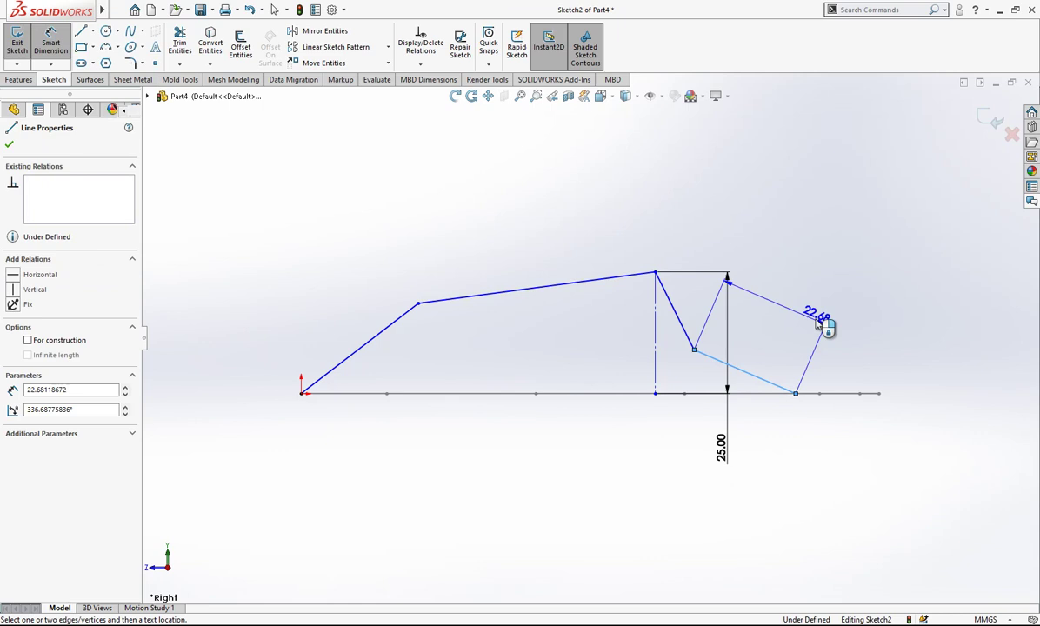
left_click(826, 313)
type("7")
key("Return")
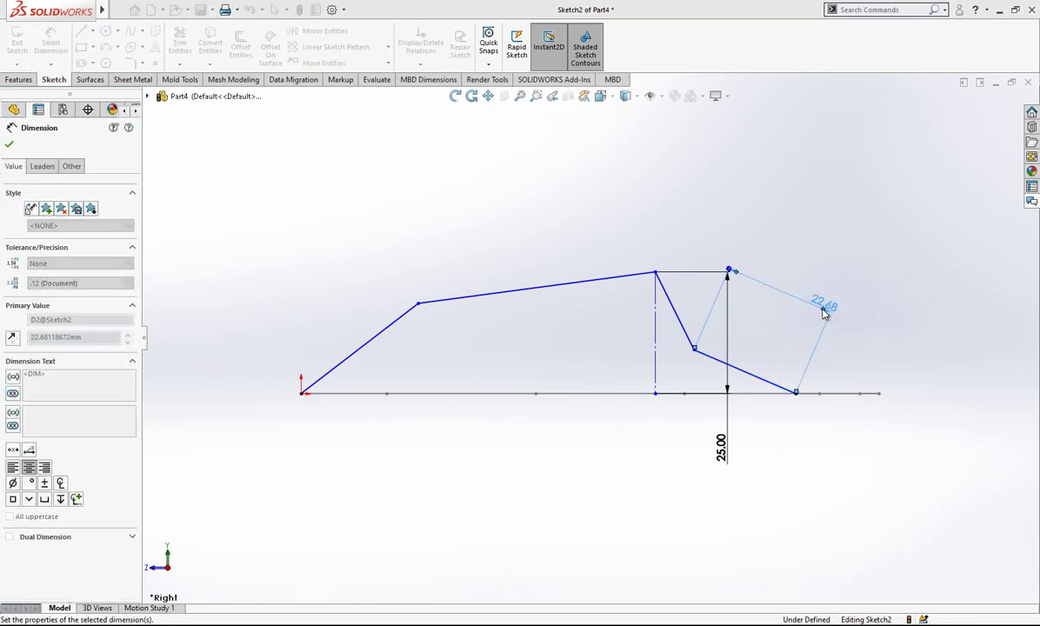
Dimension the angle between the 7 mm line and the base line as 25°.
left_click(770, 393)
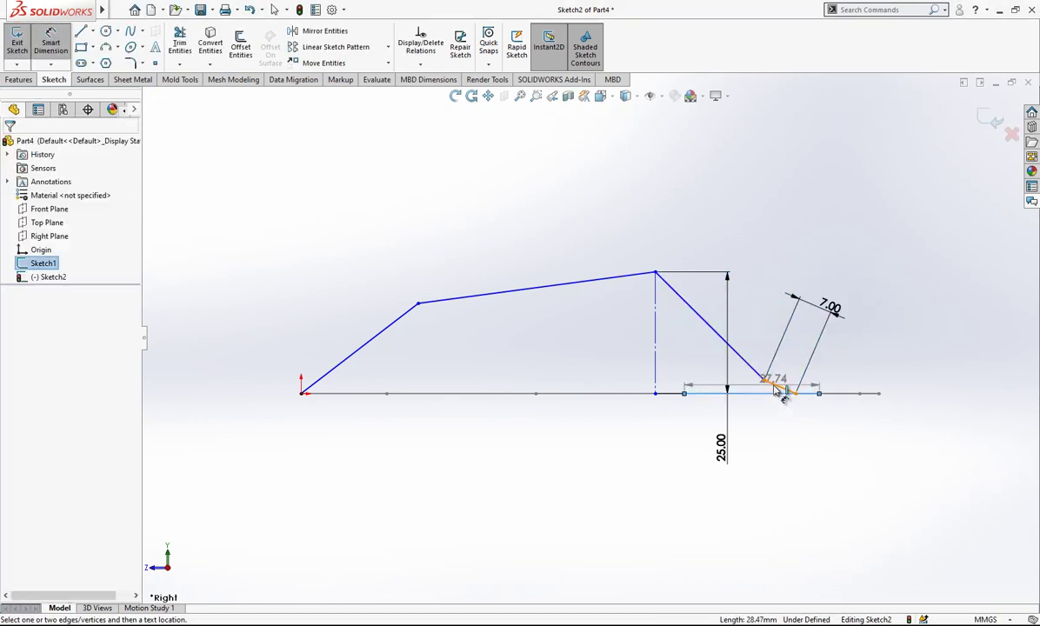
left_click(776, 390)
left_click(583, 341)
type("25")
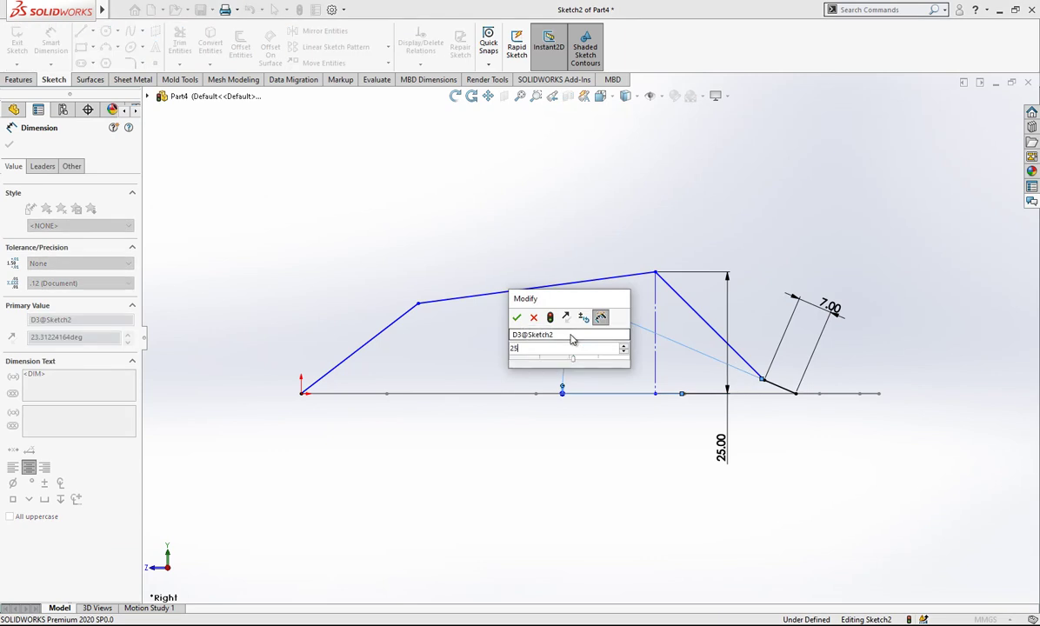
key("Return")
Dimension the angle between the profile's first two lines from the origin as 160°.
left_click(319, 386)
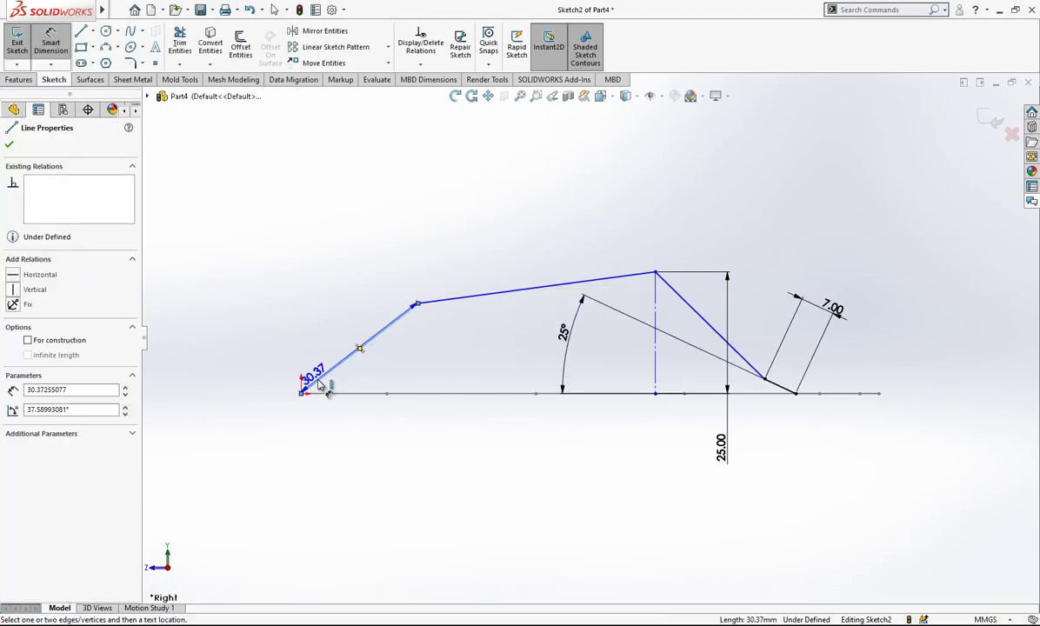
left_click(443, 299)
left_click(469, 333)
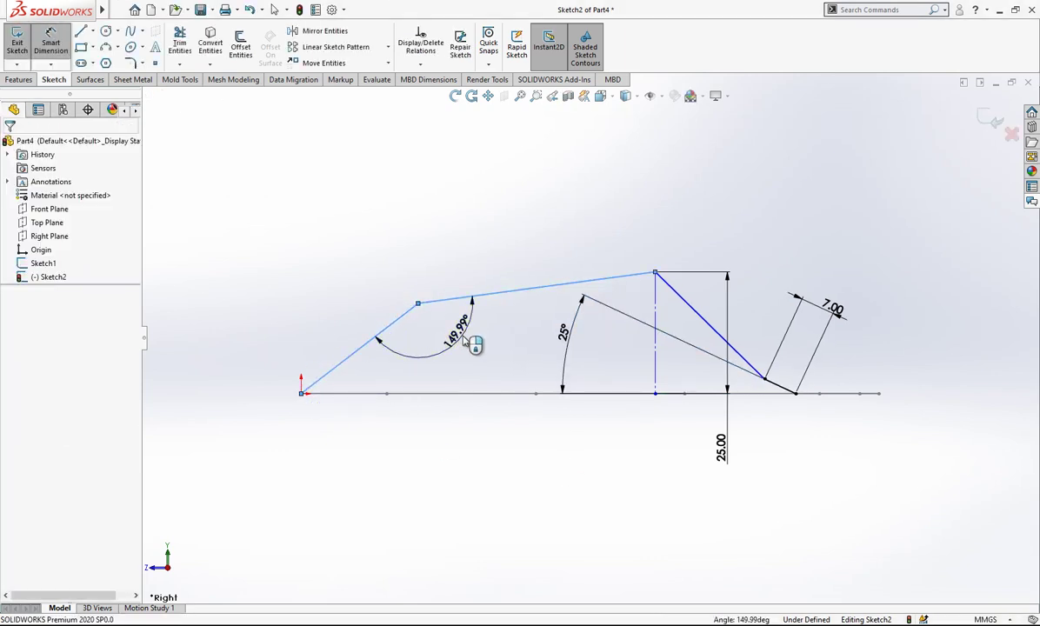
type("160")
key("Return")
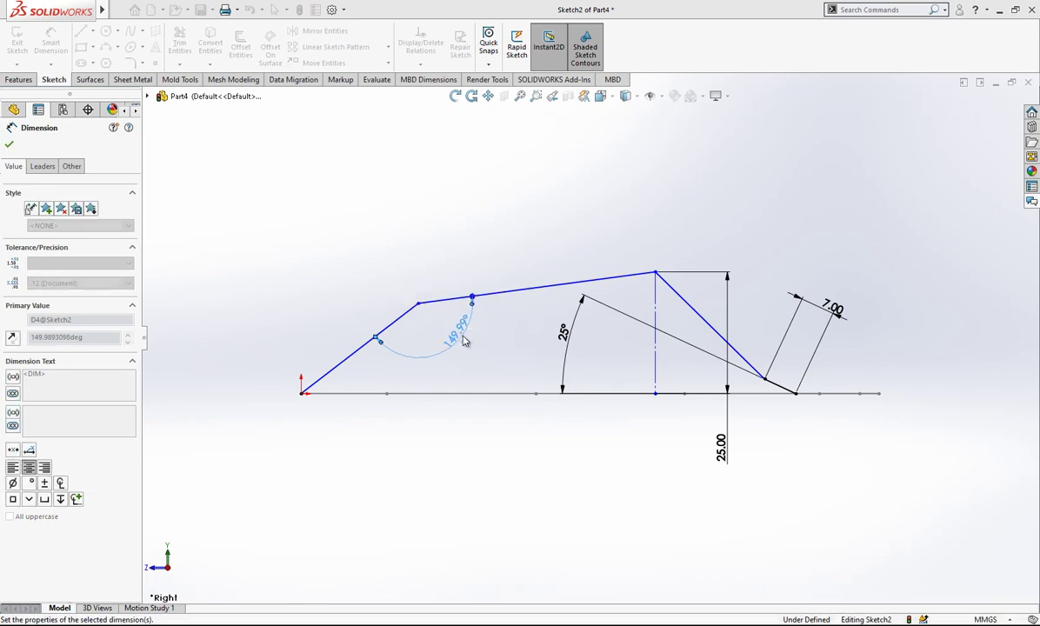
Shift the profile's first corner slightly outward and dimension the distance from the origin to the vertical construction line as 64.5 mm.
left_click_drag(323, 383, 437, 308)
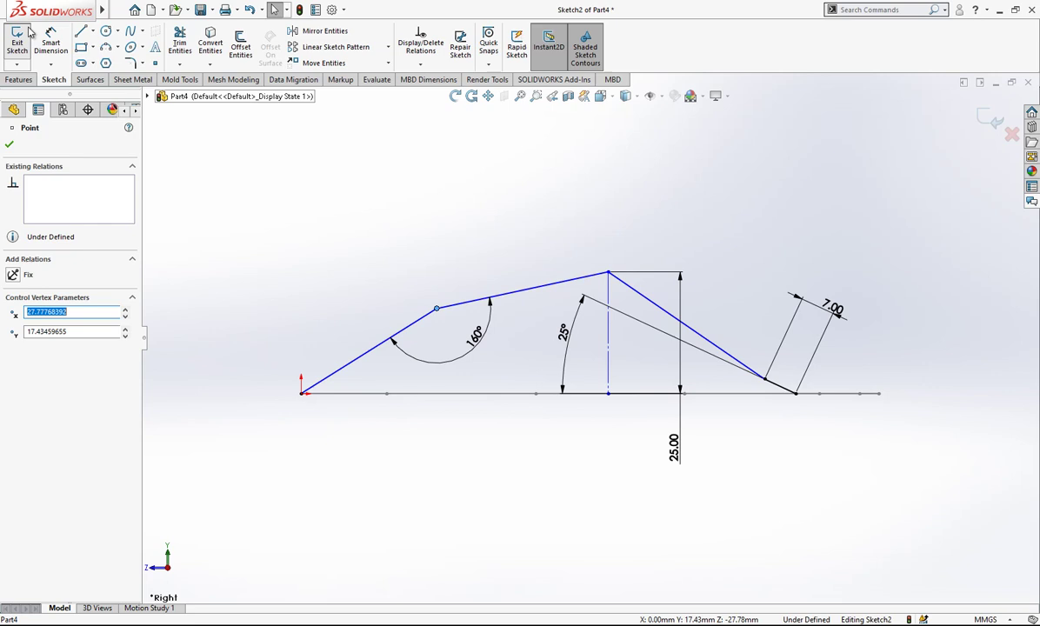
left_click(50, 43)
left_click(608, 369)
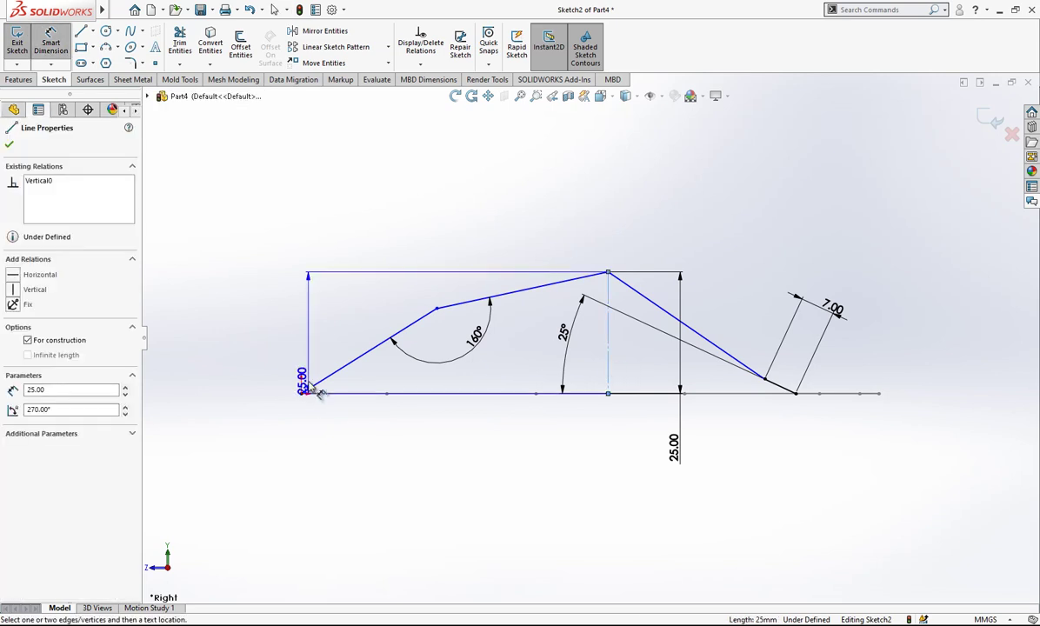
left_click(301, 393)
left_click(422, 493)
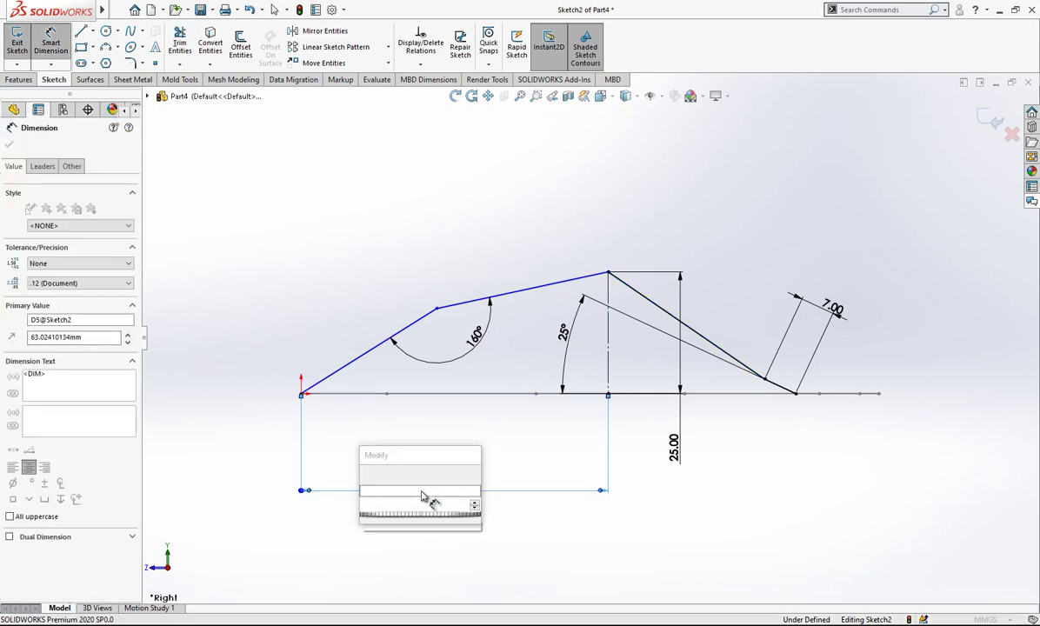
type("64.5")
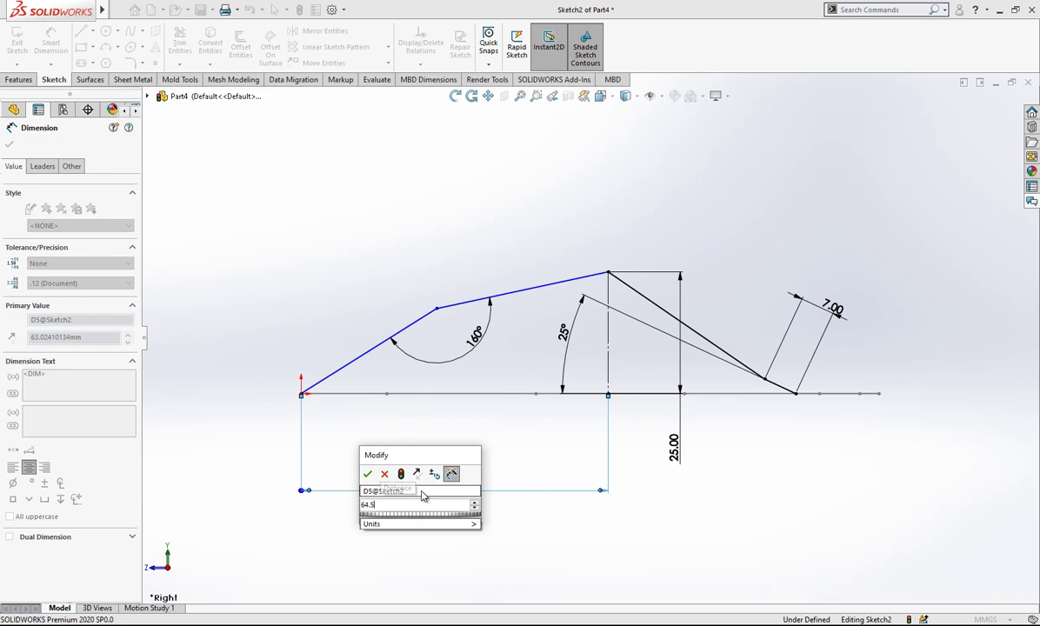
key("Escape")
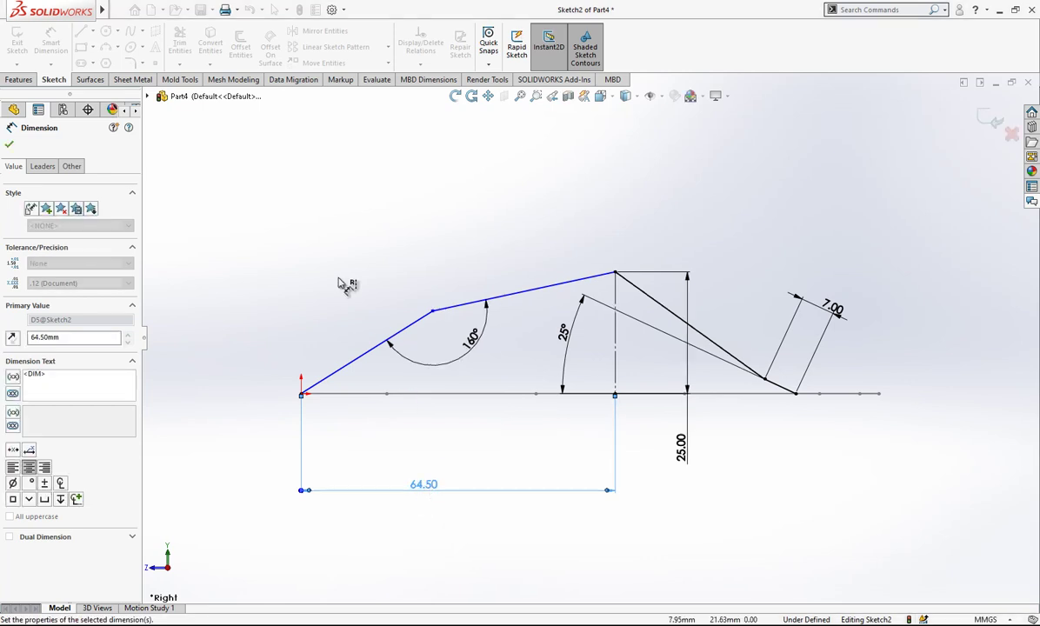
Dimension the angle between the profile's first line and the base line at the origin as 35°.
left_click(346, 285)
left_click(335, 378)
left_click(365, 392)
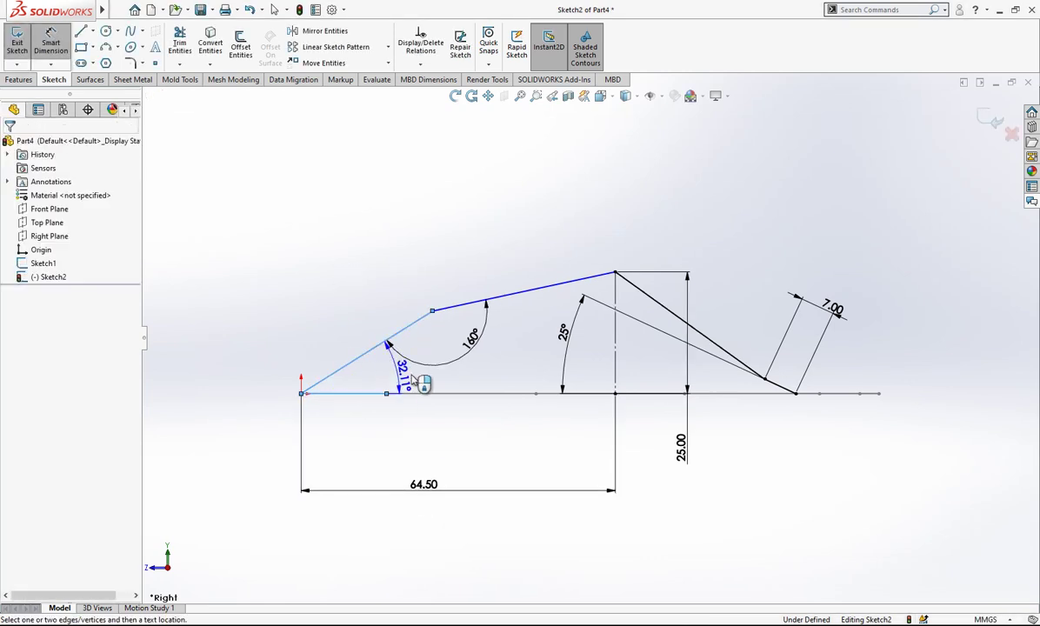
left_click(450, 389)
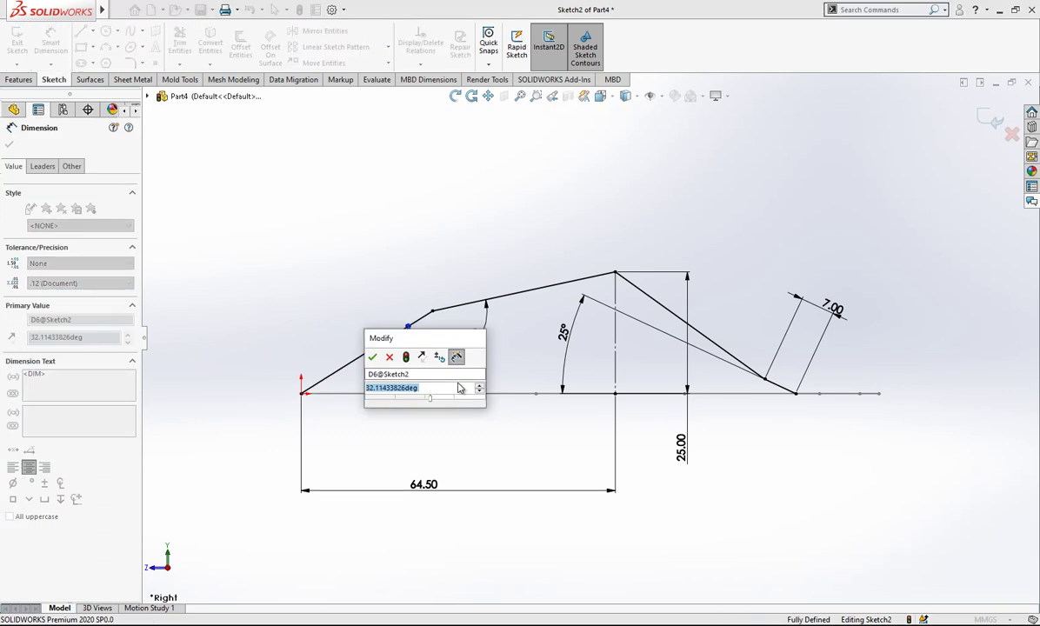
type("35")
key("Return")
left_click(449, 244)
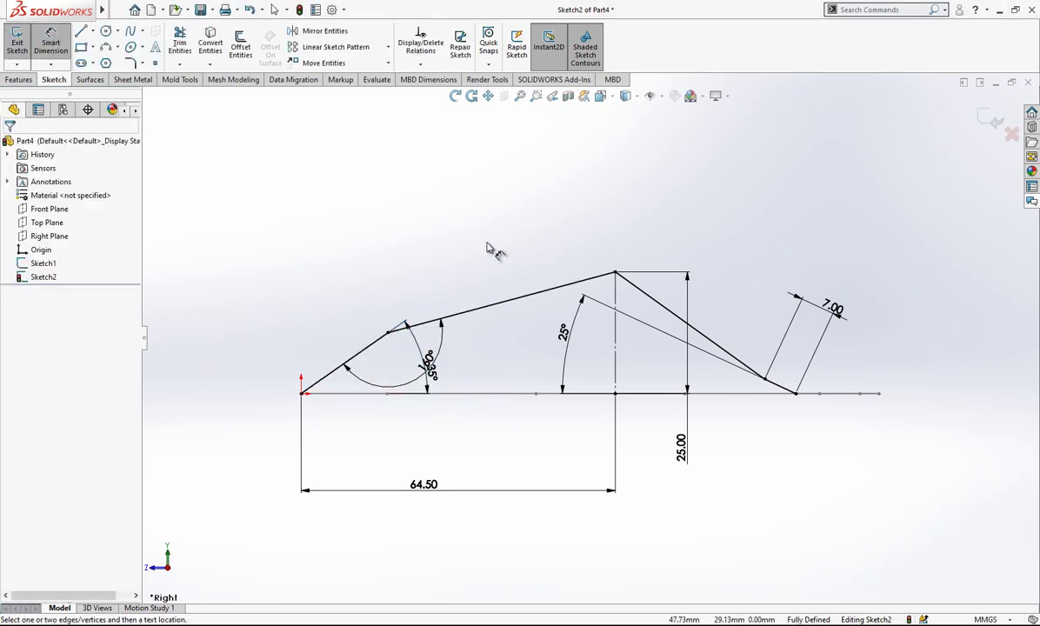
Draw a vertical construction line about 28.5 mm long upward from the origin.
key("l")
left_click(300, 393)
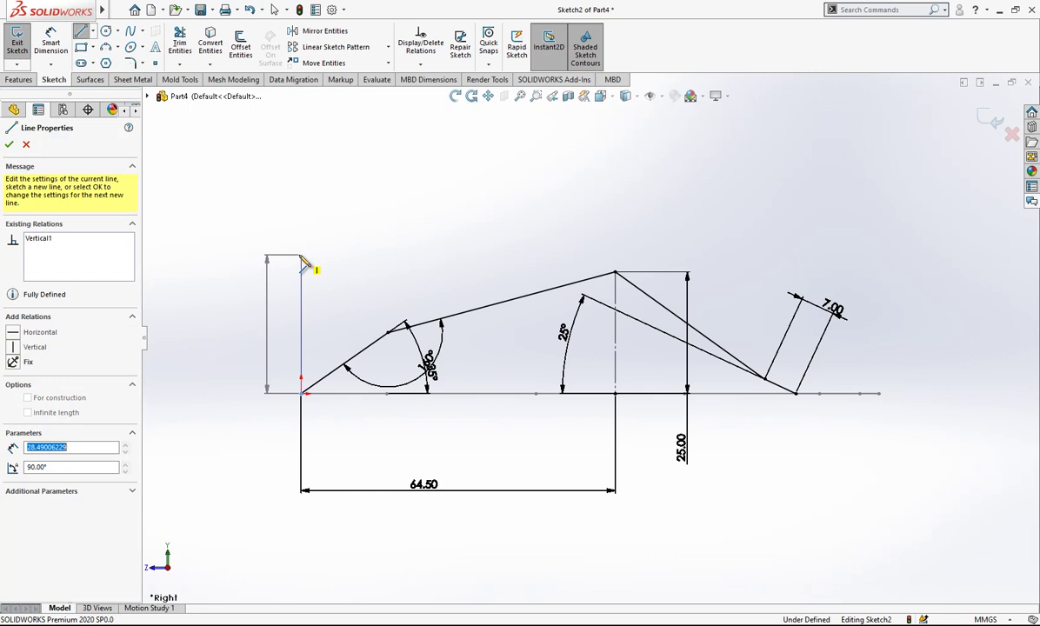
left_click(301, 255)
key("Escape")
left_click(301, 290)
left_click(359, 246)
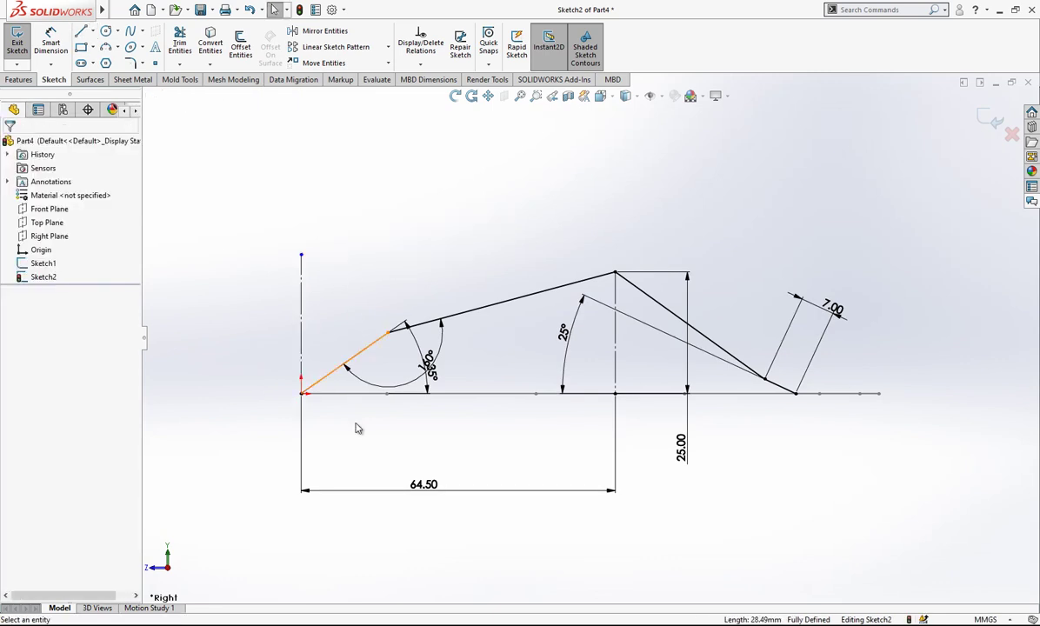
right_click_drag(355, 423, 365, 311)
left_click(372, 345)
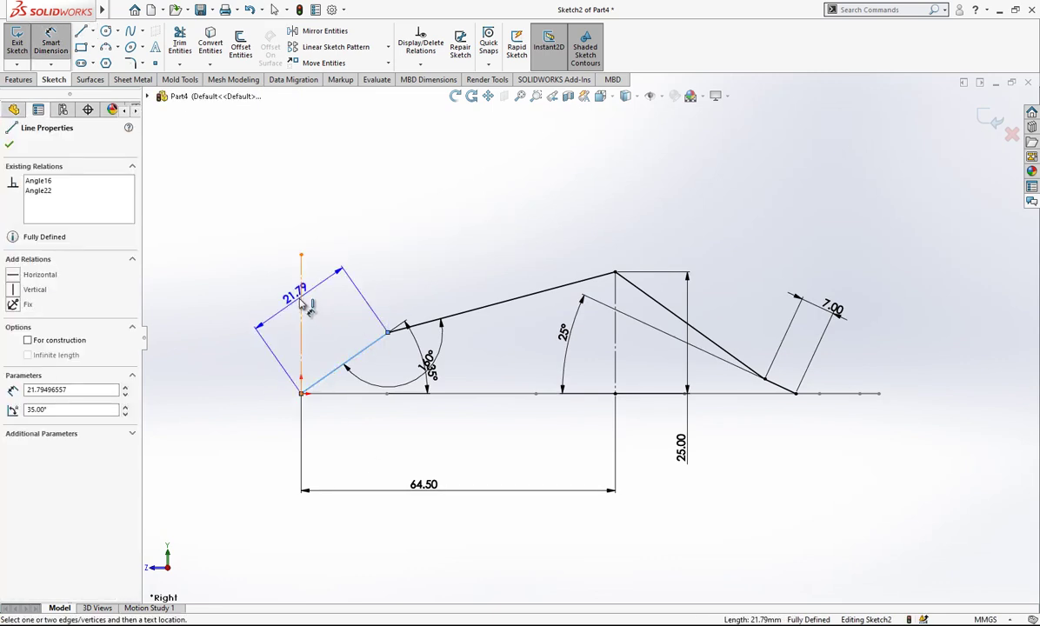
key("Escape")
Exit the side profile sketch and start a new 3D sketch.
mouse_move(702, 274)
middle_mouse_down()
mouse_move(720, 309)
mouse_move(620, 371)
mouse_move(687, 304)
mouse_move(835, 200)
middle_mouse_up()
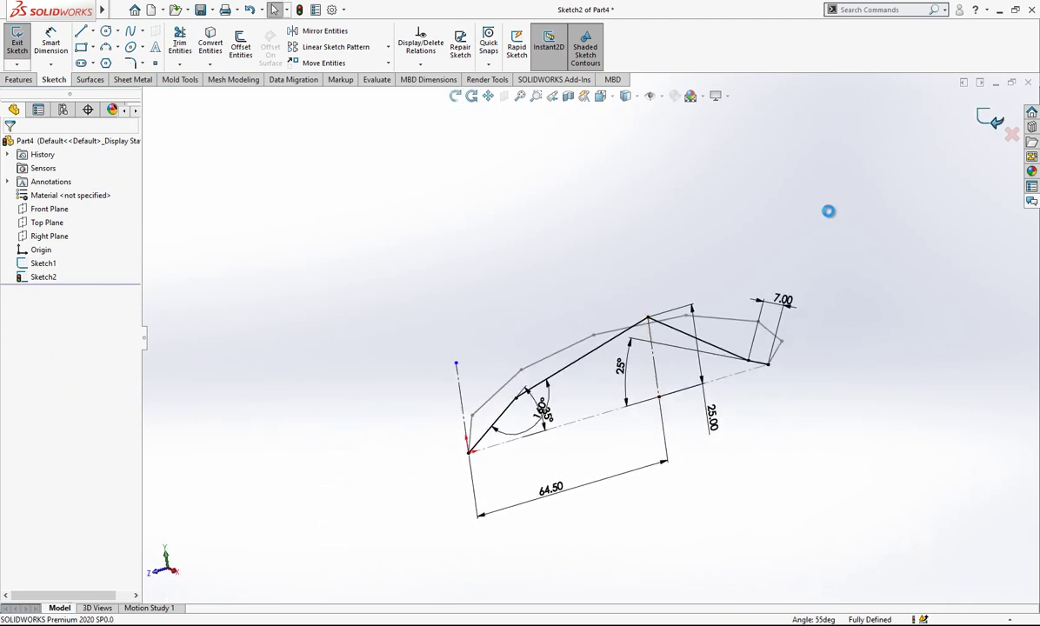
double_click(541, 264)
mouse_move(592, 309)
middle_mouse_down()
mouse_move(696, 311)
mouse_move(696, 329)
mouse_move(571, 321)
mouse_move(654, 346)
mouse_move(731, 387)
mouse_move(654, 396)
mouse_move(767, 306)
middle_mouse_up()
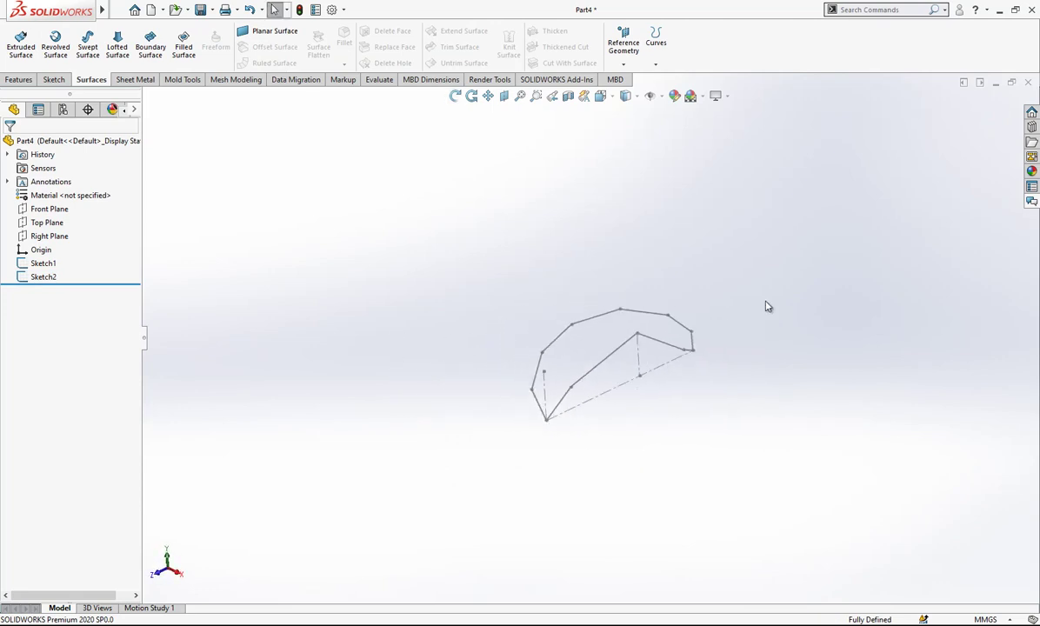
left_click(54, 79)
left_click(17, 64)
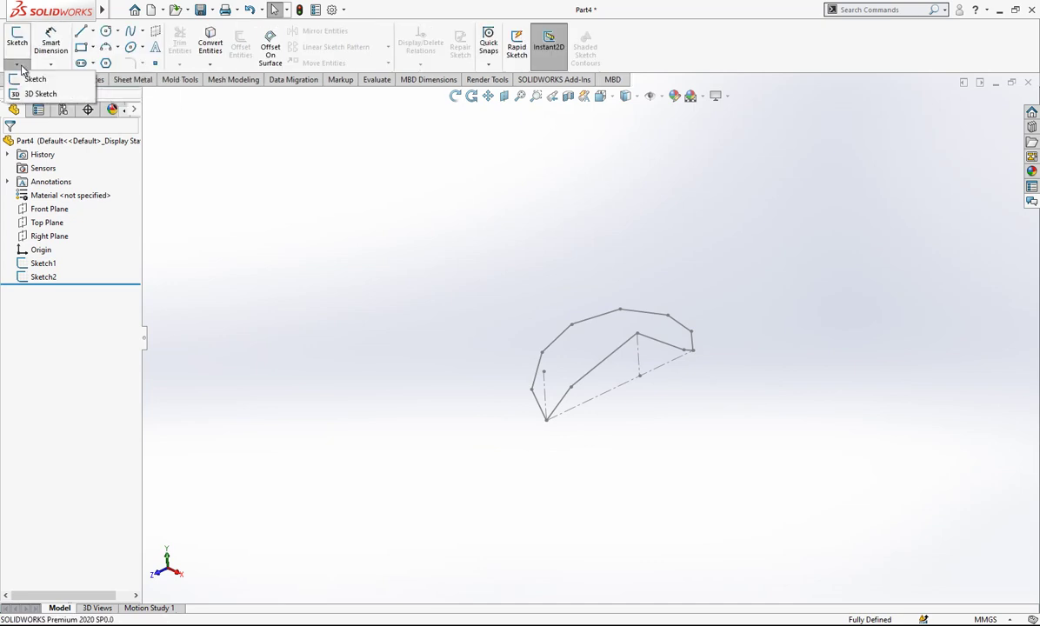
left_click(35, 93)
mouse_move(546, 224)
middle_mouse_down()
mouse_move(656, 341)
mouse_move(657, 285)
mouse_move(673, 320)
mouse_move(603, 376)
middle_mouse_up()
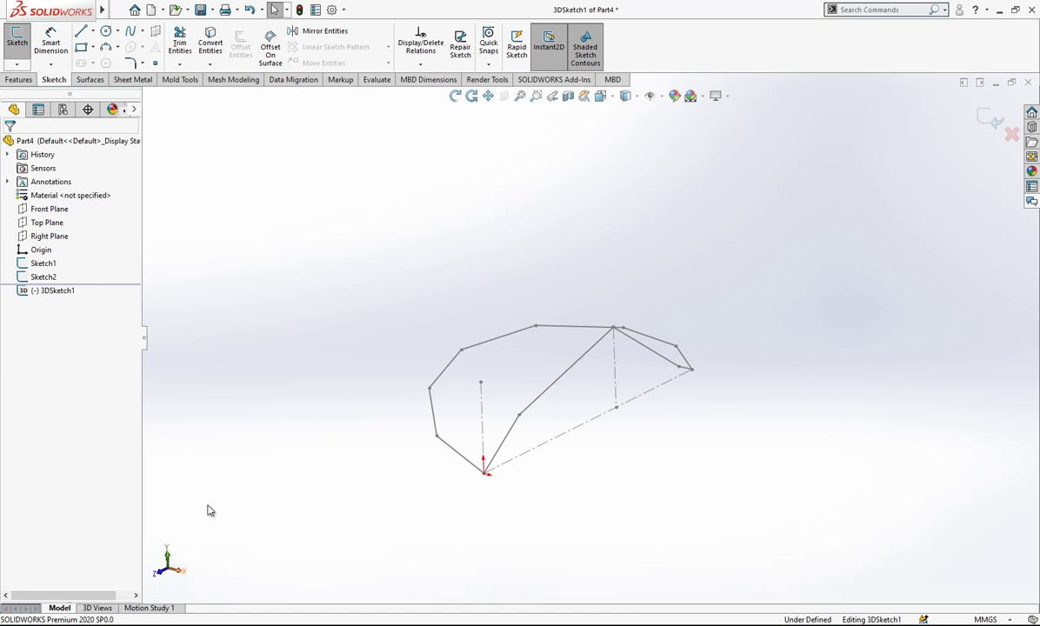
Draw a construction line about 24.4 mm long from the profile's peak along the X axis, toward the outline side.
left_click(82, 32)
middle_click_drag(606, 232, 622, 373)
left_click(616, 338)
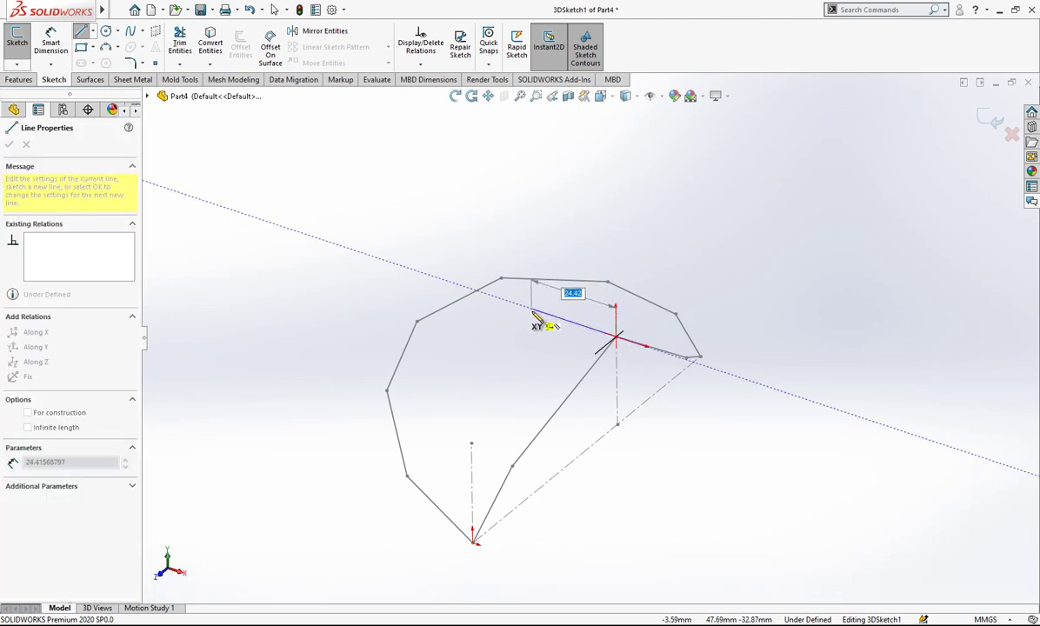
left_click(532, 309)
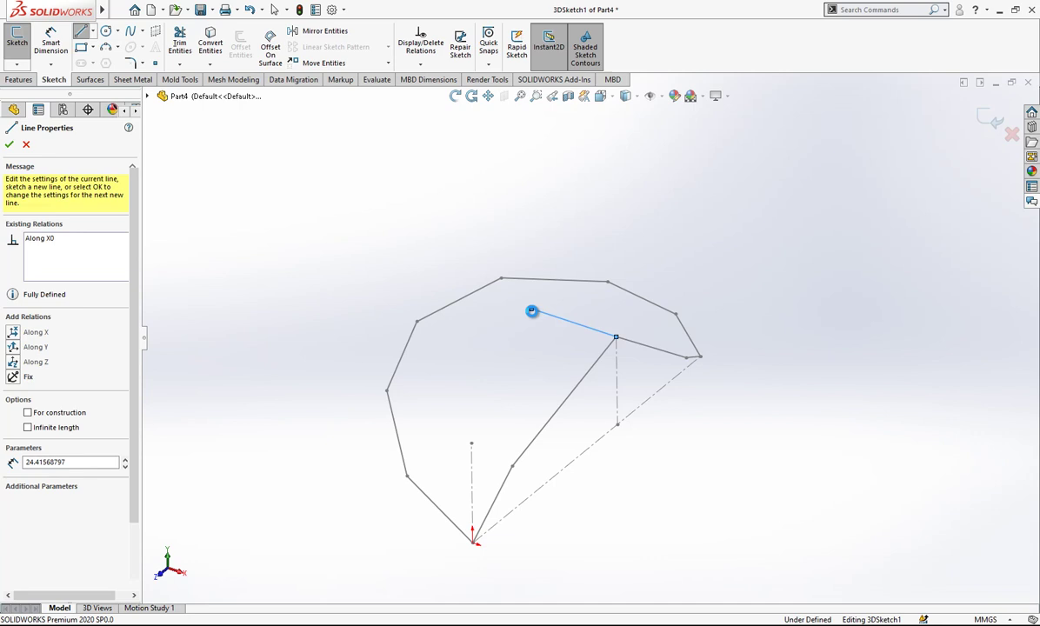
key("Escape")
left_click(561, 320)
left_click(614, 280)
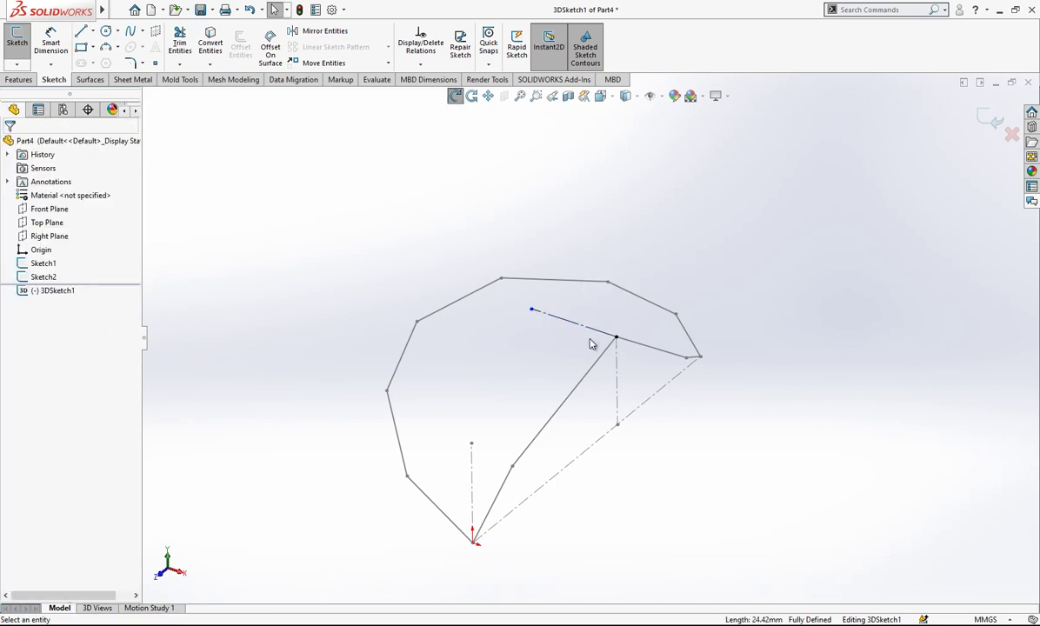
Sketch a solid line from the profile's peak toward the outline, sloping down below the X-axis construction line.
mouse_move(592, 344)
middle_mouse_down()
mouse_move(648, 320)
mouse_move(599, 329)
middle_mouse_up()
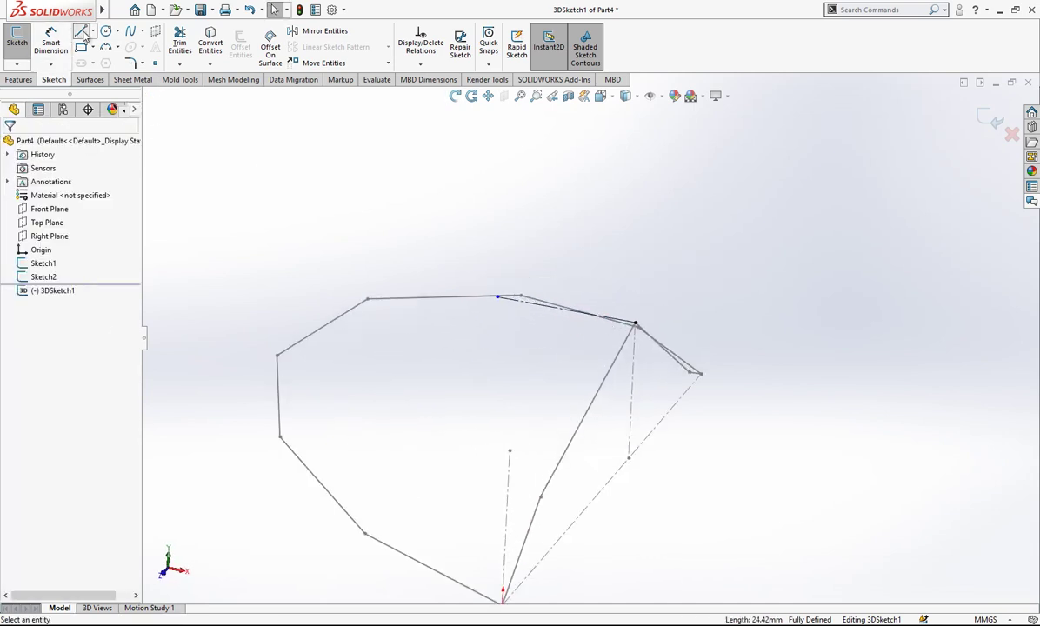
left_click(82, 32)
left_click(635, 324)
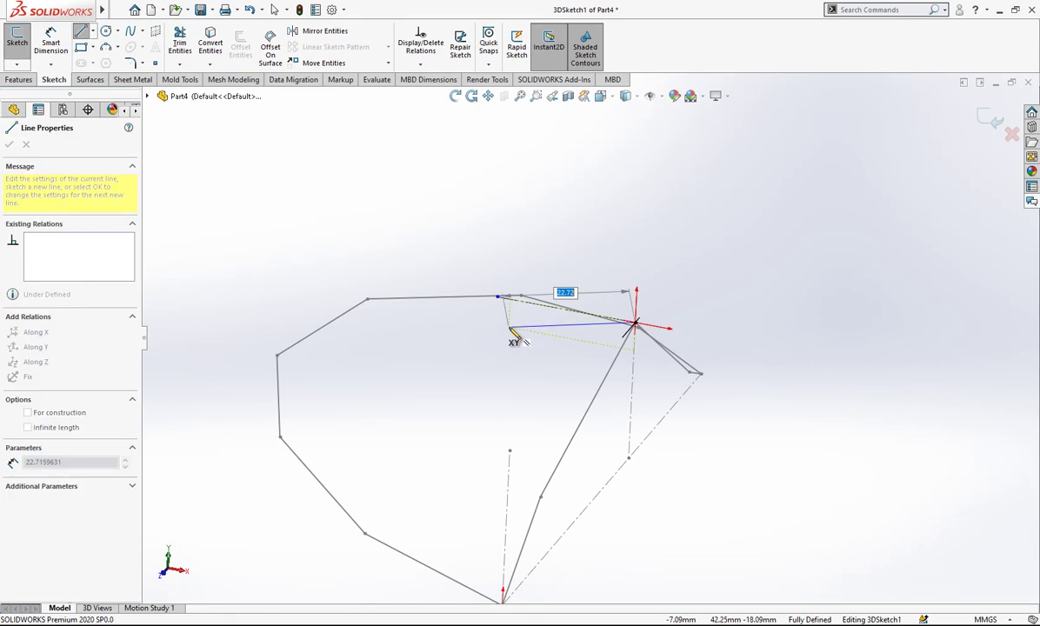
mouse_move(513, 339)
middle_mouse_down()
mouse_move(487, 337)
mouse_move(485, 358)
mouse_move(546, 313)
mouse_move(639, 318)
mouse_move(663, 337)
mouse_move(524, 353)
mouse_move(546, 367)
middle_mouse_up()
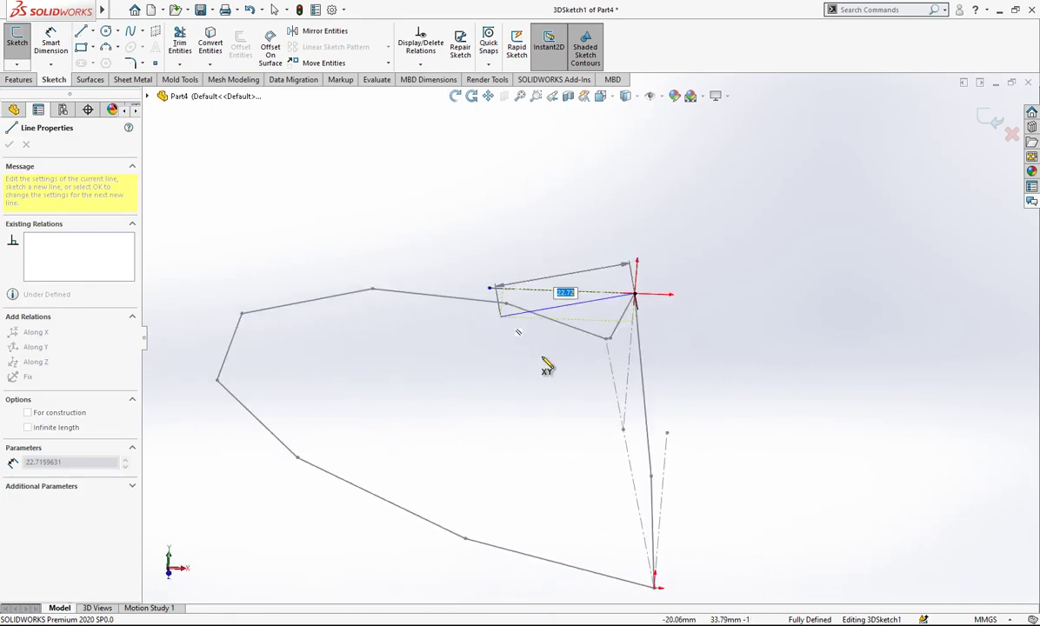
scroll(499, 317, "up", 1)
left_click(497, 326)
key("Escape")
Draw a line about 6.6 mm long joining the free ends of the X-axis construction line and the sloping line.
middle_click_drag(496, 327, 546, 302)
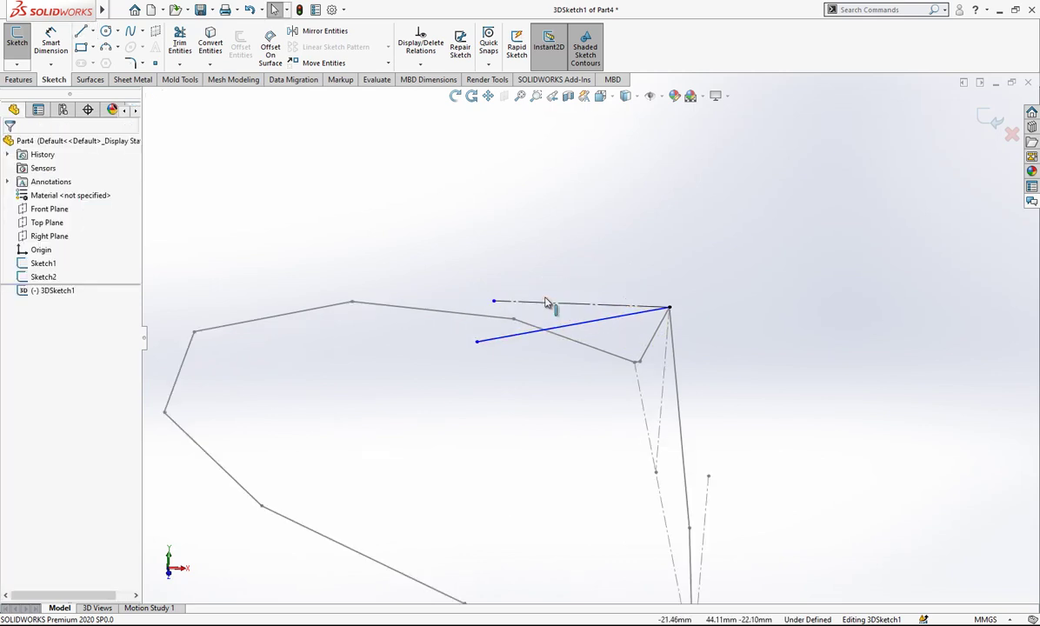
left_click(81, 33)
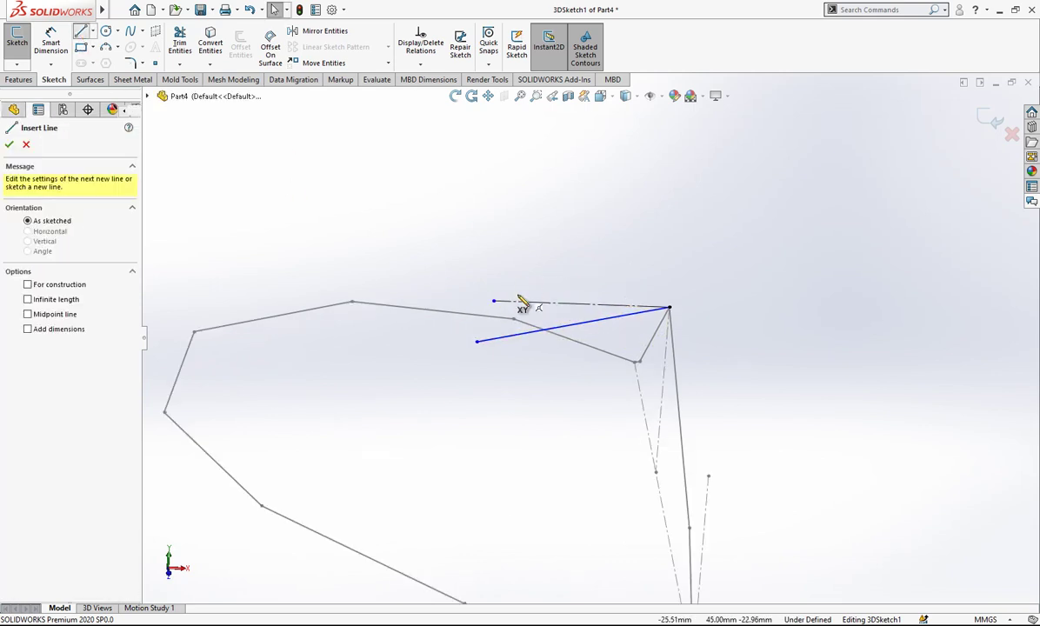
left_click(494, 301)
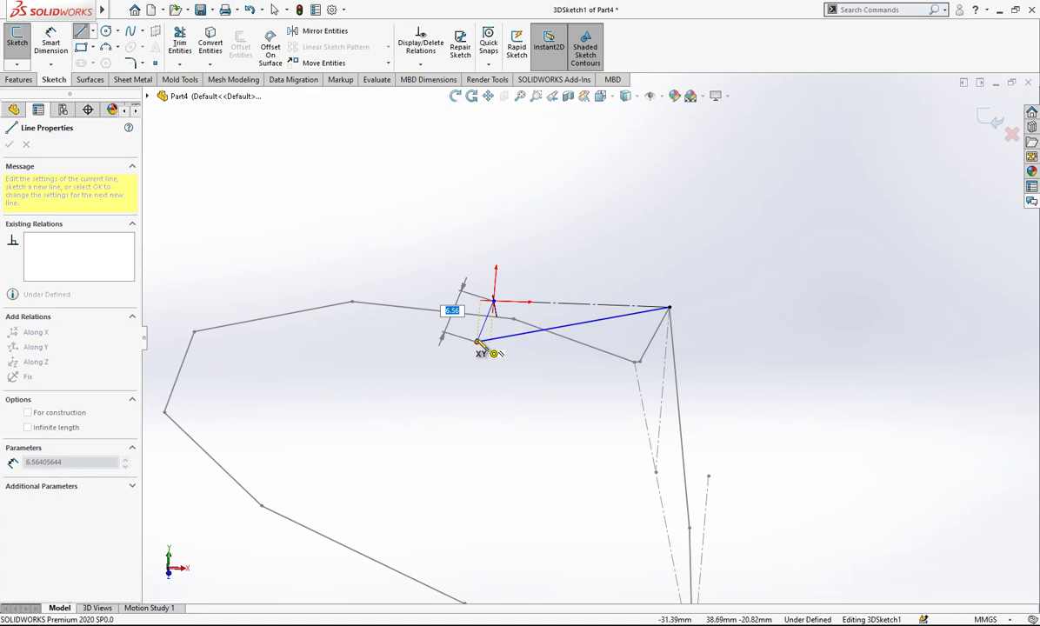
left_click(477, 341)
key("Escape")
Constrain the short connecting line along Y and convert it to construction geometry.
left_click(484, 327)
mouse_move(483, 357)
middle_mouse_down()
mouse_move(428, 307)
mouse_move(448, 341)
mouse_move(196, 546)
middle_mouse_up()
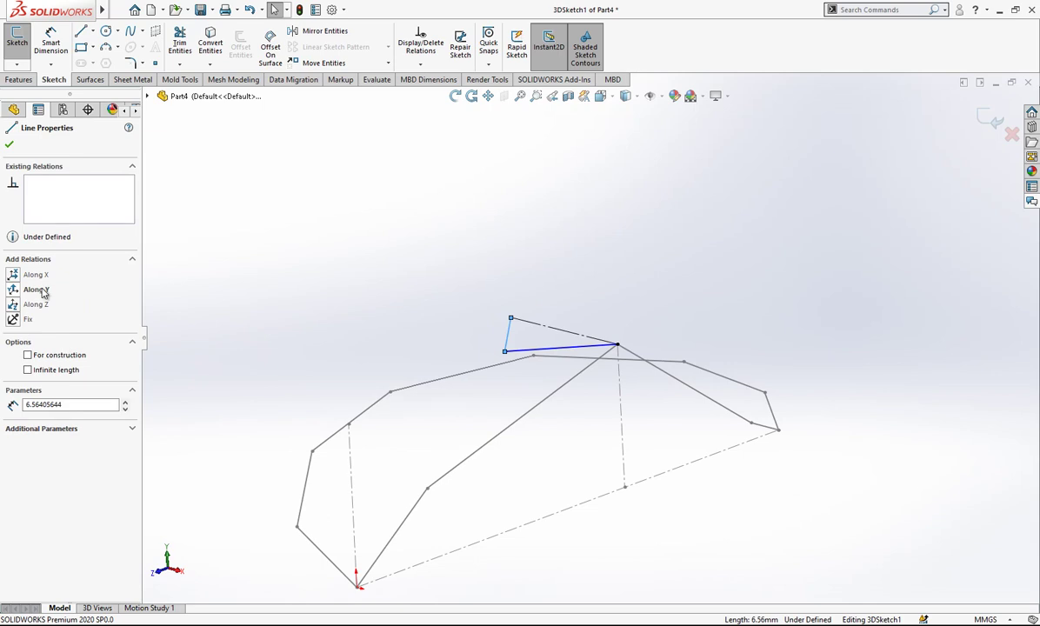
left_click(511, 338)
left_click(512, 335)
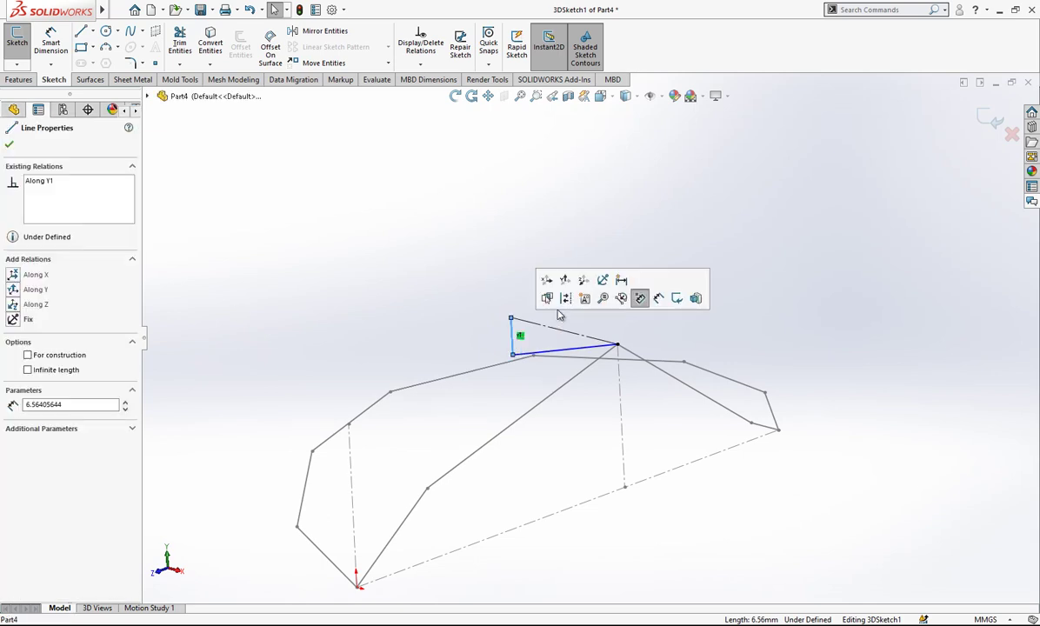
left_click(564, 299)
scroll(557, 318, "down", 1)
left_click(553, 336)
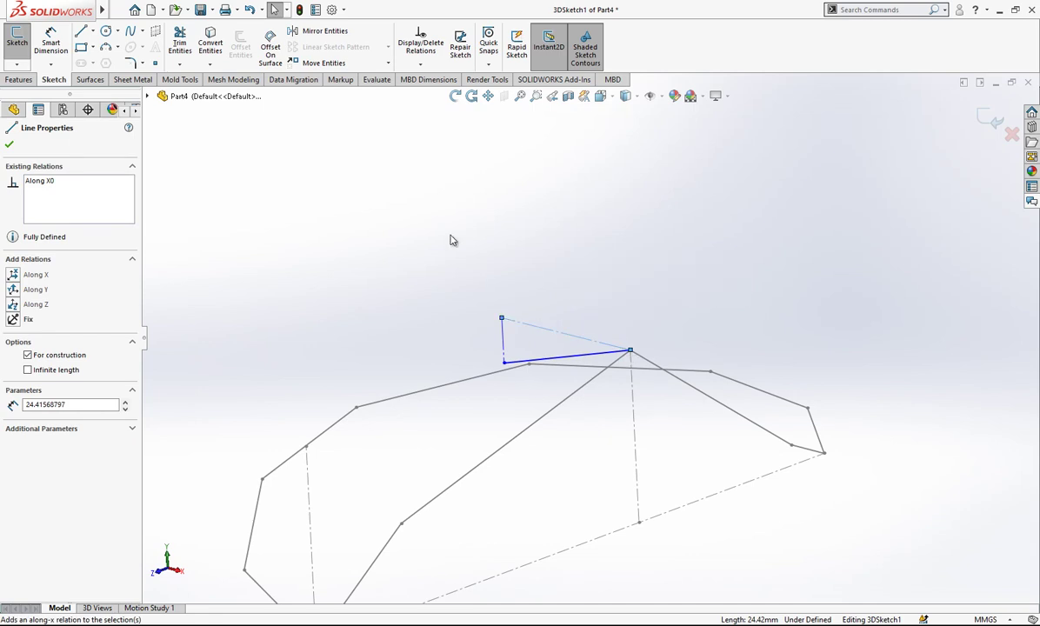
key("Escape")
left_click(53, 40)
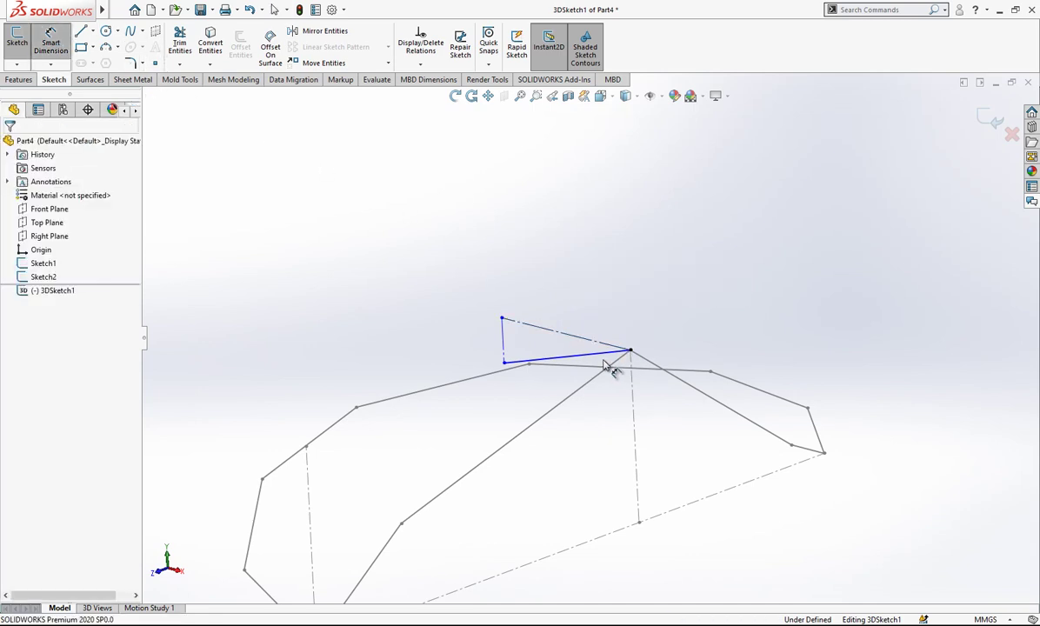
left_click(592, 351)
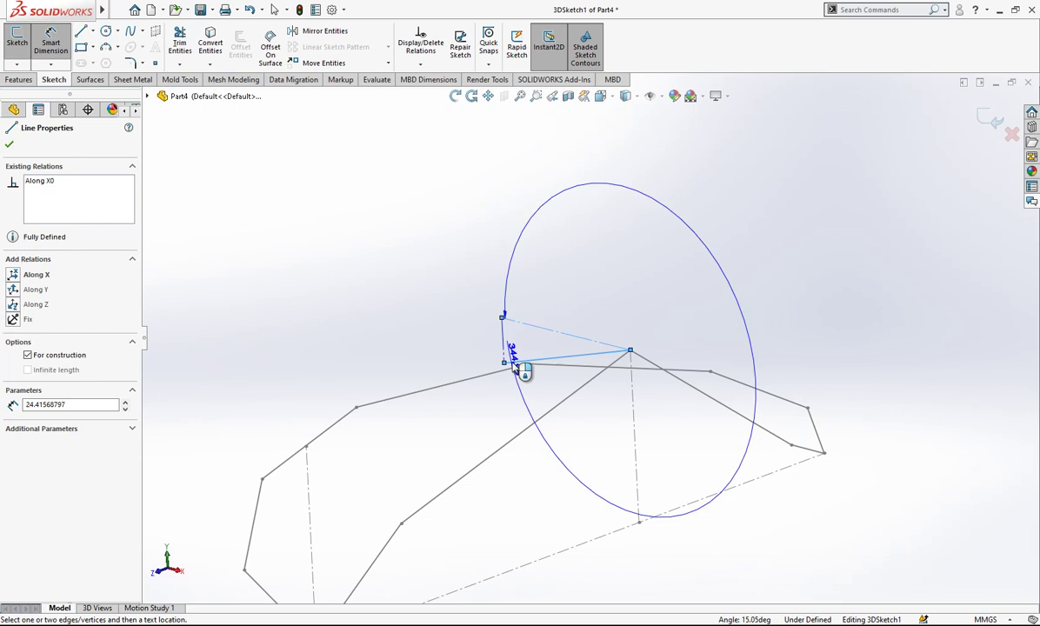
scroll(611, 349, "down", 2)
scroll(612, 353, "down", 5)
key("Escape")
left_click(610, 356)
middle_click_drag(611, 360, 644, 360)
key("Escape")
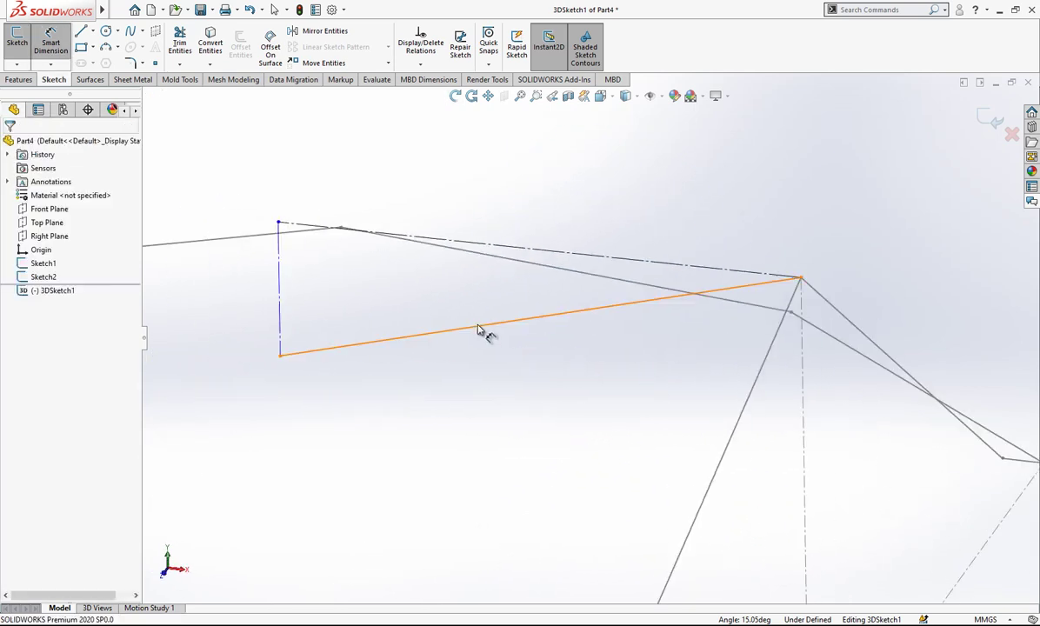
key("Escape")
Dimension the angle between the X-axis construction line and the sloping line at 10°.
left_click(53, 41)
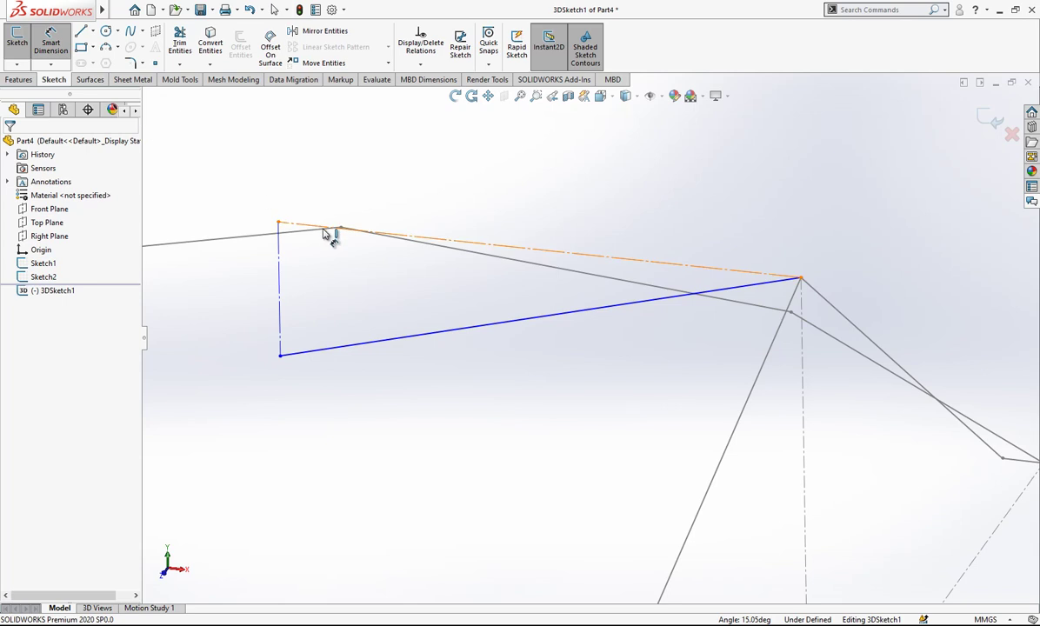
left_click(324, 230)
left_click(308, 352)
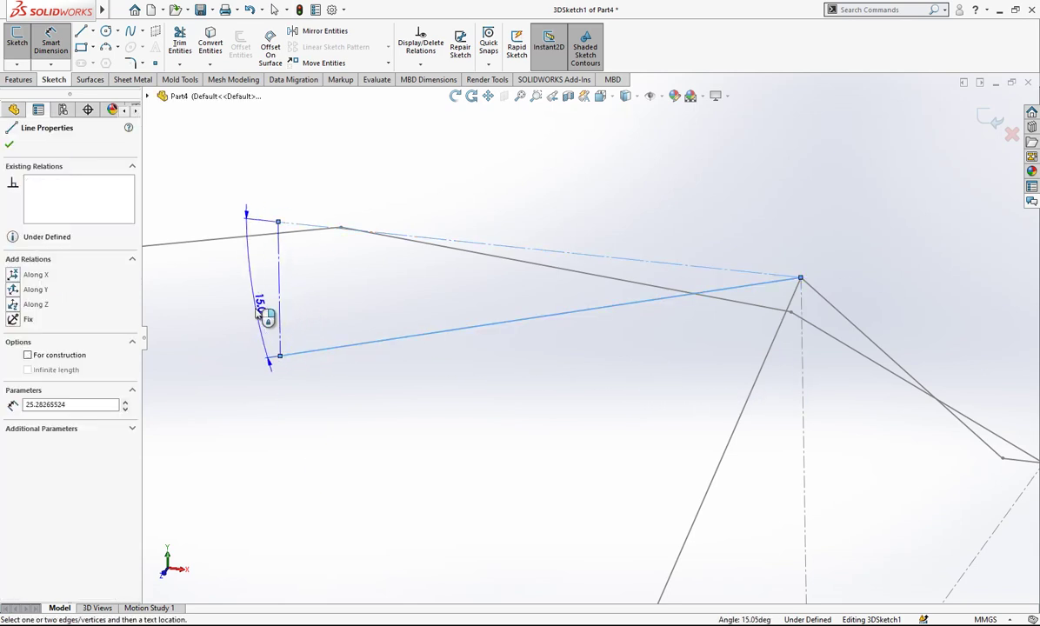
left_click(259, 316)
type("10")
key("Return")
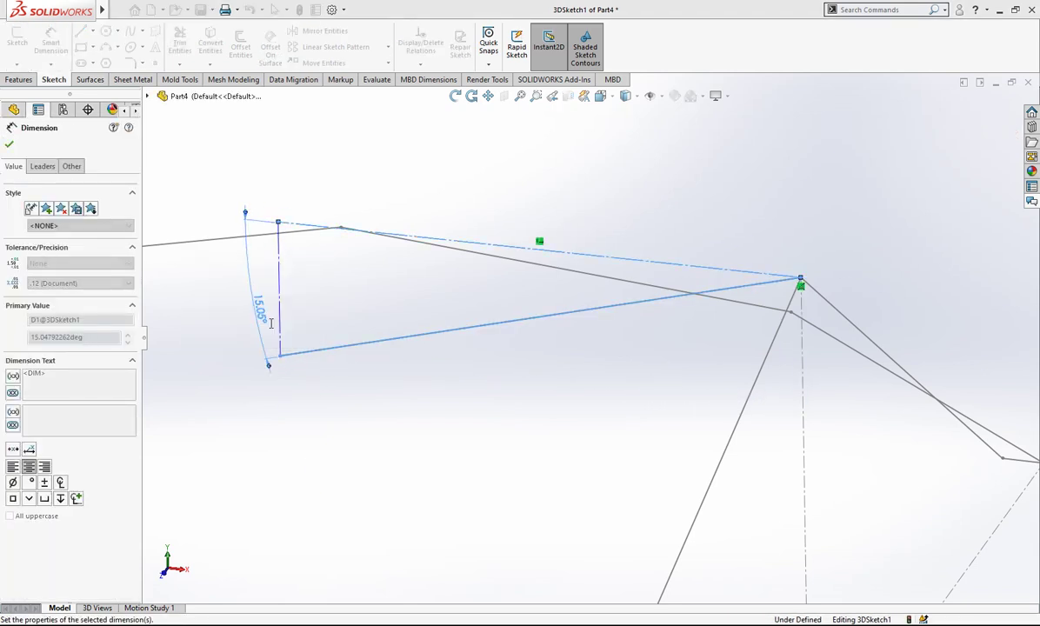
left_click(330, 424)
Dimension the sloping line's length at 41 mm.
left_click(379, 309)
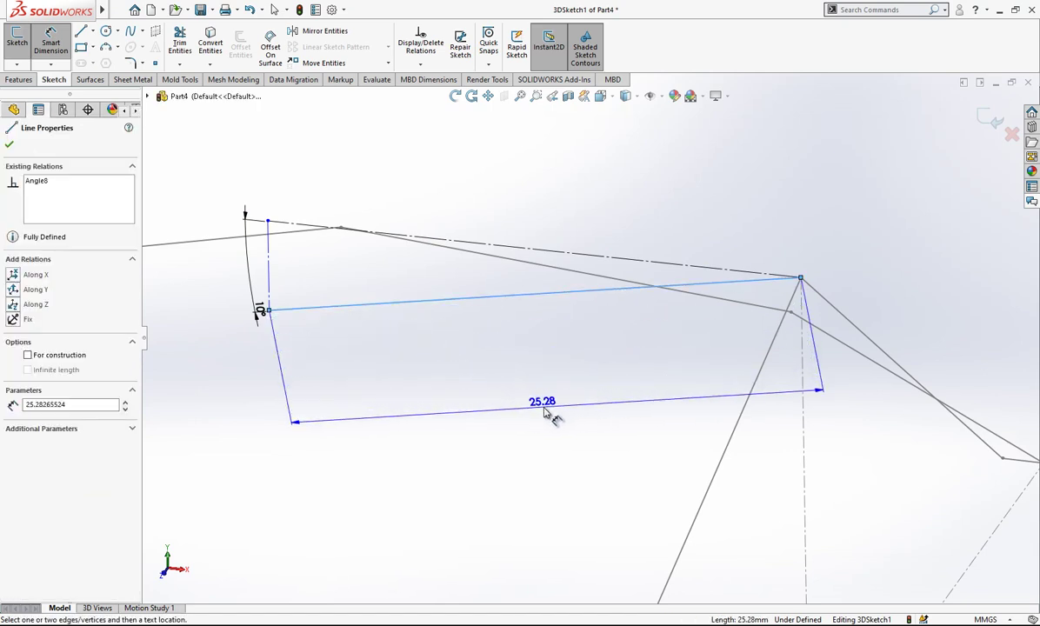
left_click(541, 403)
type("41")
key("Return")
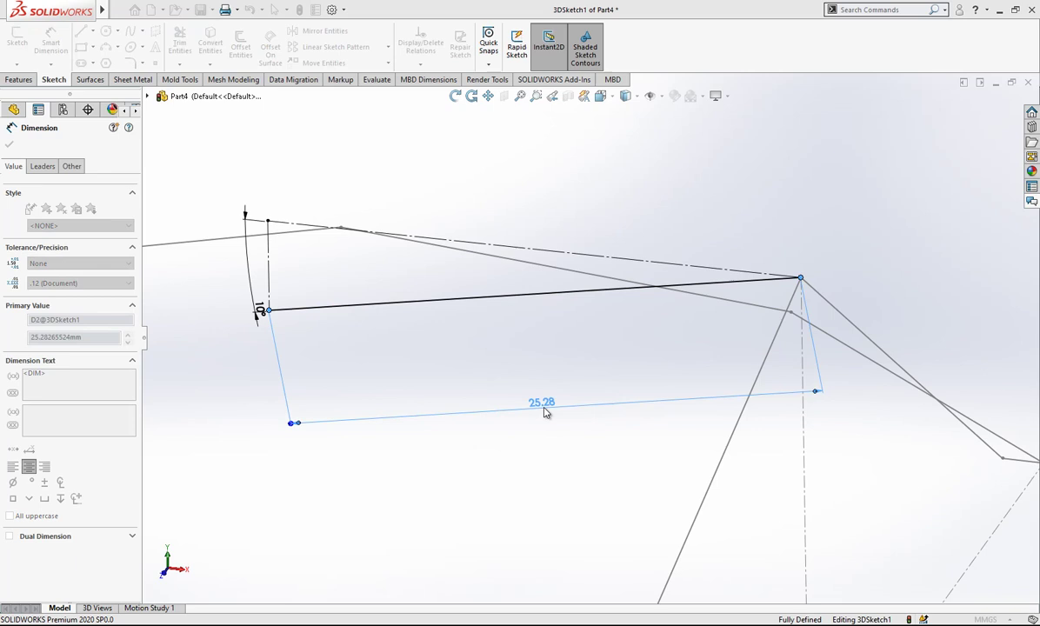
left_click(474, 388)
scroll(581, 401, "up", 6)
mouse_move(584, 403)
middle_mouse_down()
mouse_move(545, 372)
mouse_move(399, 429)
mouse_move(256, 506)
mouse_move(109, 619)
mouse_move(417, 434)
mouse_move(588, 371)
mouse_move(606, 447)
mouse_move(635, 408)
mouse_move(735, 453)
mouse_move(622, 432)
mouse_move(826, 364)
mouse_move(777, 485)
mouse_move(303, 283)
middle_mouse_up()
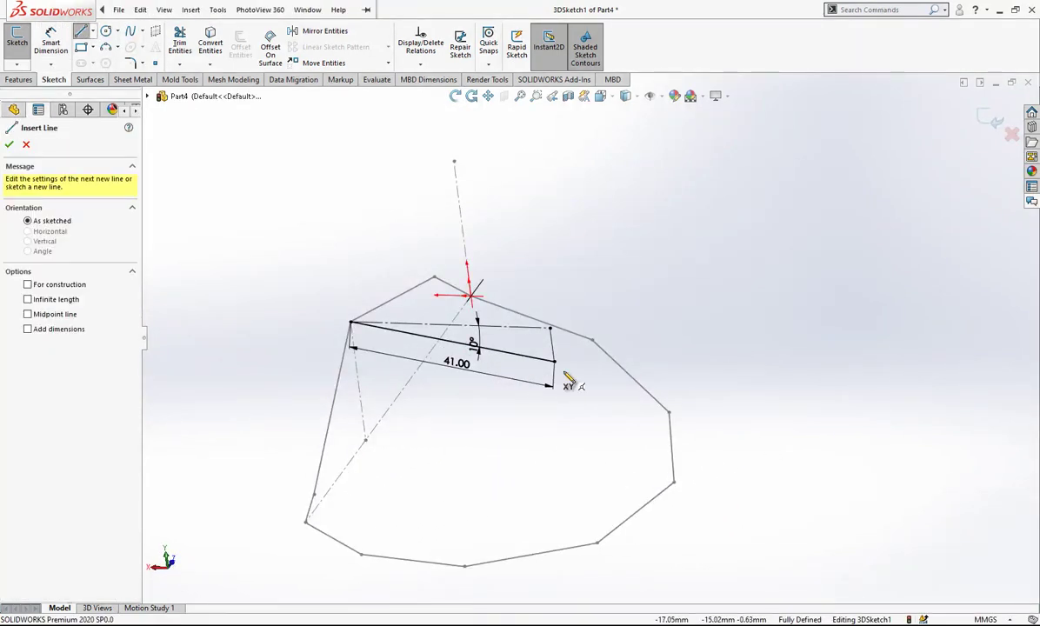
left_click(354, 324)
middle_click_drag(355, 335, 504, 417)
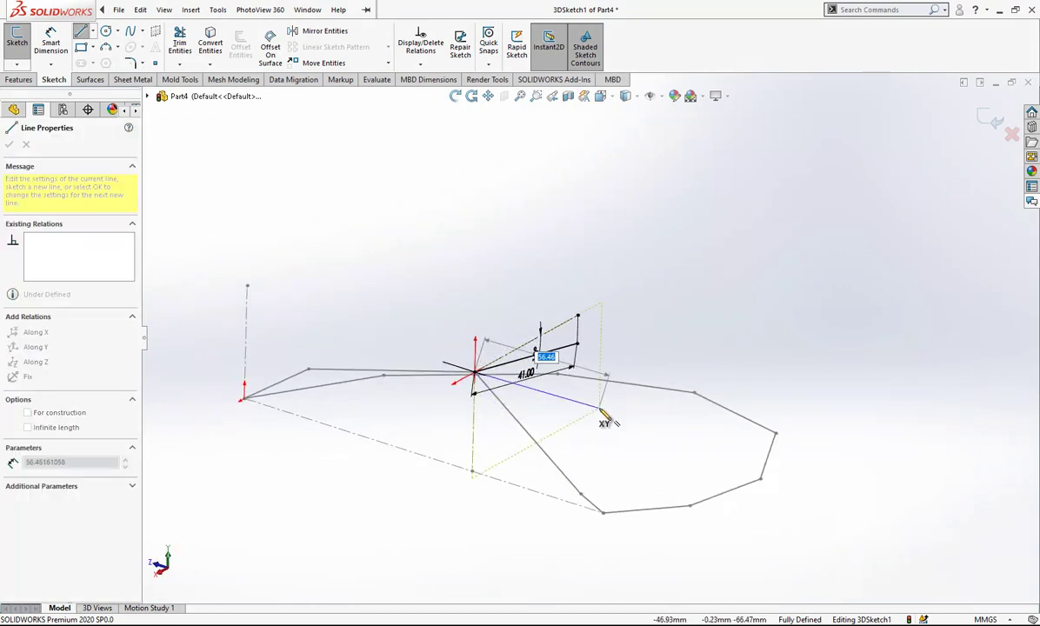
mouse_move(611, 418)
middle_mouse_down()
mouse_move(494, 430)
mouse_move(564, 464)
mouse_move(559, 432)
mouse_move(441, 367)
mouse_move(476, 425)
mouse_move(550, 413)
middle_mouse_up()
scroll(548, 409, "up", 2)
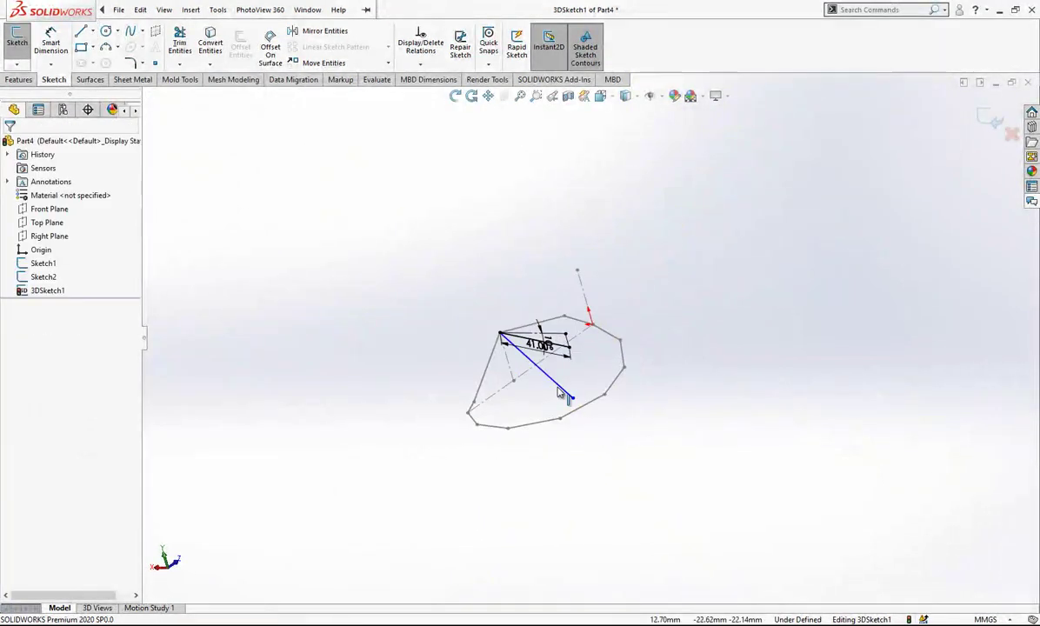
left_click(559, 386)
key("Delete")
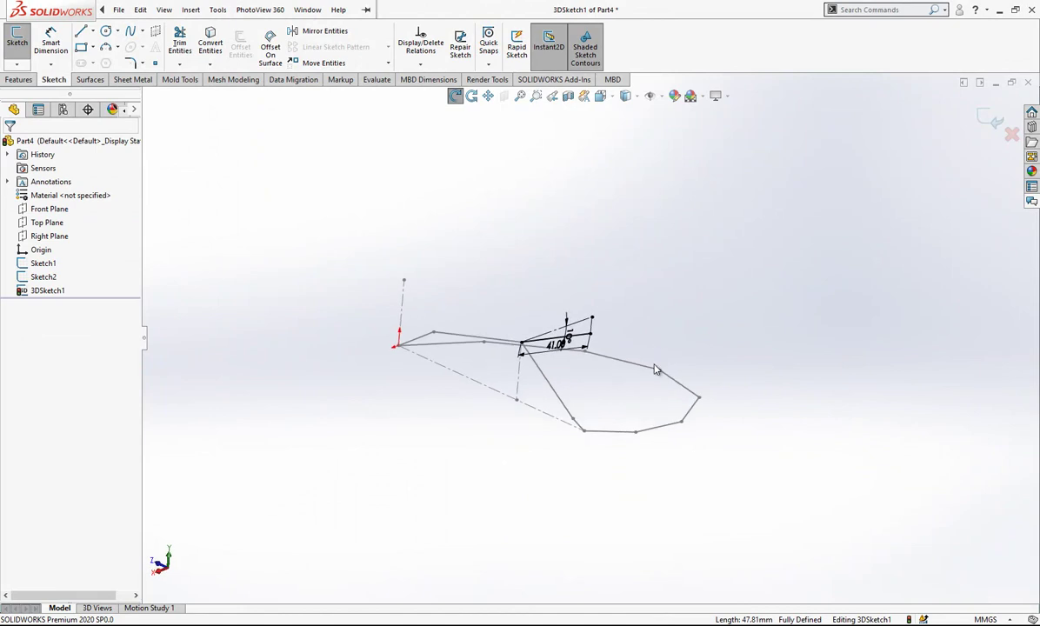
Draw a line from the profile's peak to a free corner and another to the 41 mm line's far end, closing a triangular facet.
scroll(656, 369, "down", 3)
left_click(435, 333)
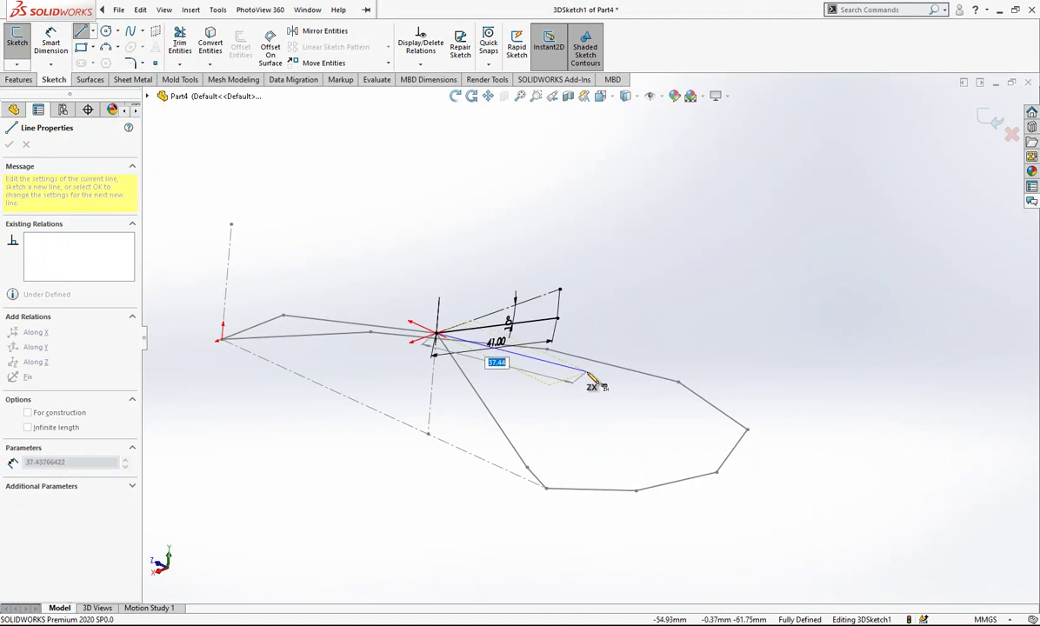
mouse_move(591, 383)
middle_mouse_down()
mouse_move(544, 346)
mouse_move(501, 344)
mouse_move(525, 405)
middle_mouse_up()
left_click(512, 402)
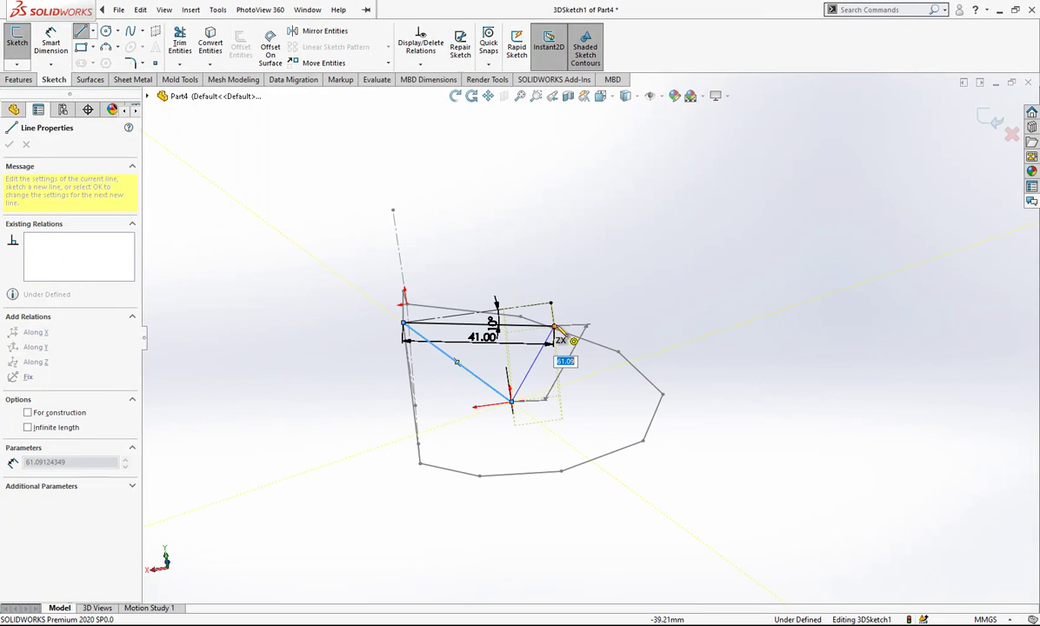
left_click(555, 328)
key("Escape")
Reposition the triangle's free corner closer to the outline.
mouse_move(531, 353)
middle_mouse_down()
mouse_move(409, 336)
mouse_move(350, 403)
mouse_move(434, 274)
middle_mouse_up()
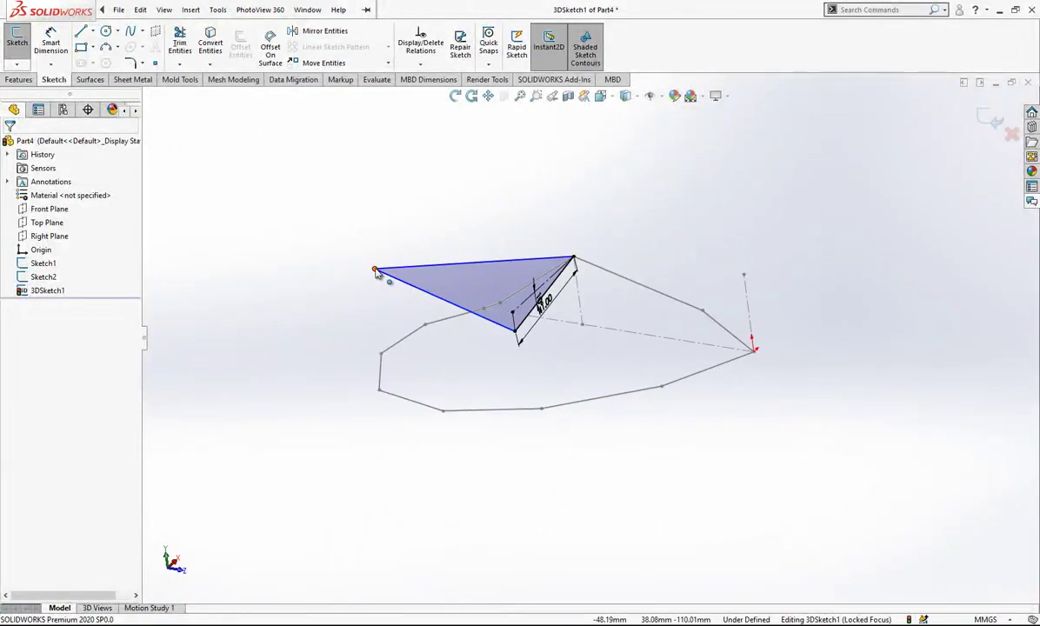
left_click_drag(376, 272, 431, 294)
mouse_move(431, 295)
middle_mouse_down()
mouse_move(450, 215)
mouse_move(378, 262)
mouse_move(569, 292)
middle_mouse_up()
left_click(634, 220)
Dimension the angle between the 41 mm edge and the triangle edge running from its far end to the free corner.
scroll(632, 228, "down", 6)
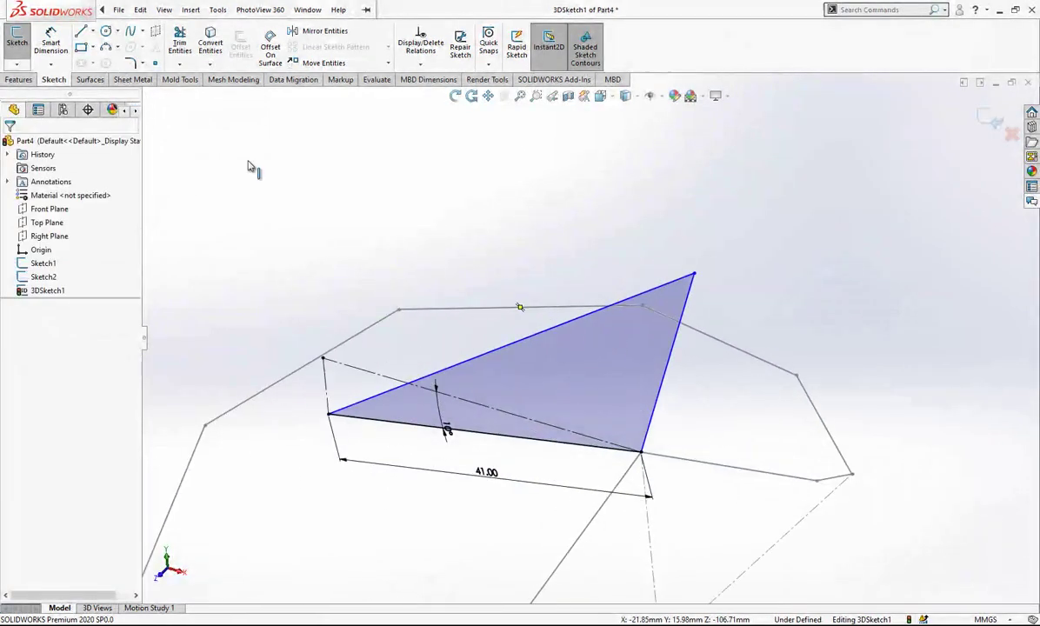
left_click(398, 412)
left_click(402, 409)
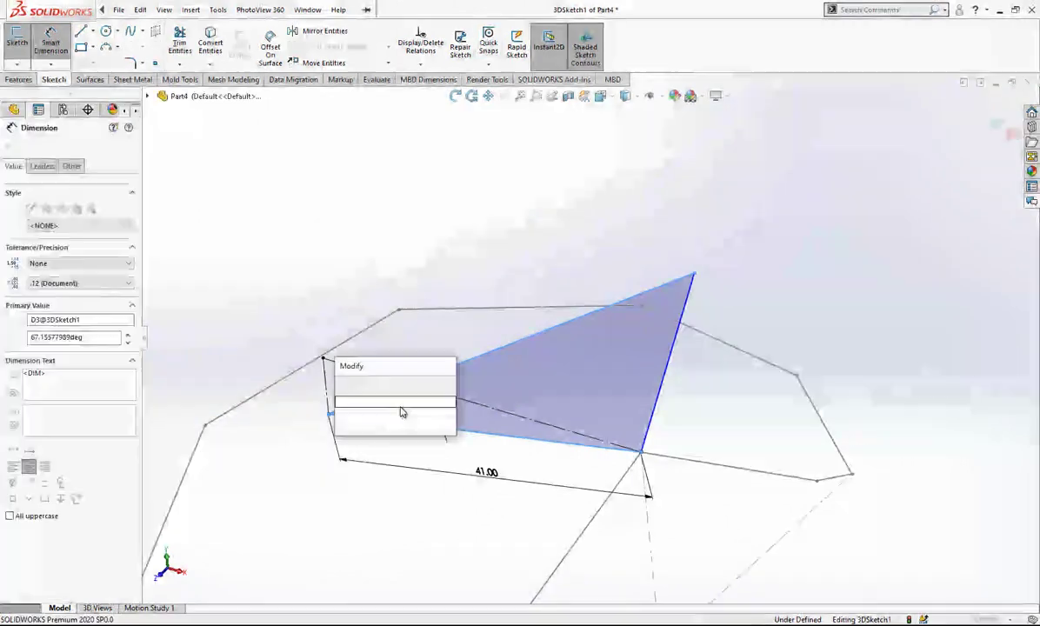
key("Return")
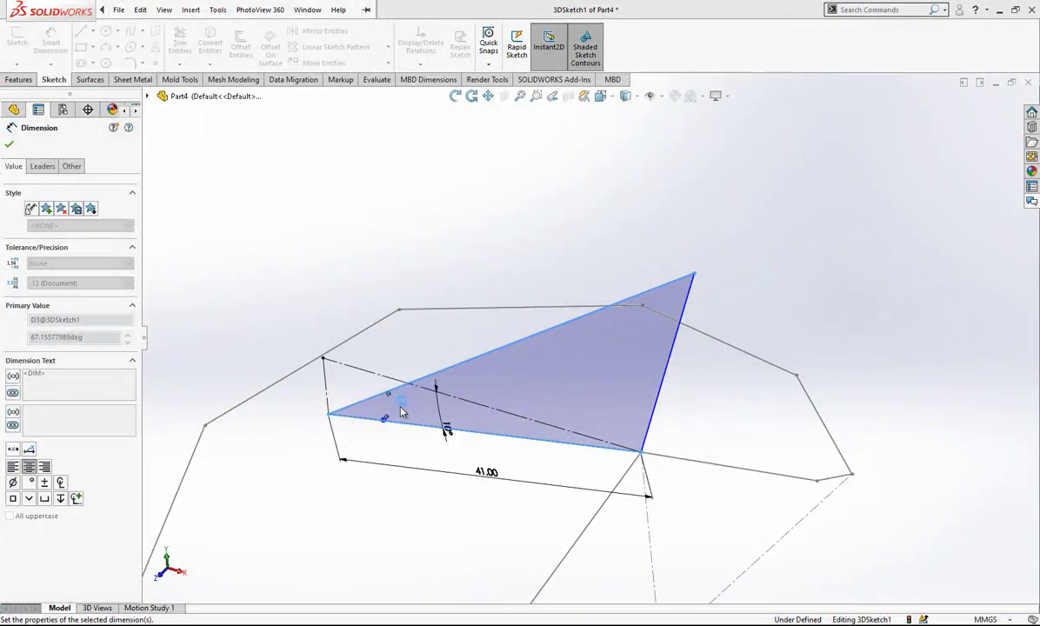
left_click(506, 230)
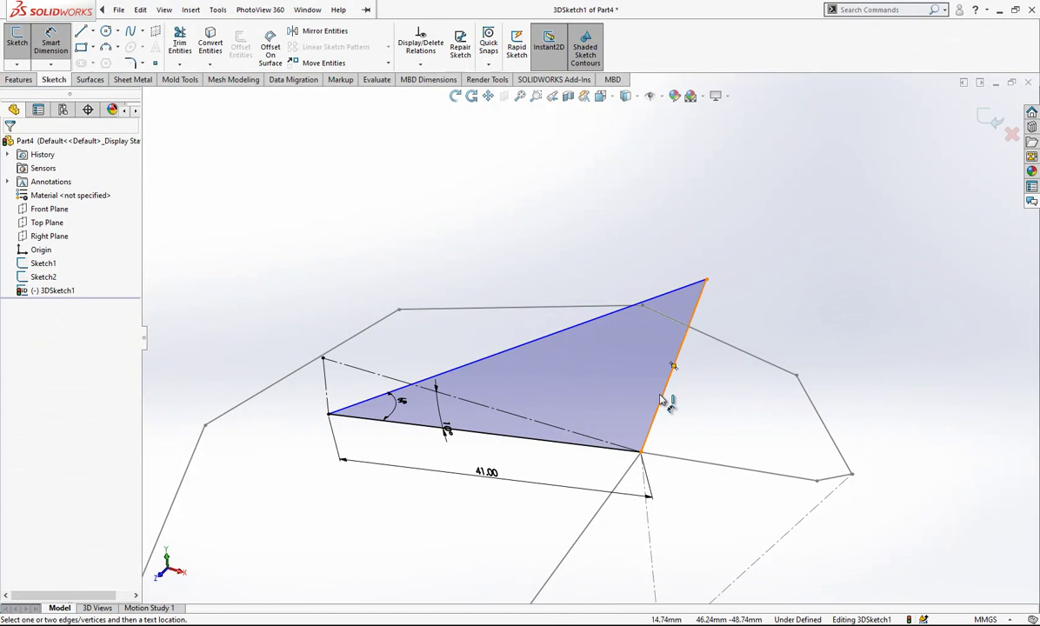
Draw a line in the YZ plane from the profile's peak along the Z axis, toward the triangle's free corner.
mouse_move(668, 409)
middle_mouse_down()
mouse_move(666, 371)
mouse_move(571, 360)
mouse_move(588, 374)
mouse_move(606, 364)
mouse_move(609, 384)
middle_mouse_up()
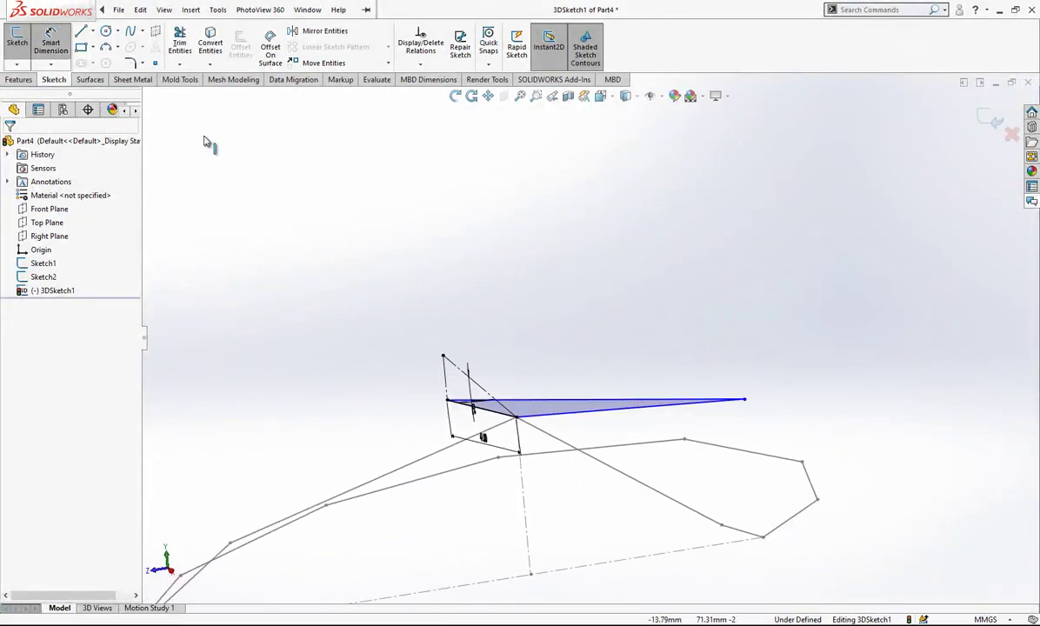
left_click(80, 32)
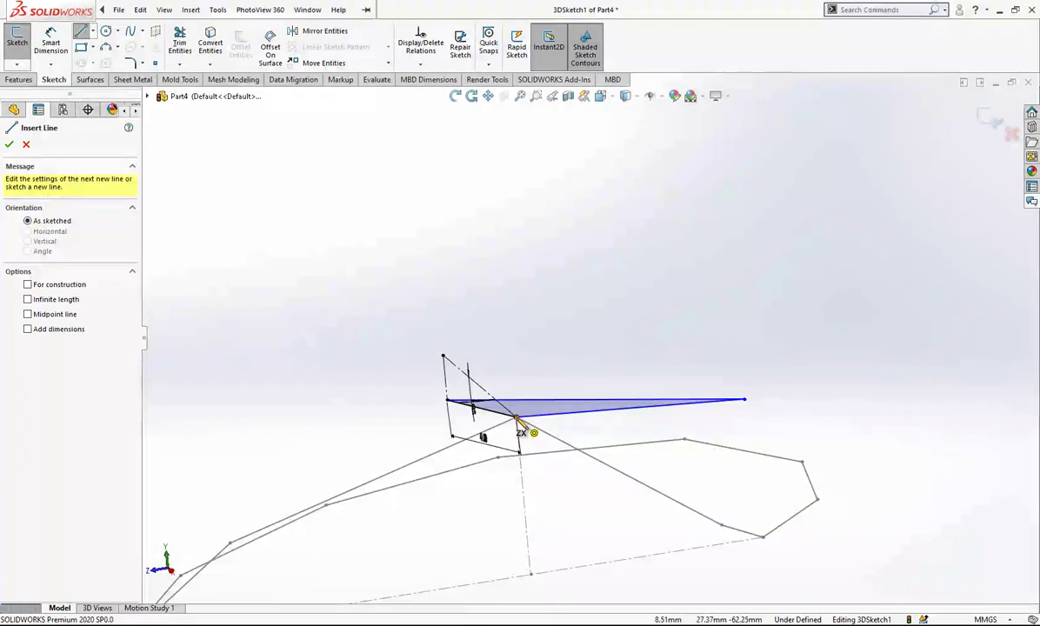
left_click(520, 424)
mouse_move(598, 423)
middle_mouse_down()
mouse_move(596, 406)
mouse_move(607, 422)
middle_mouse_up()
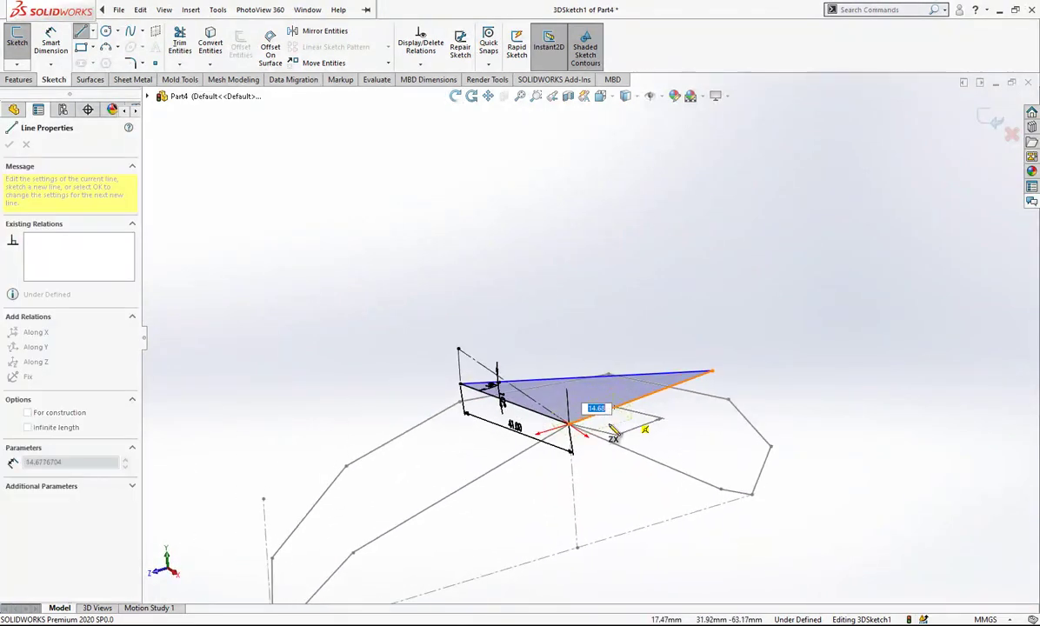
key("Tab")
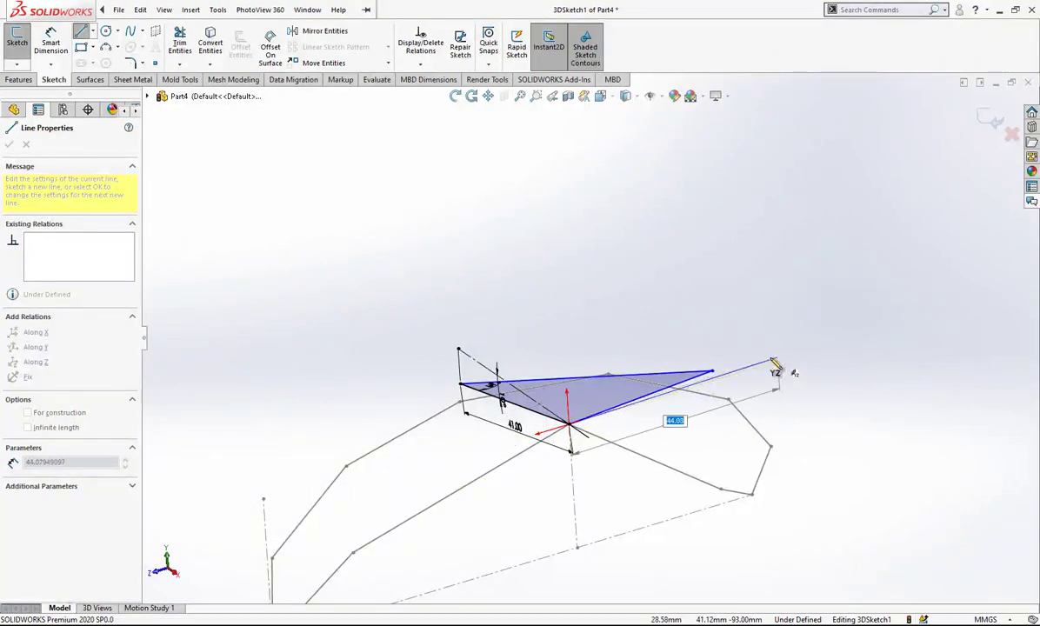
left_click(718, 381)
Continue the line chain along the X axis and finish with a line about 13 mm long to the triangle's free corner.
scroll(721, 371, "down", 5)
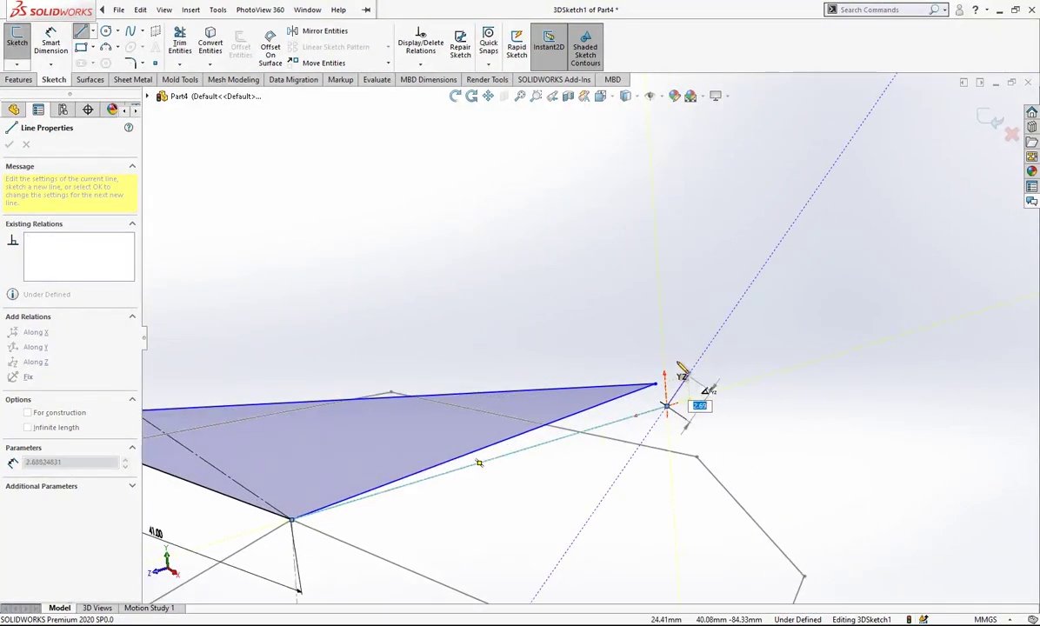
mouse_move(680, 372)
middle_mouse_down()
mouse_move(567, 349)
mouse_move(541, 383)
middle_mouse_up()
scroll(537, 396, "up", 5)
scroll(209, 356, "down", 1)
mouse_move(209, 356)
middle_mouse_down()
mouse_move(160, 388)
mouse_move(418, 430)
middle_mouse_up()
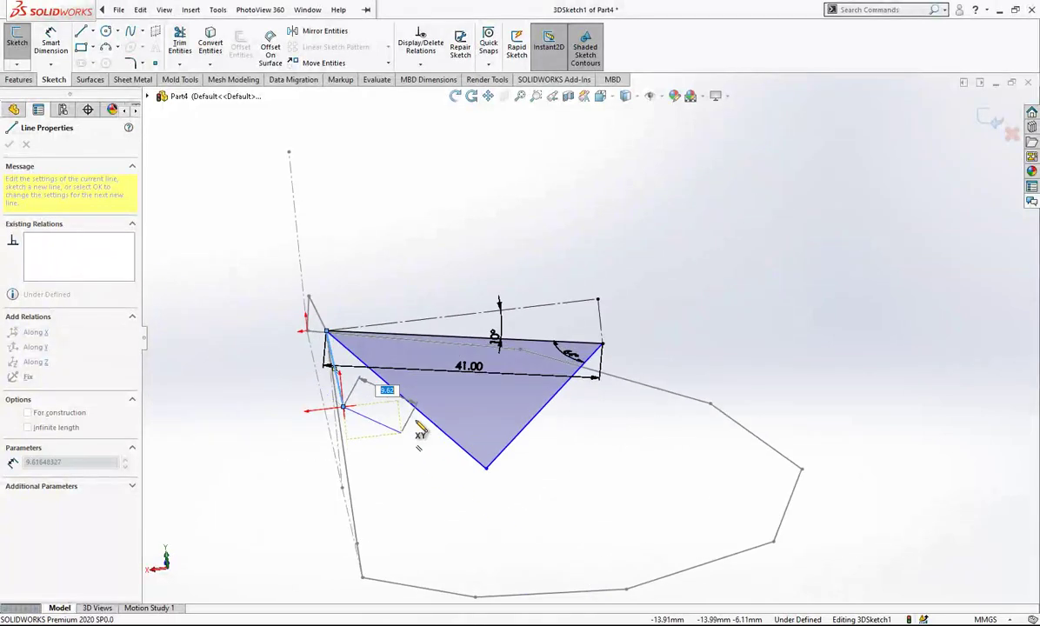
left_click(480, 392)
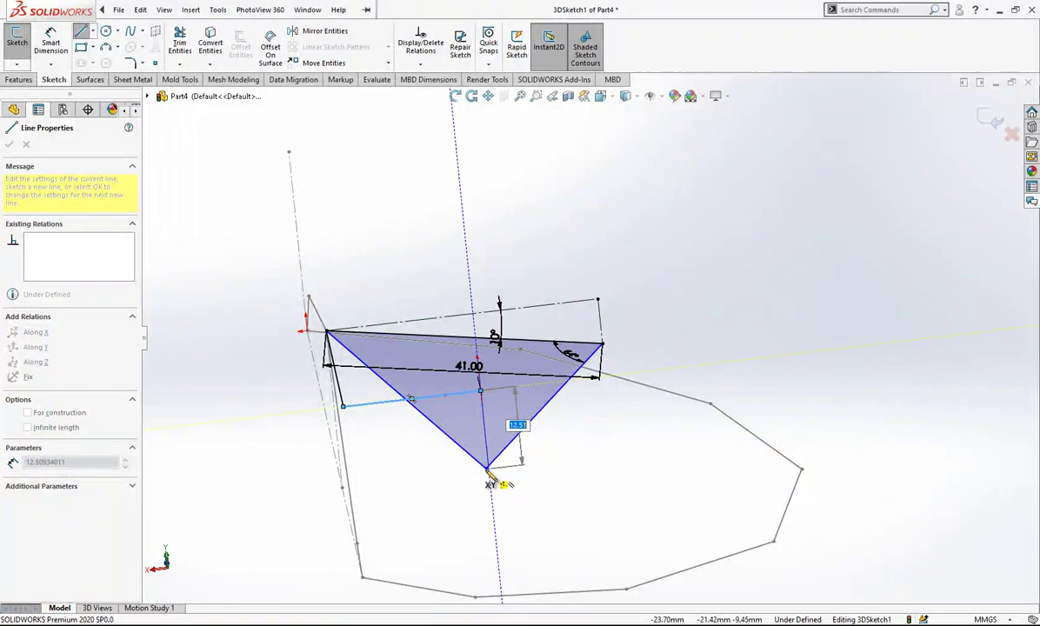
key("Escape")
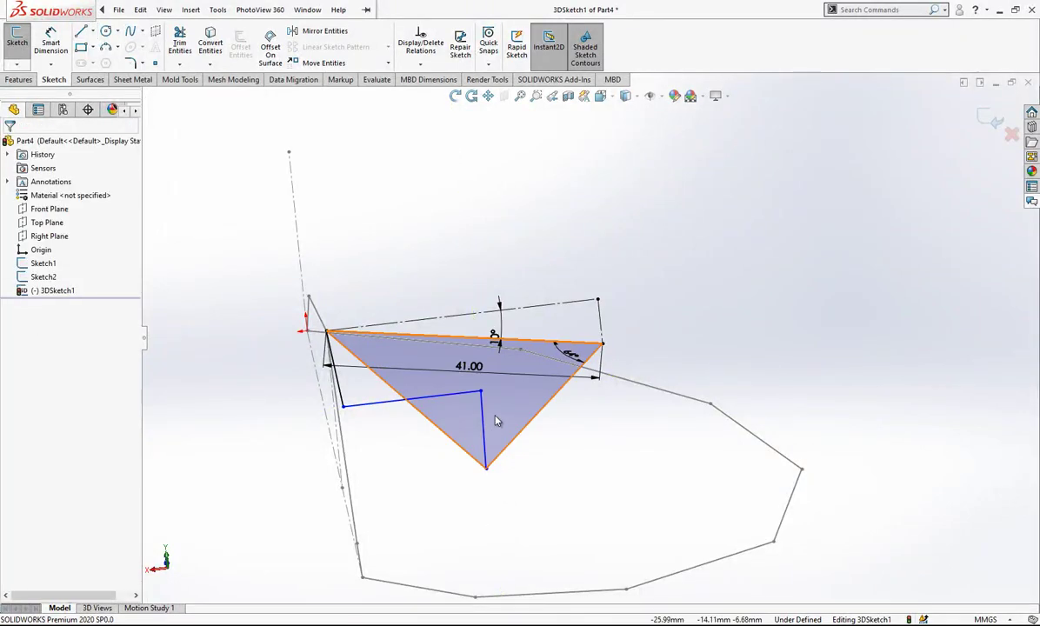
Convert the last chain line, which meets the triangle's free corner, to construction geometry.
mouse_move(462, 388)
middle_mouse_down()
mouse_move(569, 332)
mouse_move(550, 382)
mouse_move(603, 409)
mouse_move(594, 407)
middle_mouse_up()
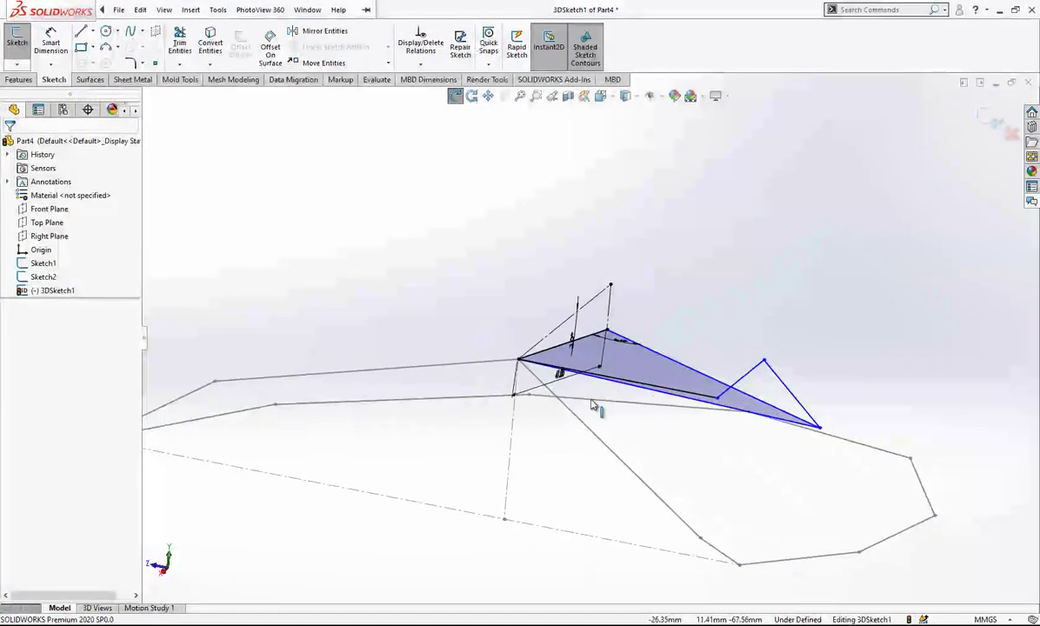
left_click(782, 381)
left_click(833, 345)
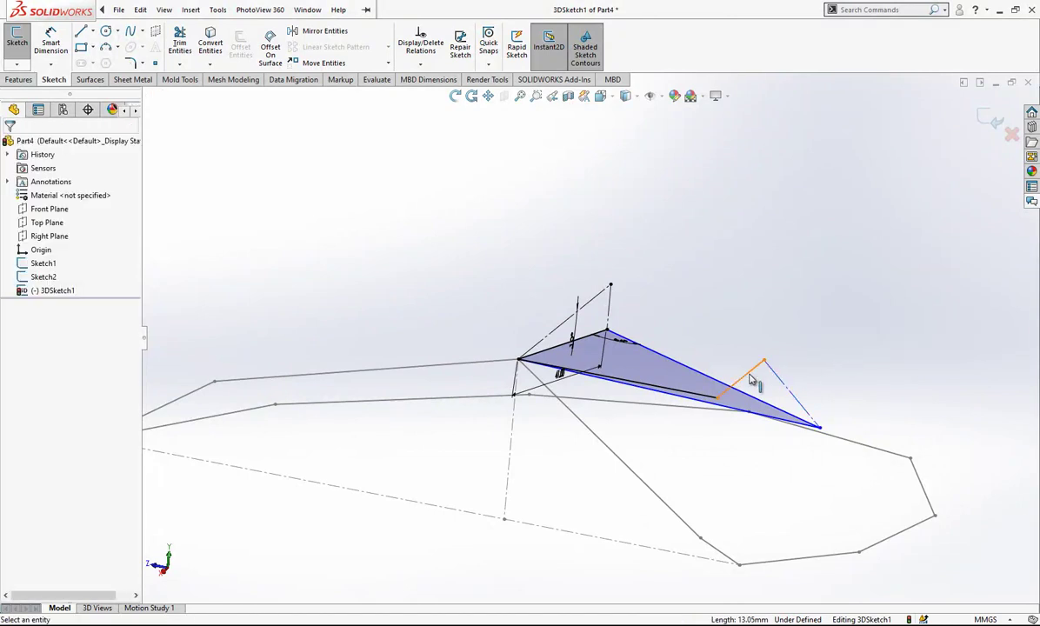
Convert the chain lines running along the X and Z axes from the profile's peak to construction geometry.
left_click(748, 375)
left_click(871, 337)
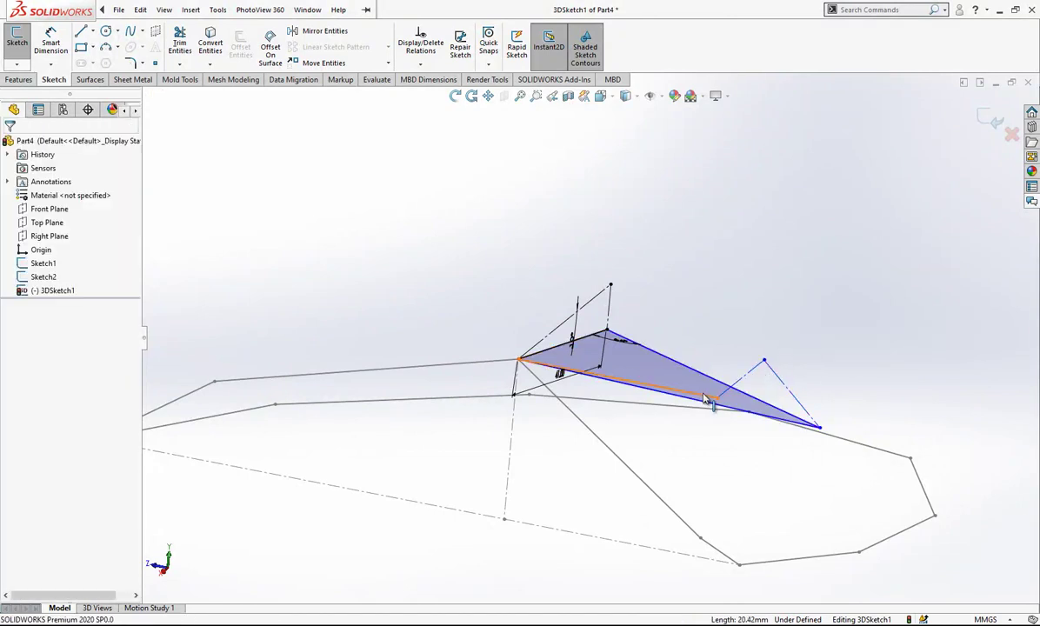
left_click(706, 397)
left_click(828, 360)
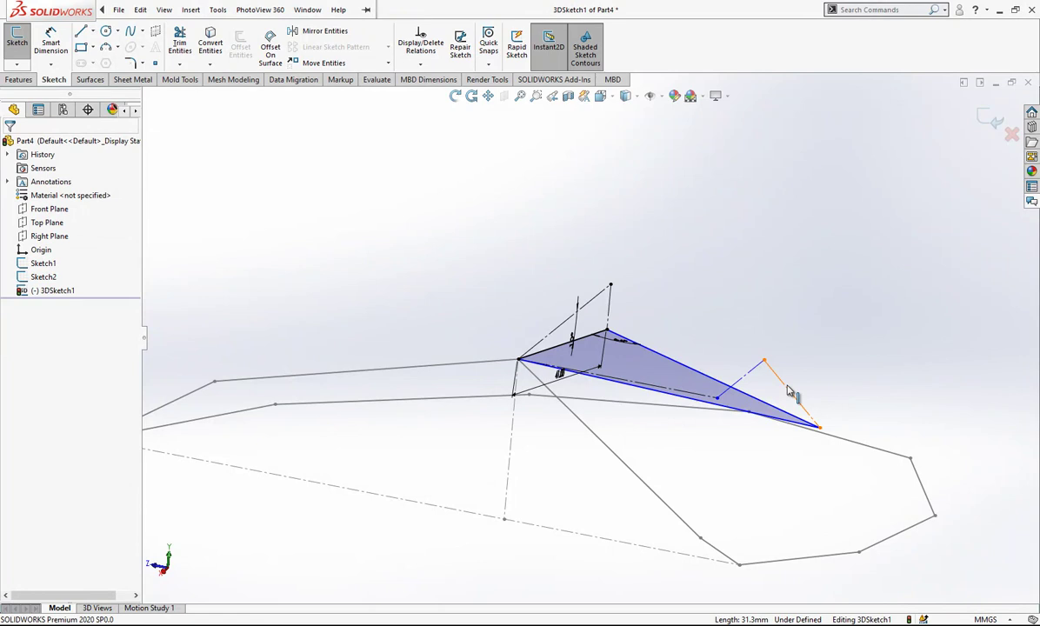
Constrain the last chain line, which meets the triangle's free corner, along the Y axis.
left_click(790, 391)
left_click(840, 334)
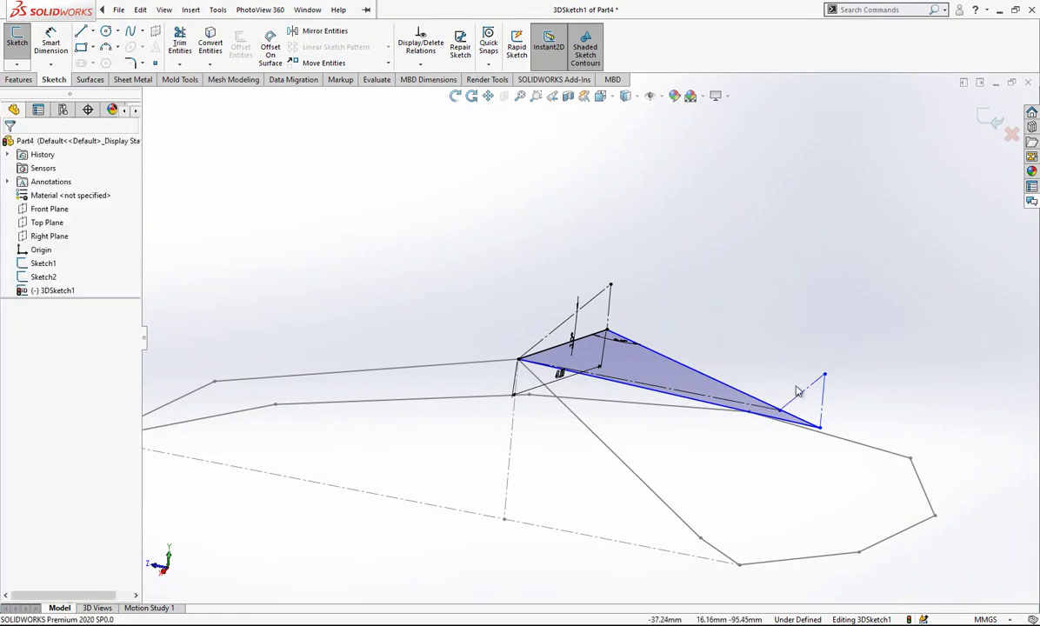
mouse_move(795, 391)
middle_mouse_down()
mouse_move(668, 378)
mouse_move(699, 436)
mouse_move(792, 394)
mouse_move(765, 374)
mouse_move(775, 362)
middle_mouse_up()
left_click(773, 332)
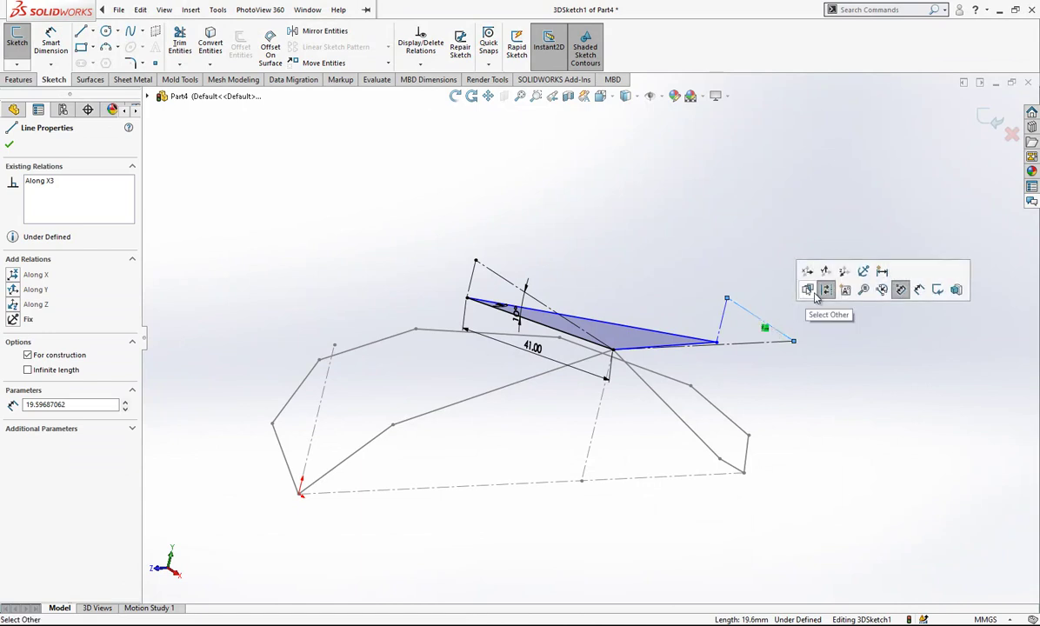
mouse_move(807, 308)
middle_mouse_down()
mouse_move(609, 413)
mouse_move(554, 427)
middle_mouse_up()
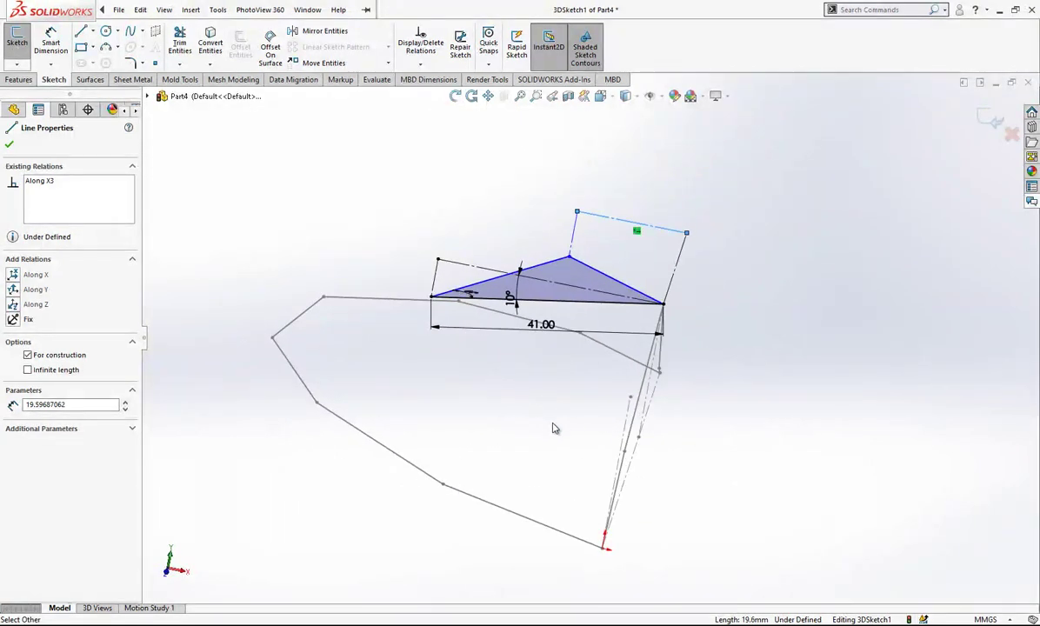
middle_click_drag(294, 519, 594, 293)
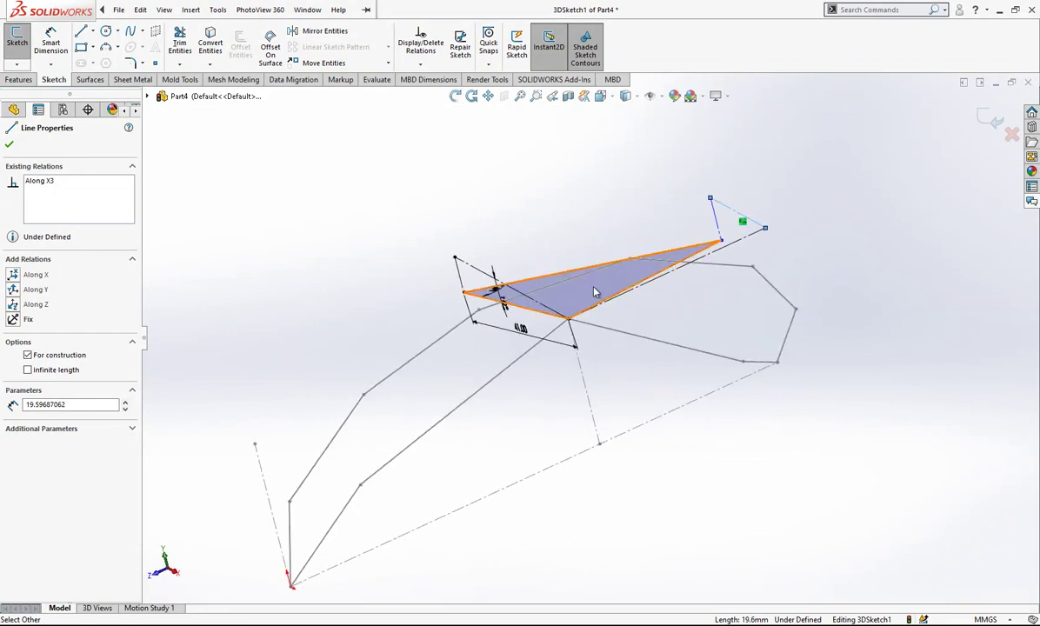
left_click(720, 187)
Dimension the construction line running along Z from the profile's peak to 34 mm.
middle_click_drag(734, 244, 759, 250)
scroll(714, 202, "down", 1)
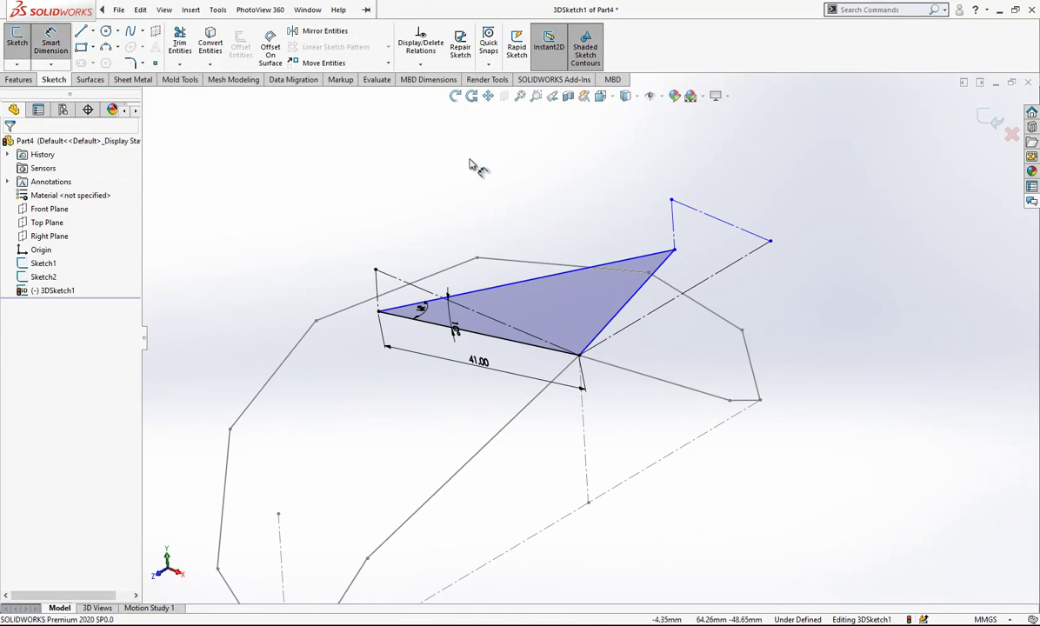
left_click(676, 304)
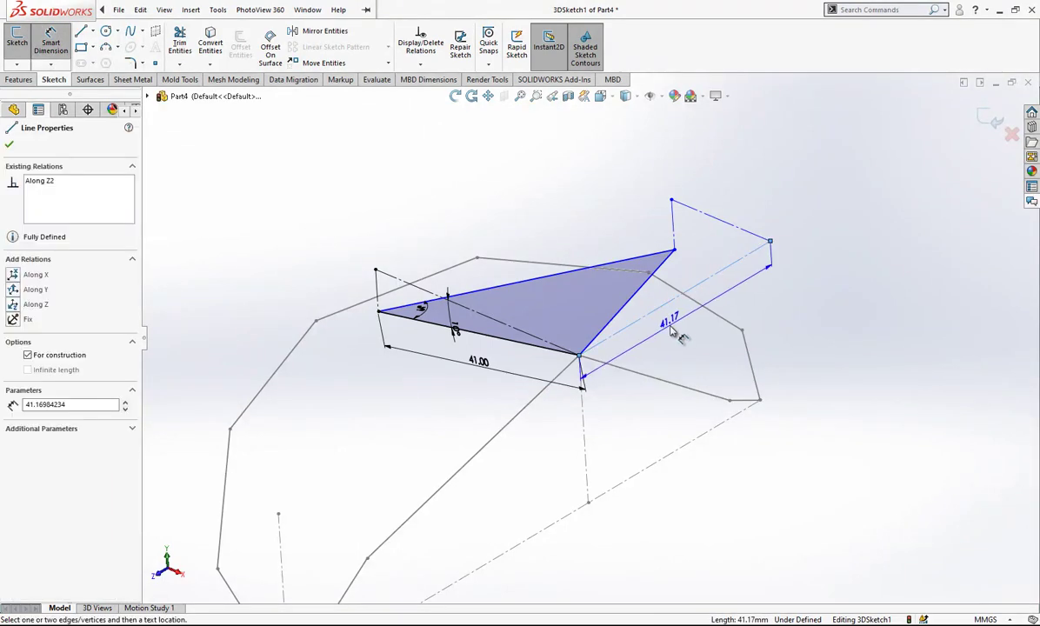
left_click(770, 287)
type("34")
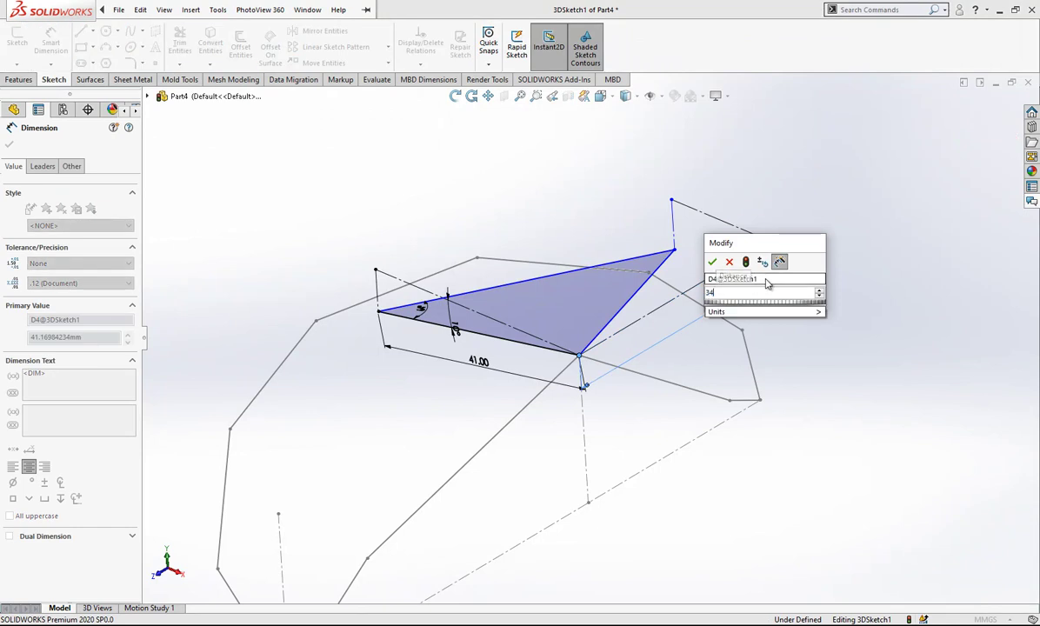
key("Return")
Dimension the vertical construction line above the triangle's free corner to 6 mm.
mouse_move(769, 287)
middle_mouse_down()
mouse_move(780, 264)
mouse_move(780, 302)
mouse_move(866, 299)
mouse_move(270, 337)
middle_mouse_up()
scroll(268, 332, "down", 1)
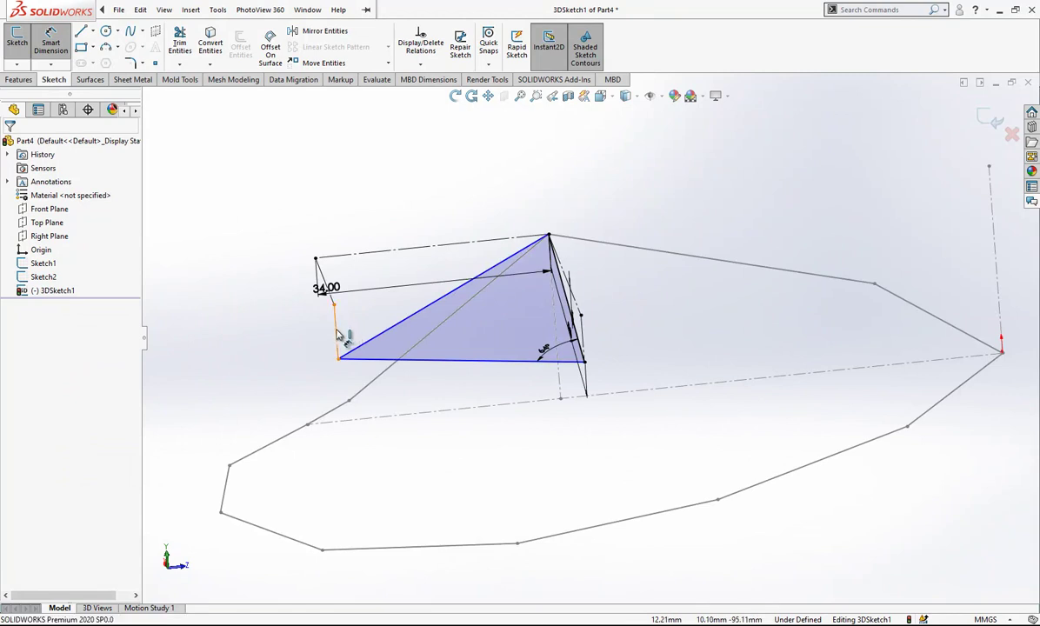
left_click(338, 335)
left_click(356, 348)
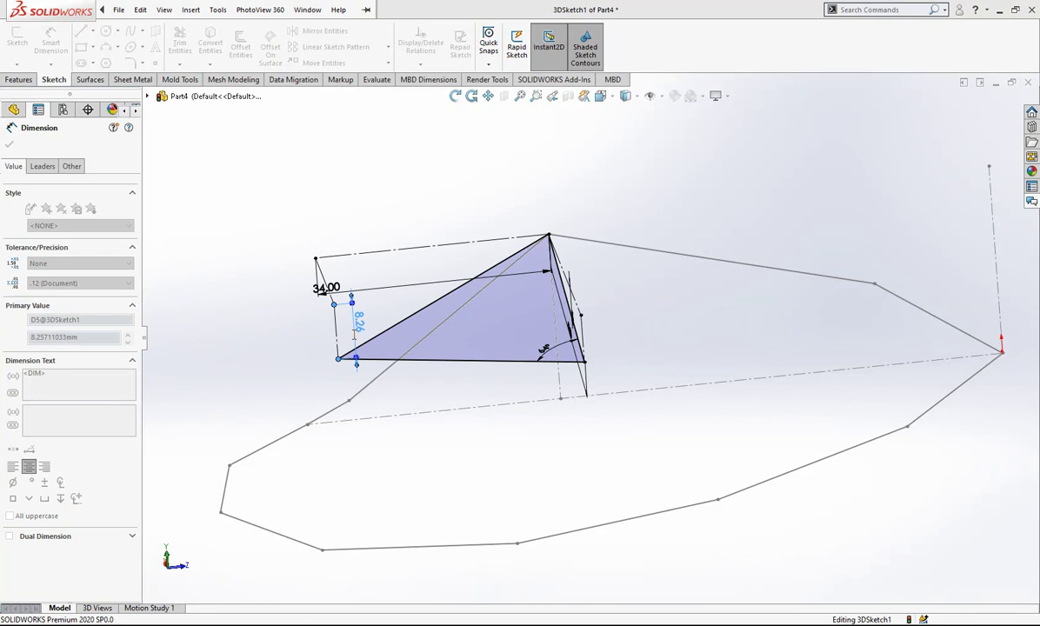
type("6")
key("Return")
left_click(374, 235)
Set the length of the vertical construction line at the free corner to 7 mm and exit the 3D sketch.
mouse_move(541, 295)
middle_mouse_down()
mouse_move(578, 278)
mouse_move(678, 266)
mouse_move(700, 278)
mouse_move(708, 364)
mouse_move(671, 357)
middle_mouse_up()
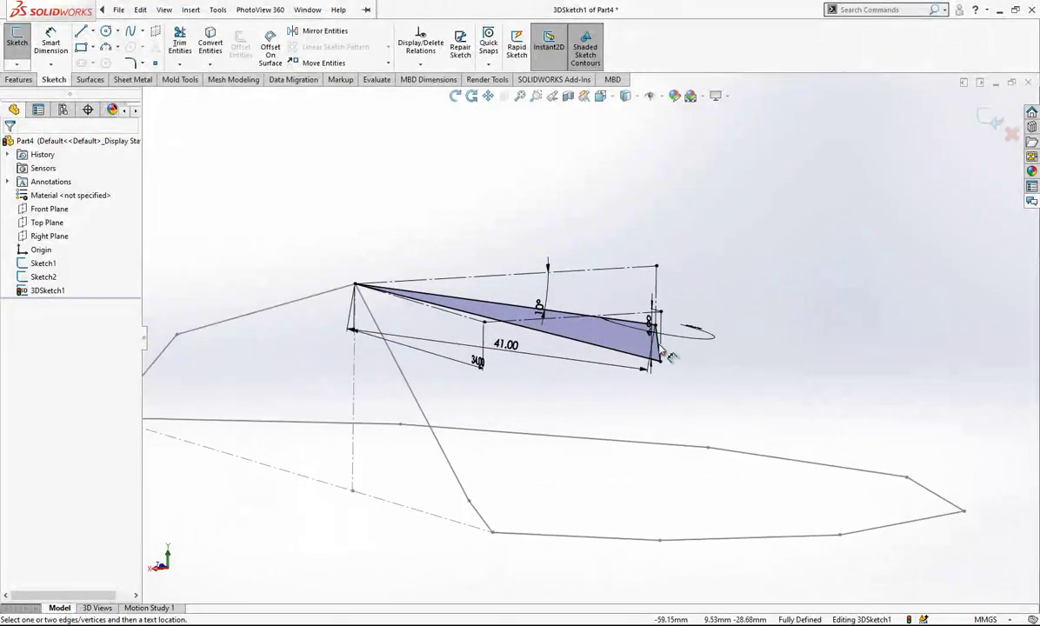
left_click(653, 328)
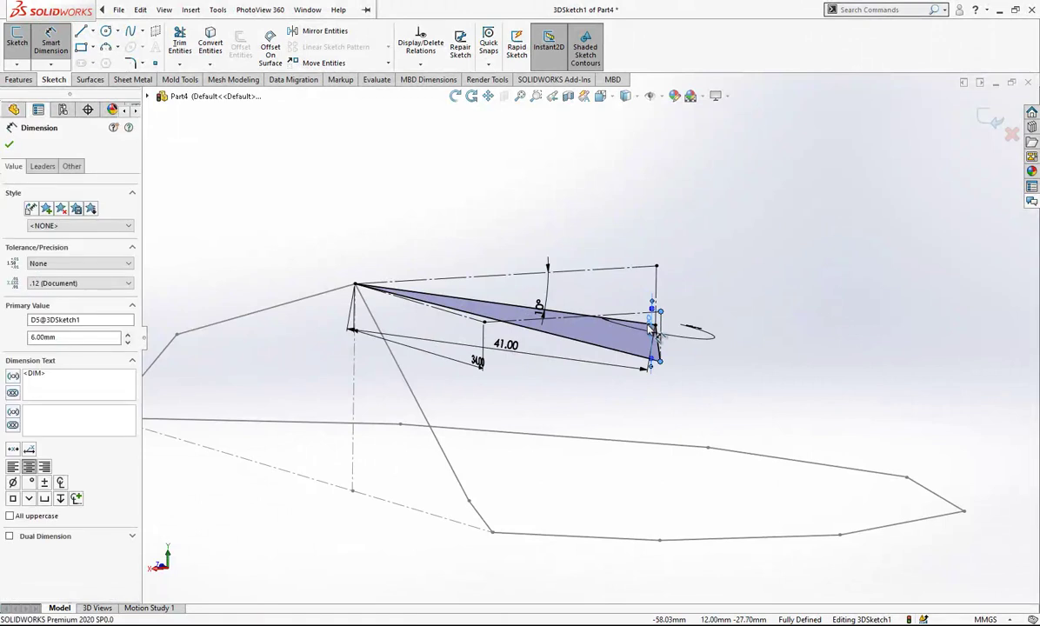
double_click(652, 328)
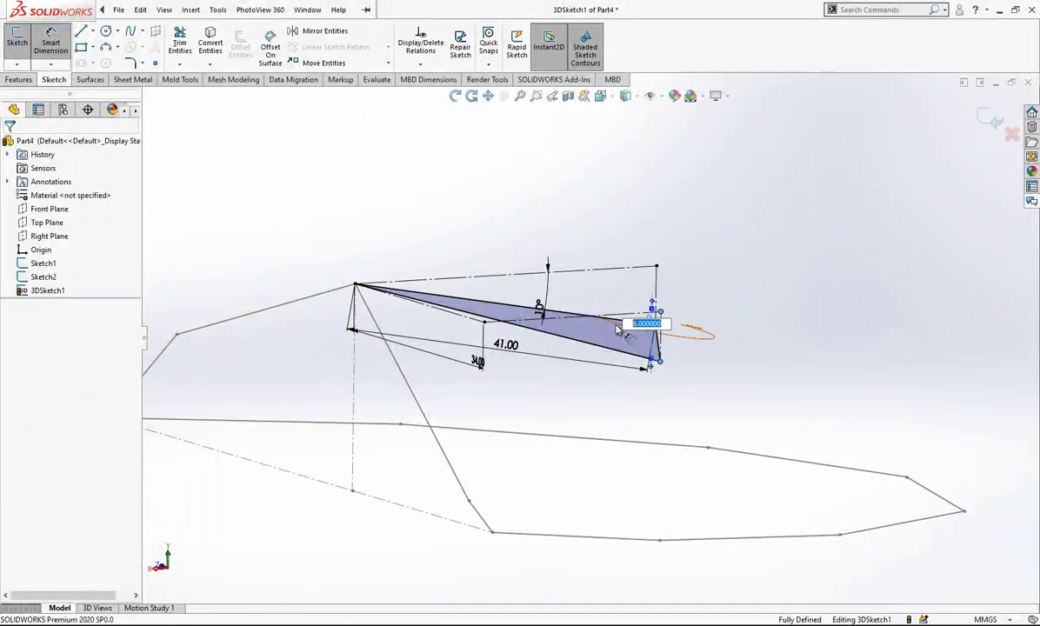
key("Return")
scroll(663, 252, "up", 2)
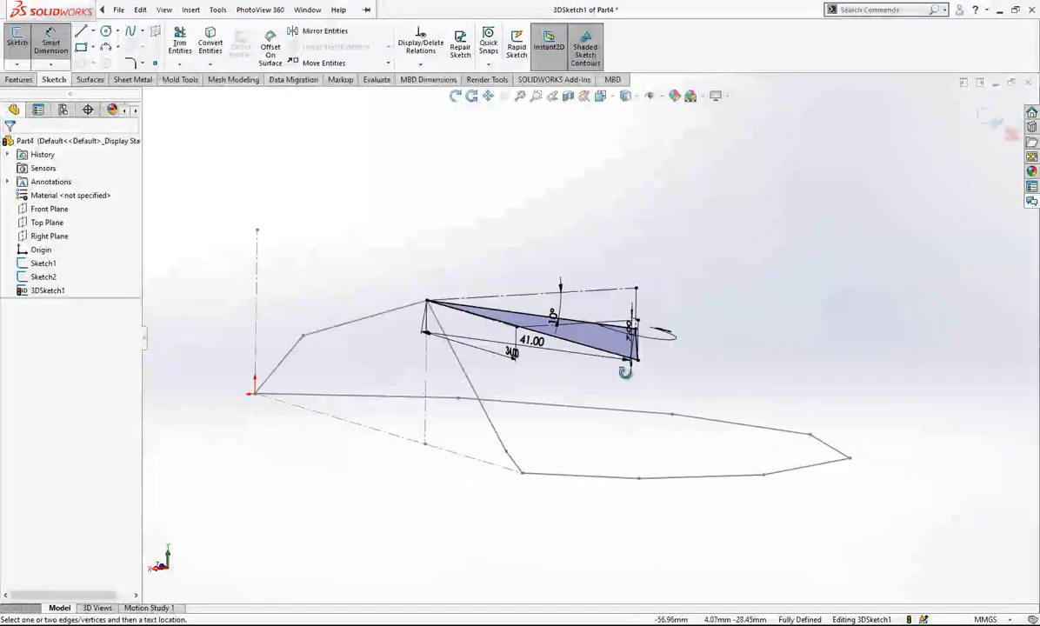
mouse_move(624, 372)
middle_mouse_down()
mouse_move(492, 394)
mouse_move(523, 388)
middle_mouse_up()
left_click(998, 121)
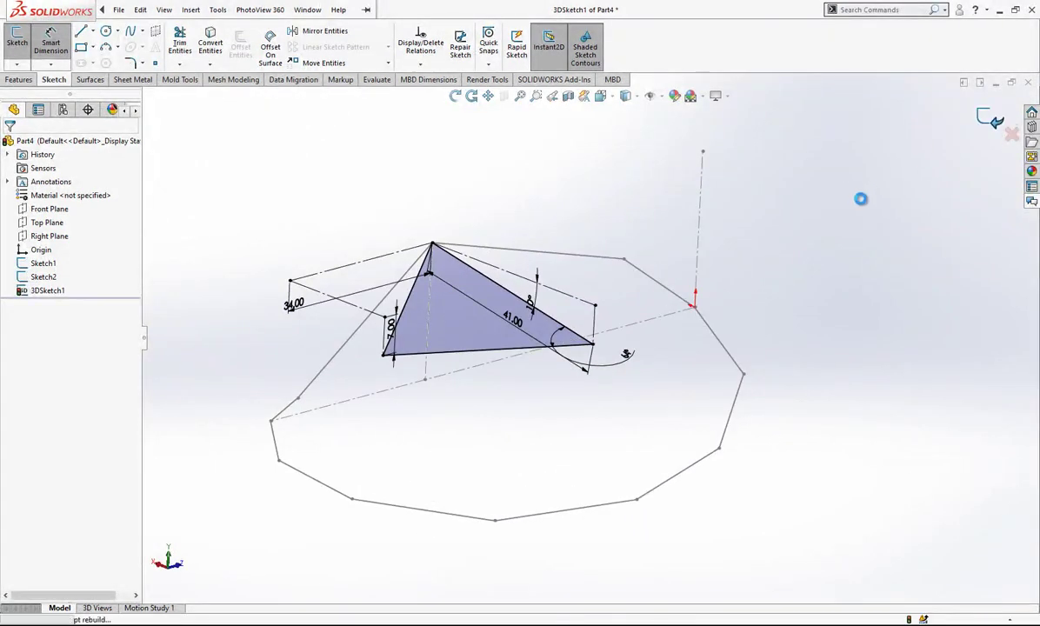
mouse_move(824, 260)
middle_mouse_down()
mouse_move(529, 332)
mouse_move(426, 267)
mouse_move(409, 325)
mouse_move(354, 323)
mouse_move(344, 297)
mouse_move(310, 326)
mouse_move(355, 348)
mouse_move(666, 283)
mouse_move(762, 316)
mouse_move(687, 325)
mouse_move(778, 385)
middle_mouse_up()
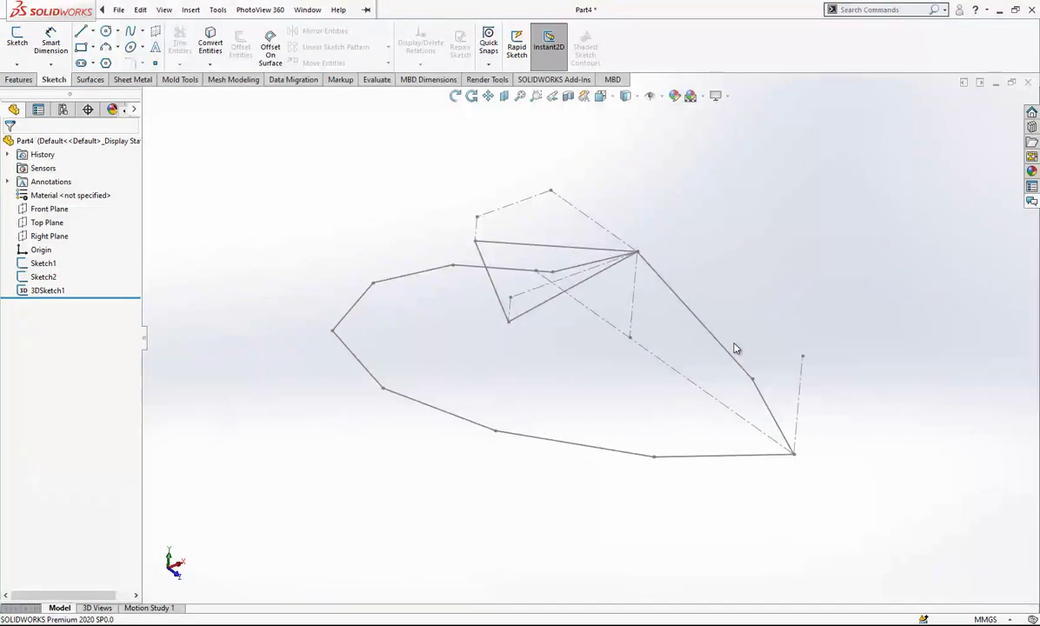
Start a lofted surface with the side profile's short segment at the heart's tip as an open-group first profile.
left_click(90, 80)
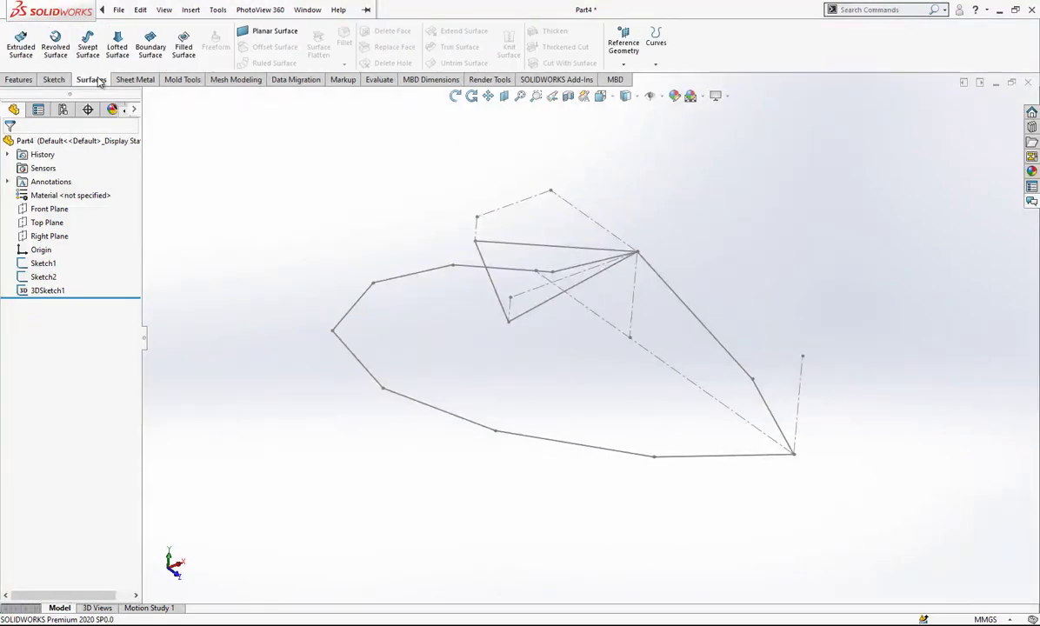
left_click(117, 47)
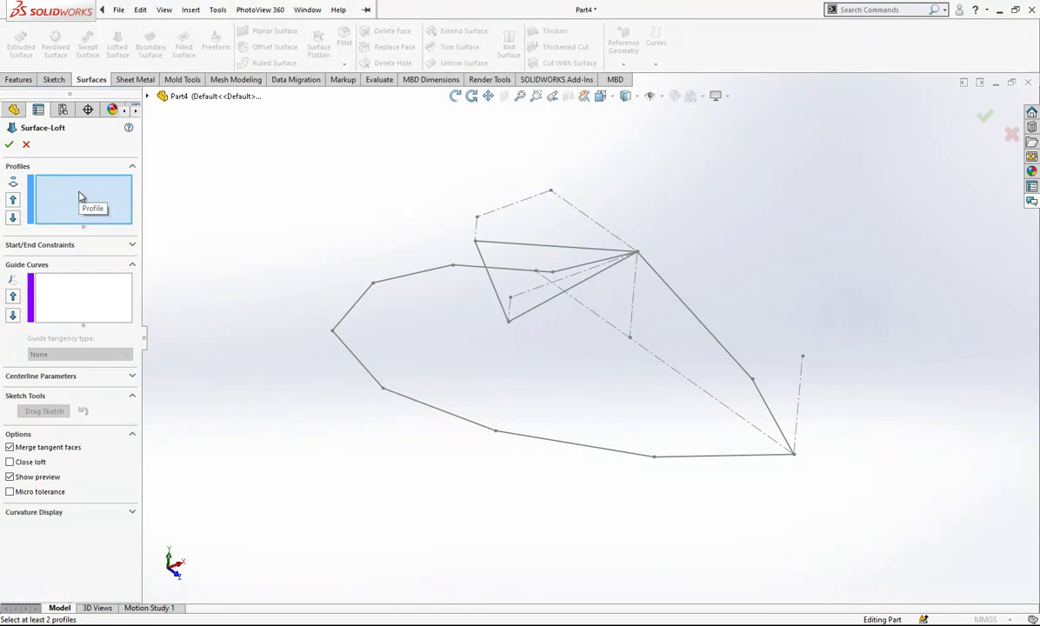
right_click(79, 196)
left_click(65, 190)
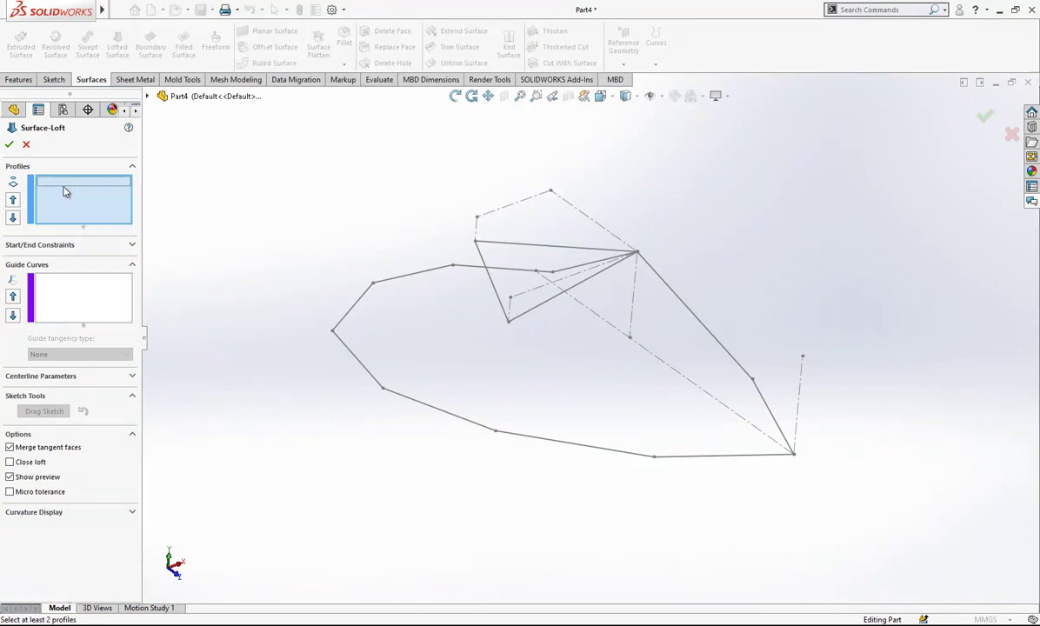
right_click(63, 192)
left_click(113, 209)
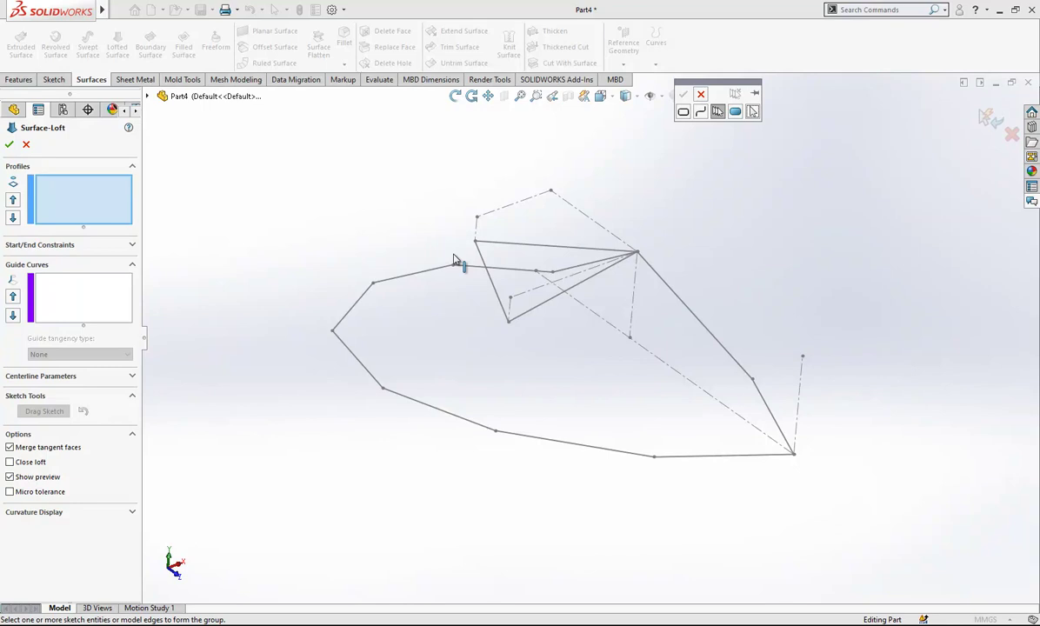
left_click(762, 398)
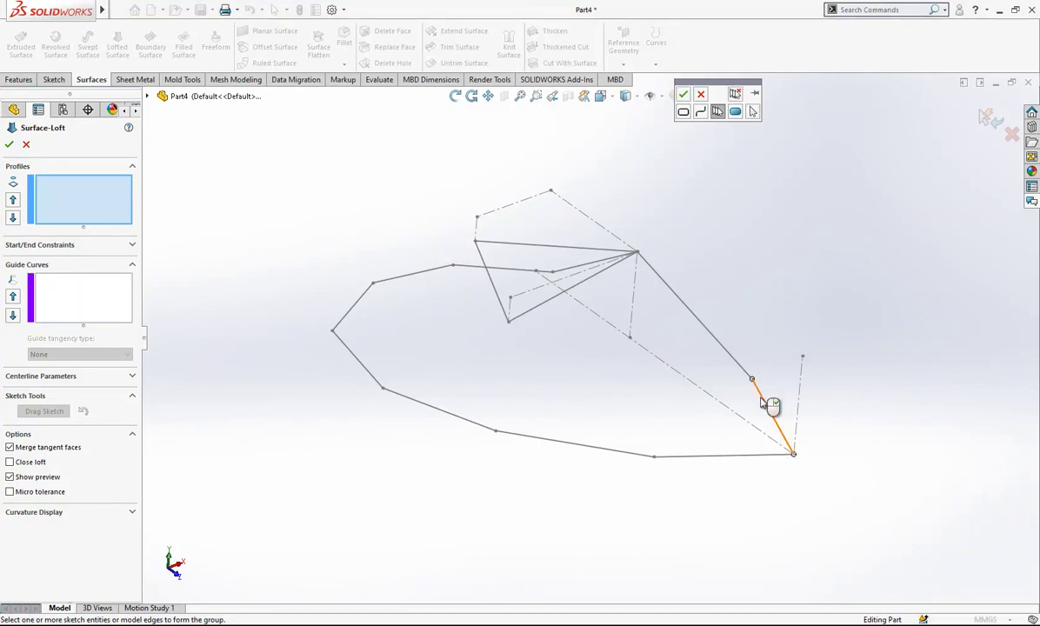
left_click(683, 94)
Add the half-heart outline segment adjoining the tip as the second profile and create the lofted surface.
right_click(90, 194)
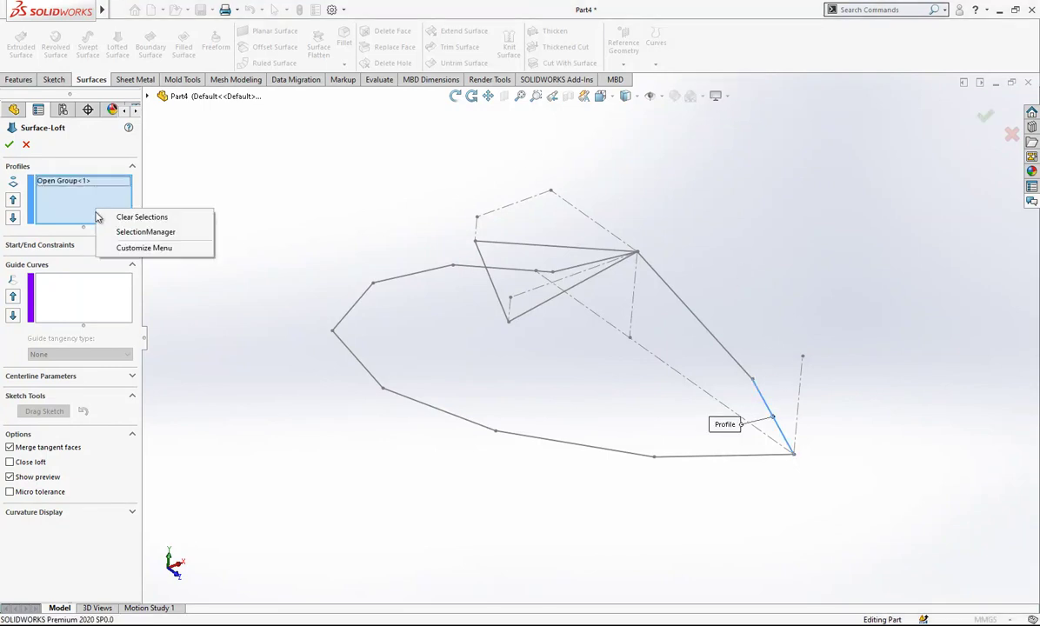
left_click(114, 232)
left_click(686, 457)
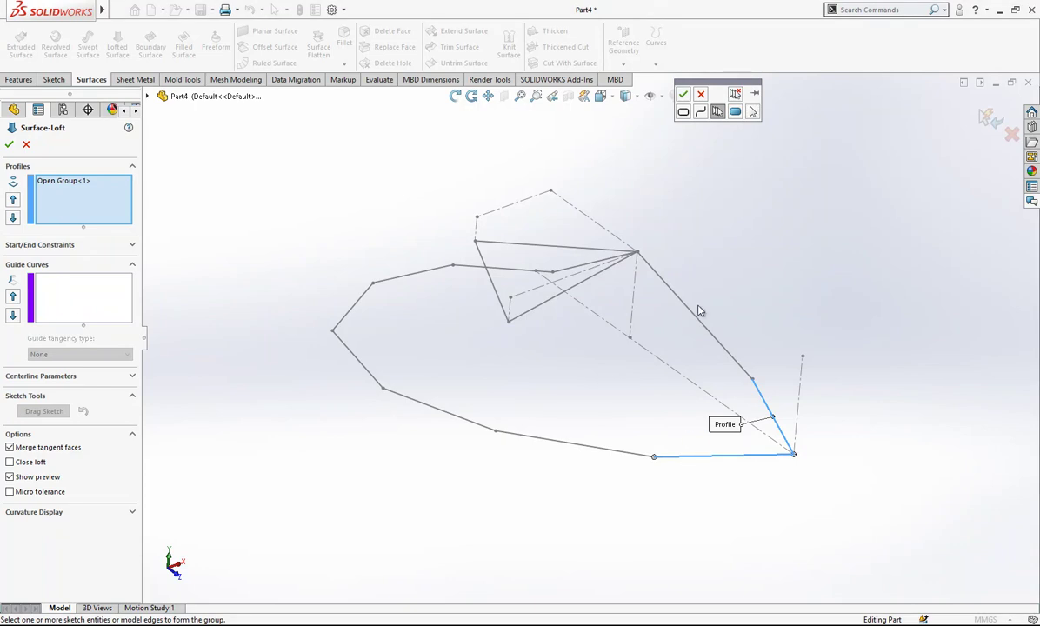
left_click(683, 94)
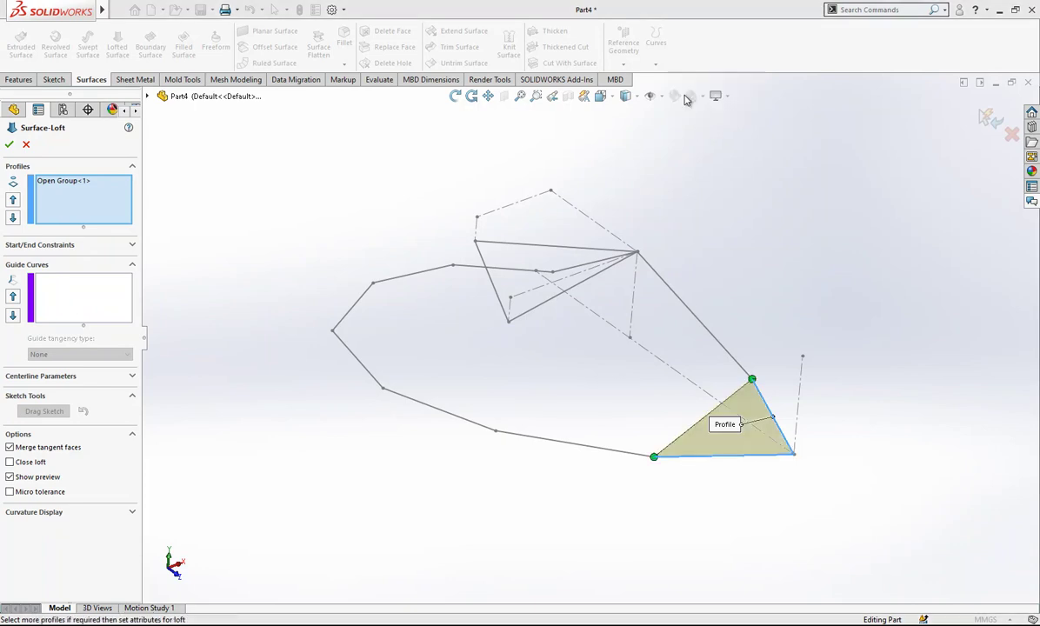
left_click(9, 145)
Show Sketch1 and Sketch2, the sketches absorbed by the new tip loft, in the model.
left_click(8, 291)
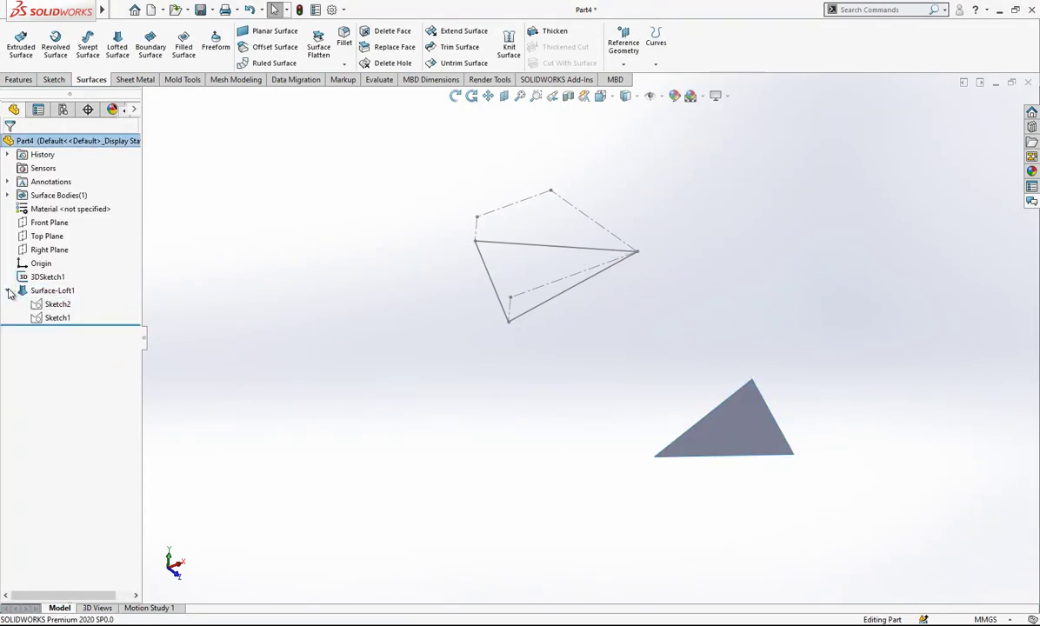
left_click(65, 318)
right_click(75, 316)
left_click(221, 243)
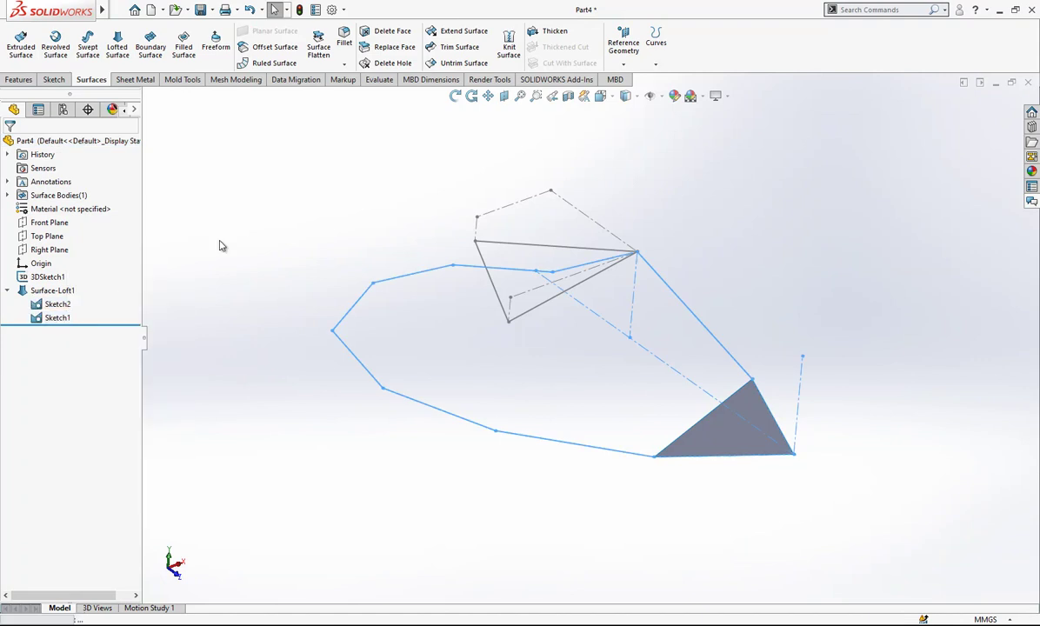
left_click(745, 294)
Start another lofted surface with the 3D triangle edge from the profile's peak to the free corner as first profile.
mouse_move(745, 294)
middle_mouse_down()
mouse_move(679, 266)
mouse_move(741, 288)
mouse_move(732, 272)
mouse_move(721, 327)
mouse_move(522, 286)
middle_mouse_up()
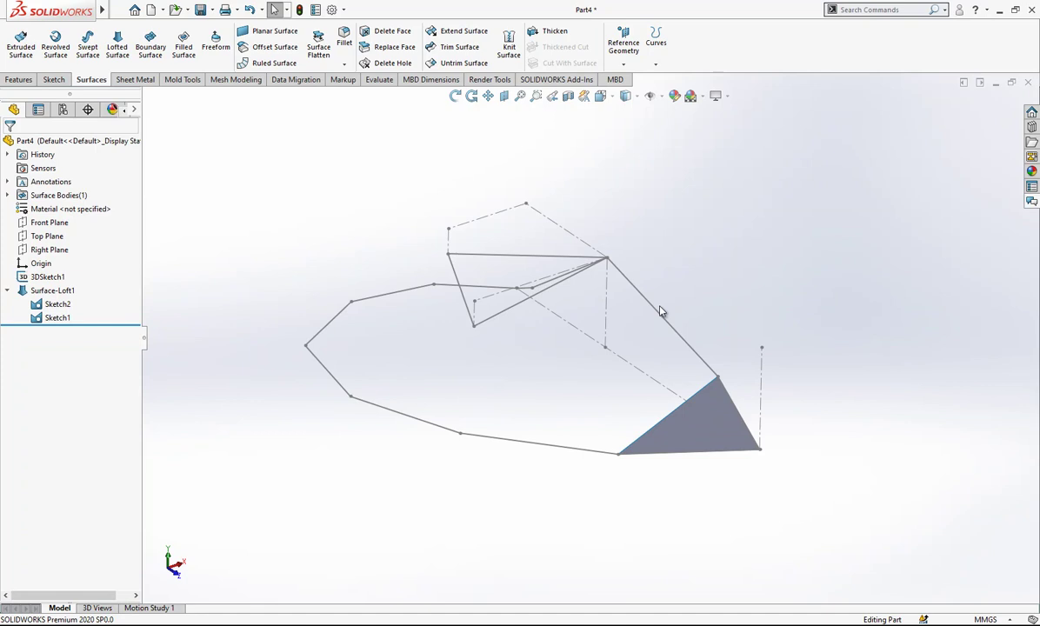
scroll(661, 313, "up", 1)
scroll(691, 340, "down", 1)
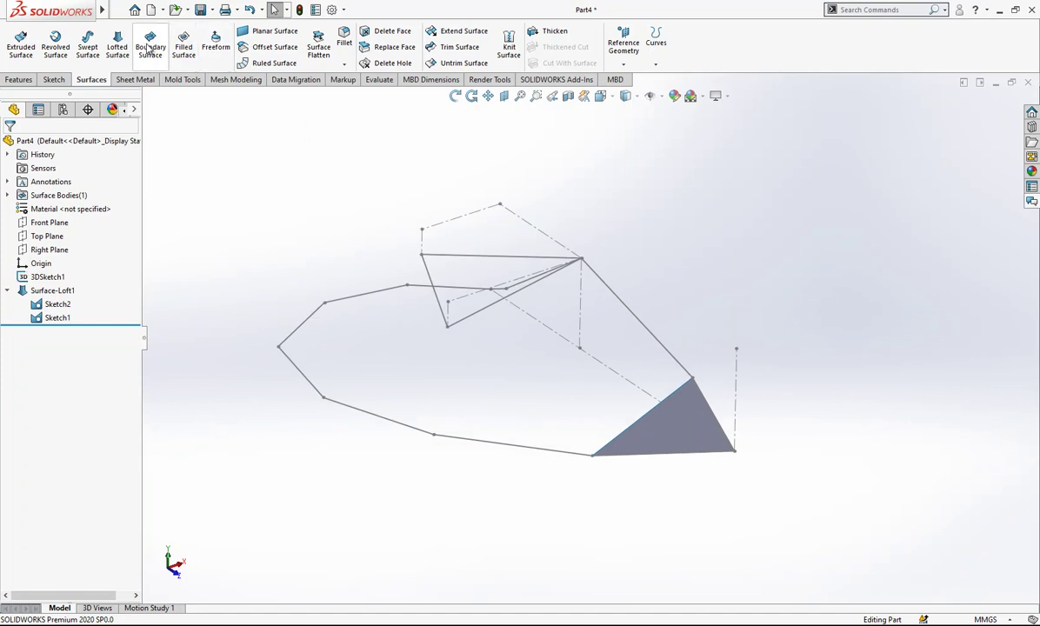
left_click(117, 45)
right_click(135, 199)
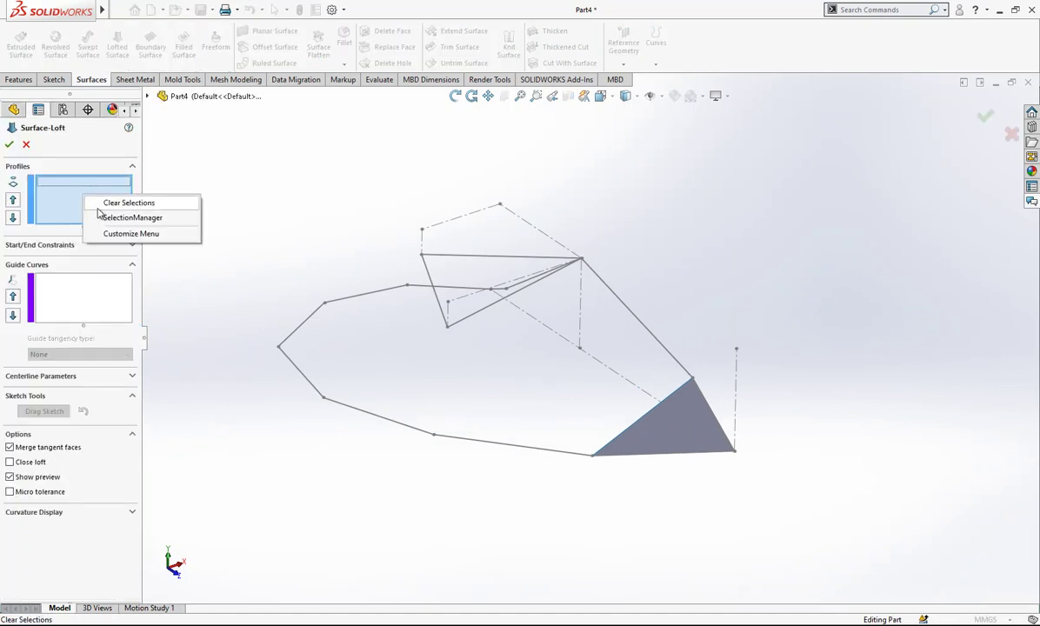
left_click(174, 217)
left_click(461, 255)
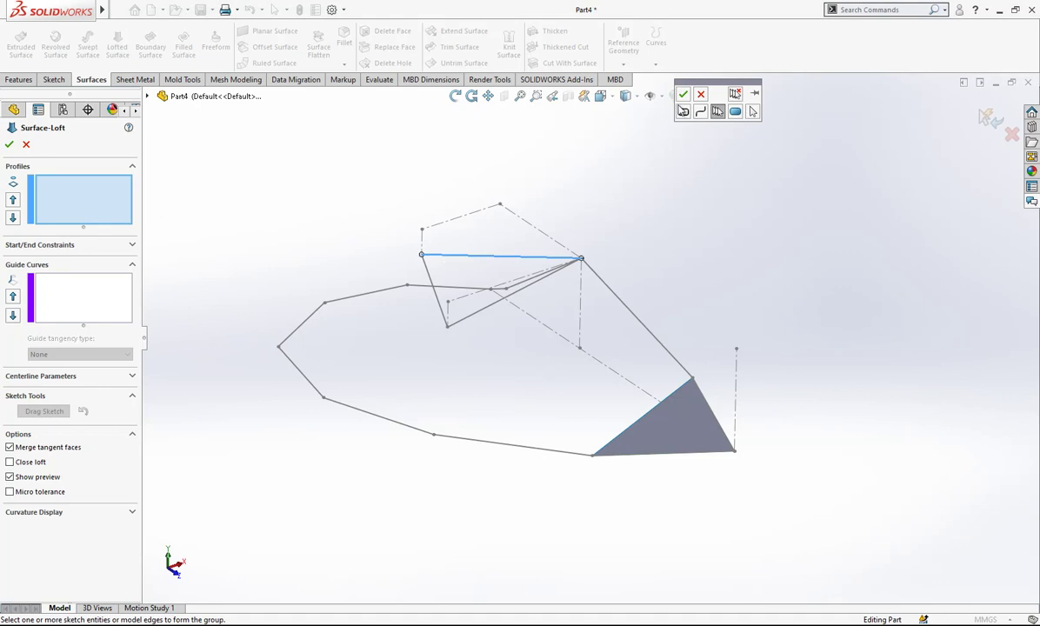
left_click(683, 95)
Add the triangle's 41 mm edge as the second profile and create the triangular lofted surface.
right_click(132, 214)
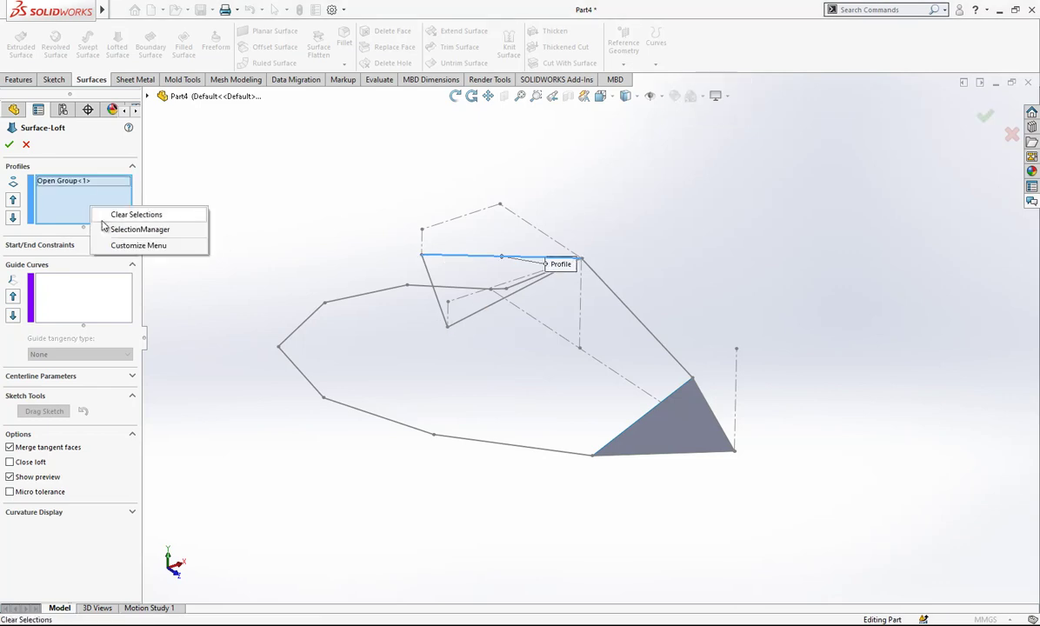
left_click(134, 228)
left_click(507, 297)
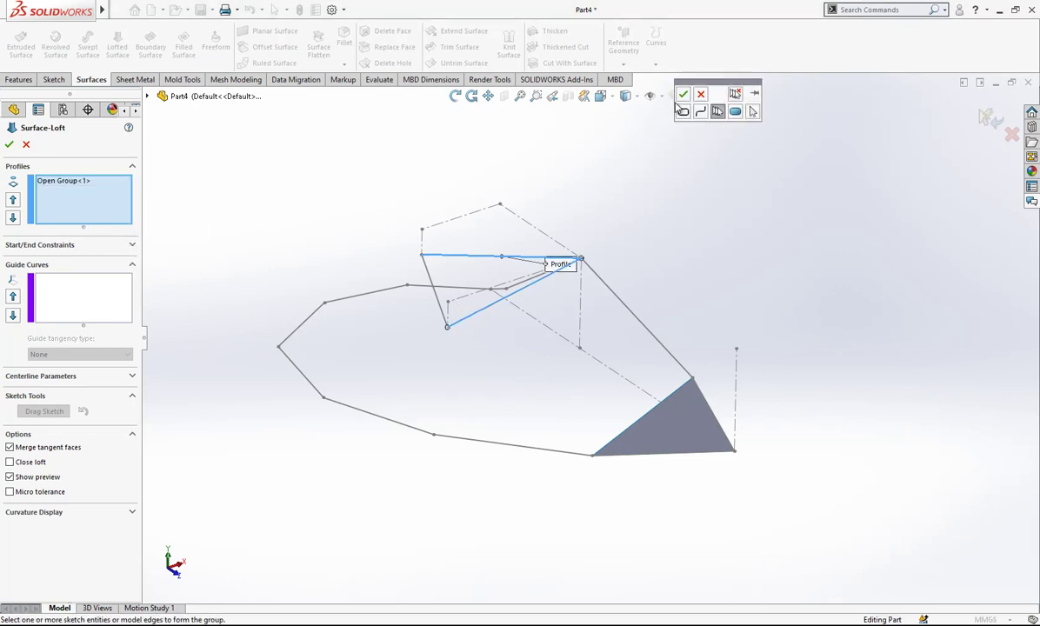
left_click(683, 94)
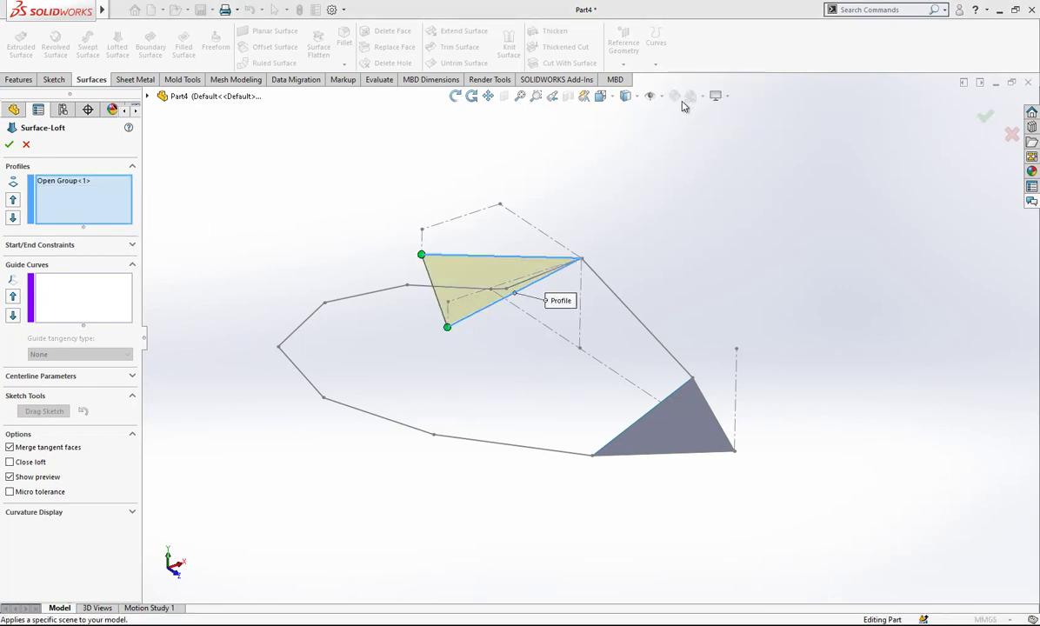
left_click(11, 145)
middle_click_drag(562, 285, 651, 297)
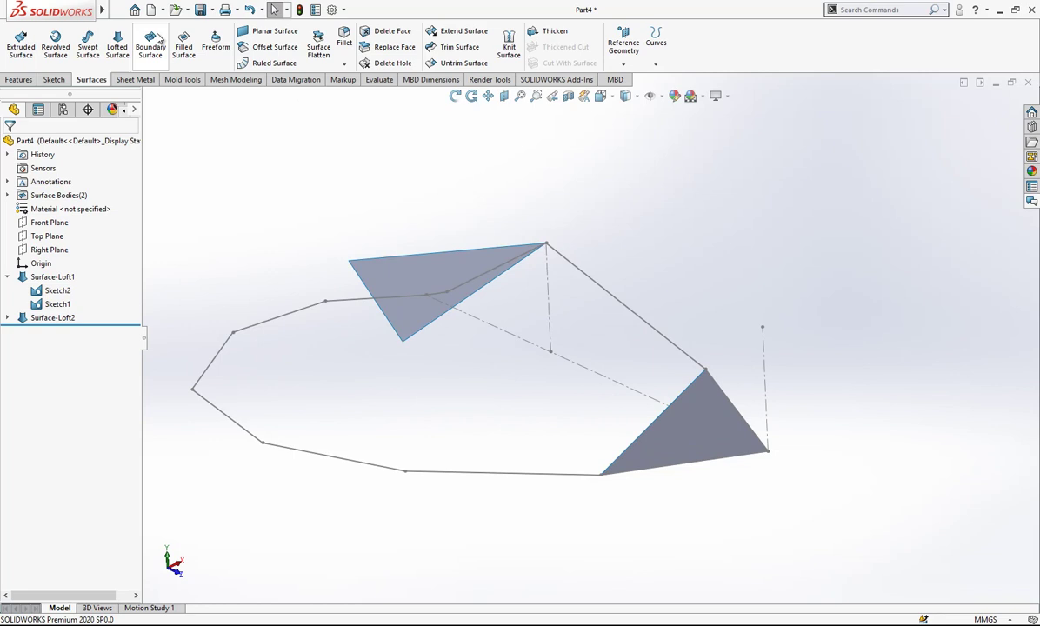
Start another lofted surface with the 3D triangle's edge from the side profile's peak to the shared inner corner as first profile.
left_click(117, 44)
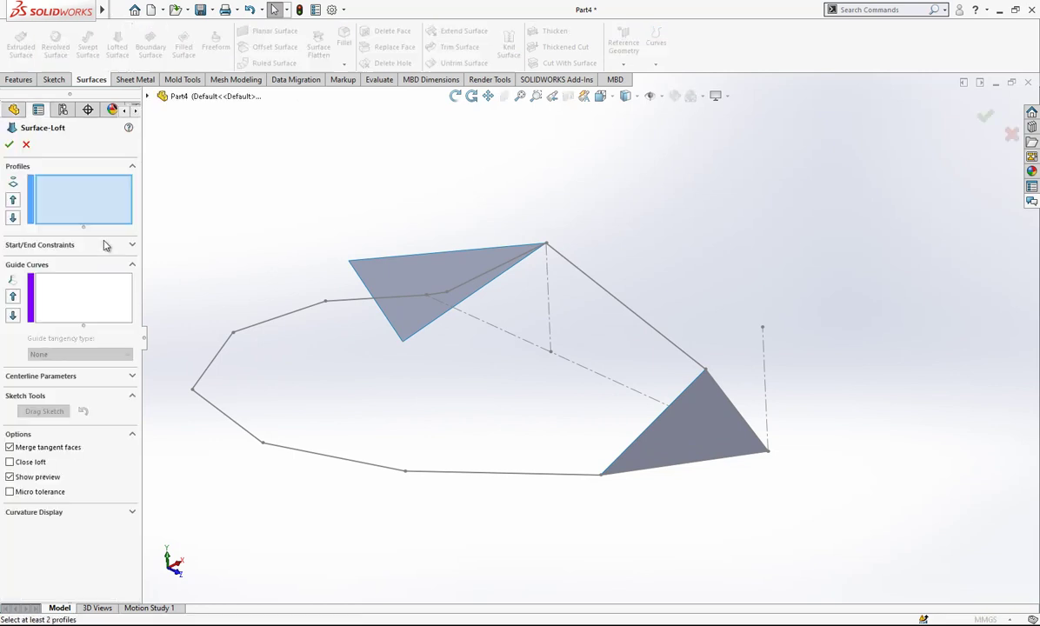
right_click(81, 203)
left_click(73, 222)
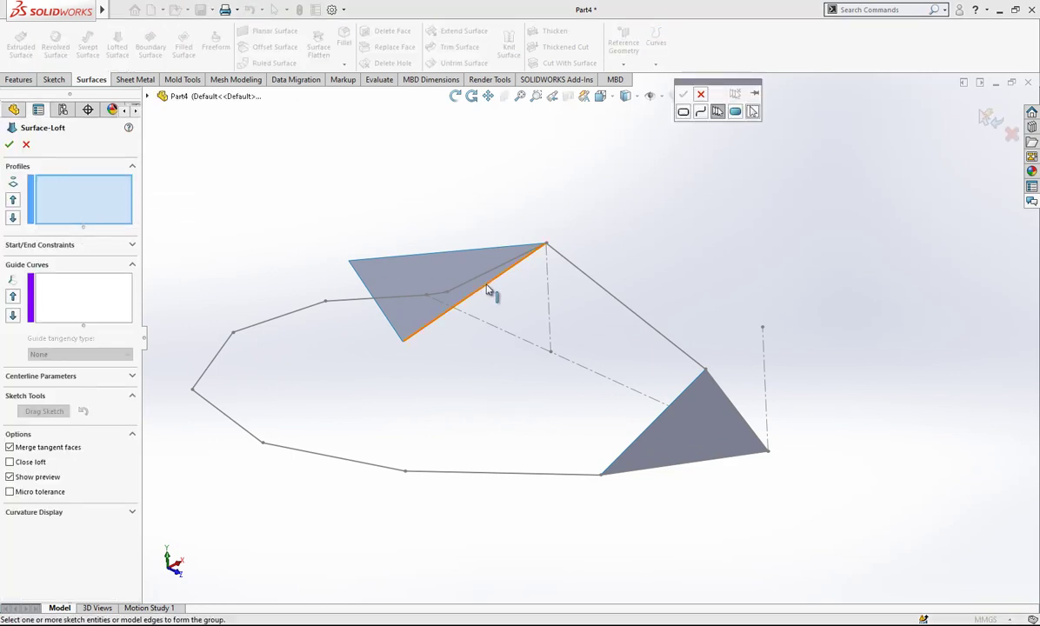
left_click(488, 292)
left_click(684, 95)
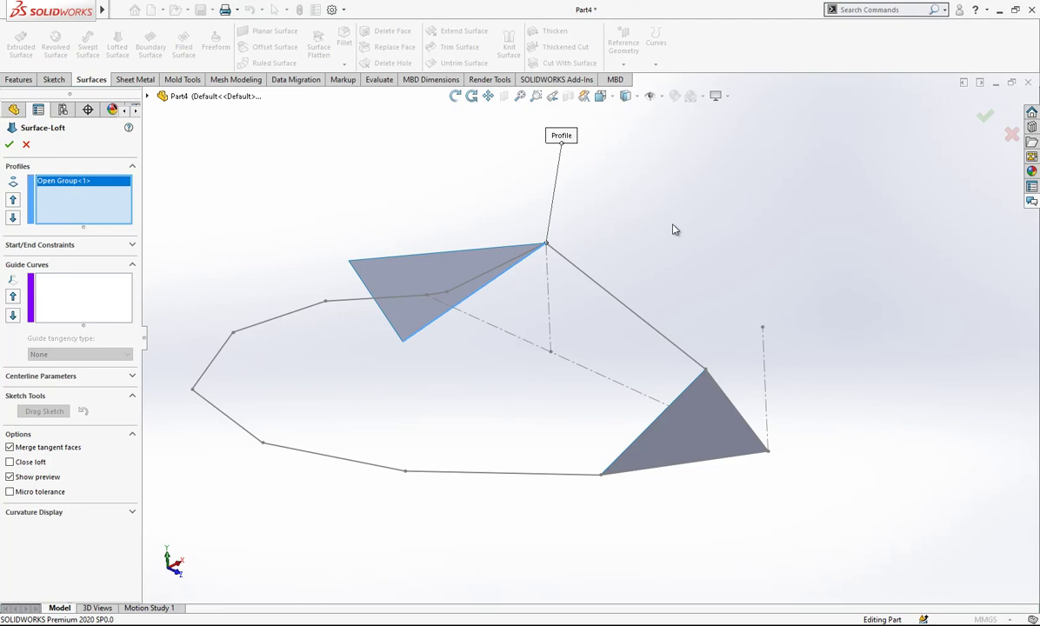
Add the side profile segment from peak to tip facet as second profile, align the connectors at the far ends and create the loft.
right_click(99, 205)
left_click(178, 223)
left_click(665, 338)
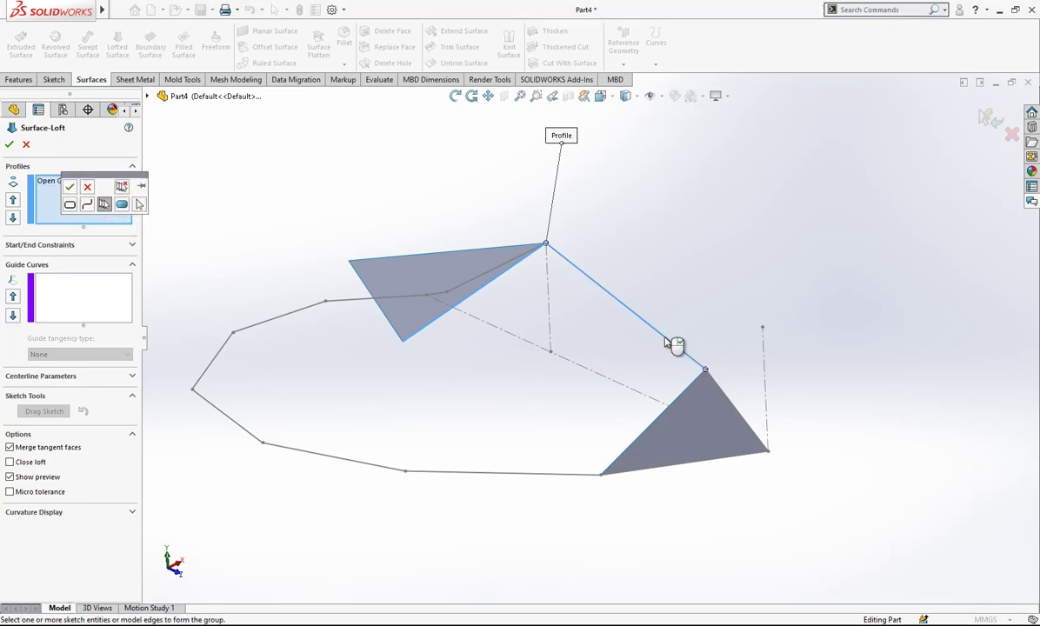
left_click(69, 189)
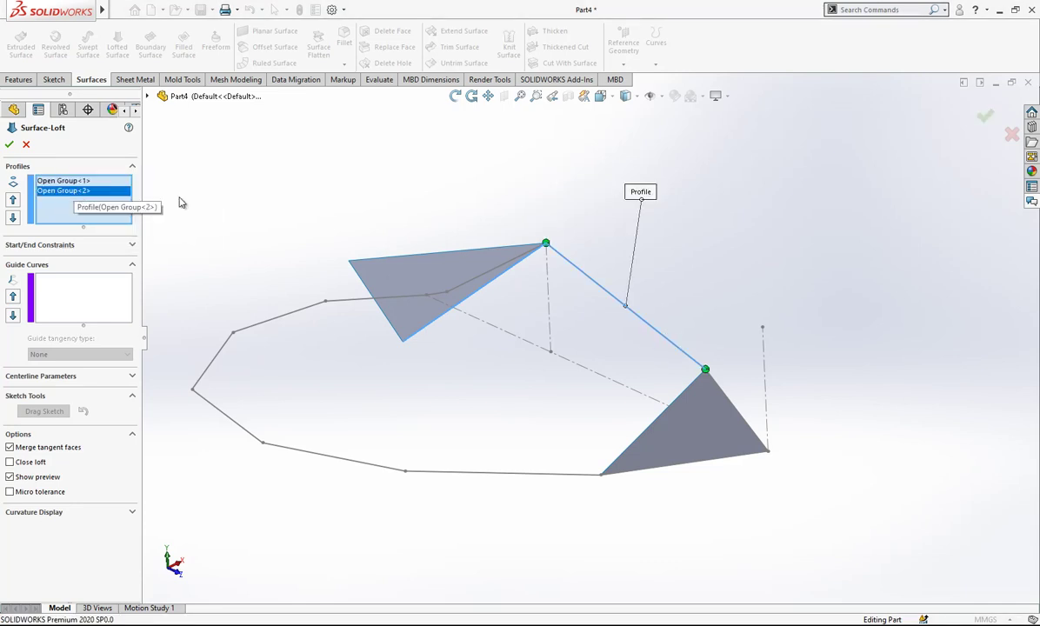
left_click_drag(530, 250, 403, 341)
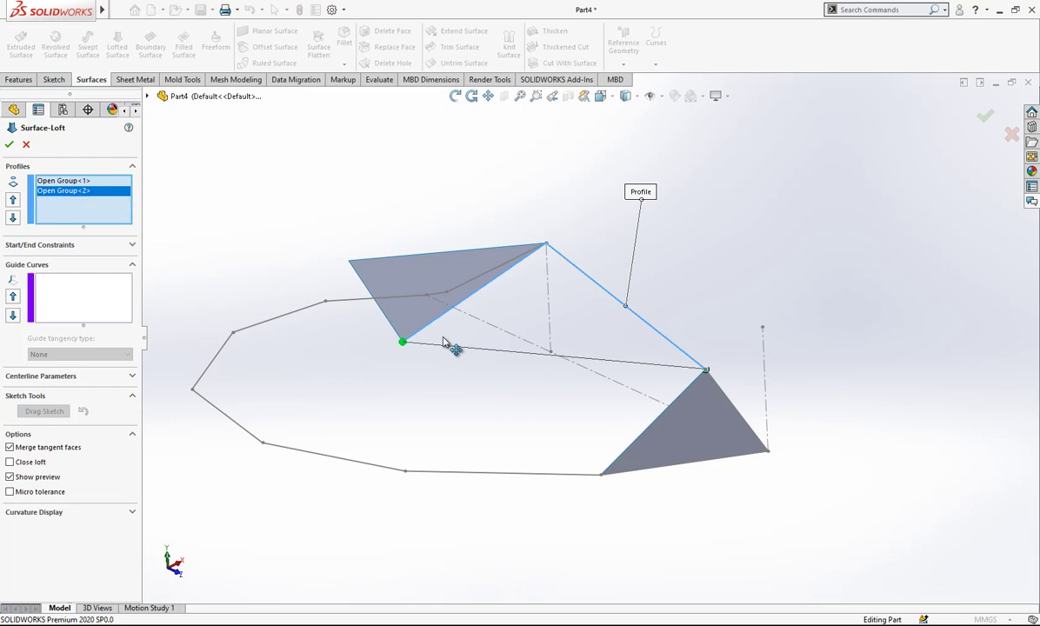
left_click(8, 144)
Loft a triangular surface between the tip facet's inner edge and the adjoining open edge of the newest facet.
mouse_move(662, 376)
middle_mouse_down()
mouse_move(640, 318)
mouse_move(661, 369)
middle_mouse_up()
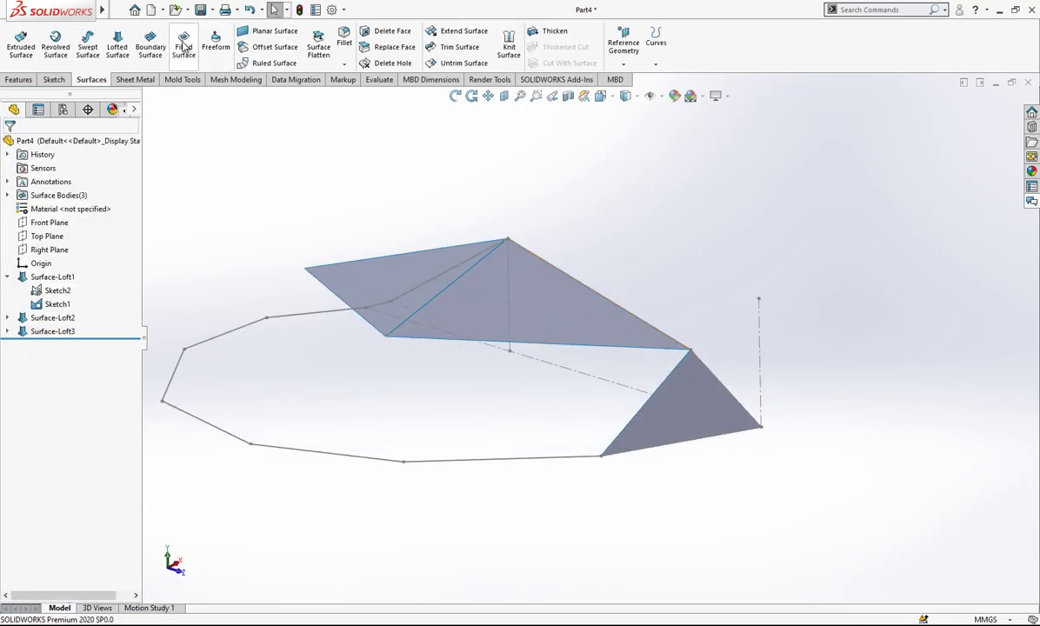
left_click(117, 44)
left_click(671, 380)
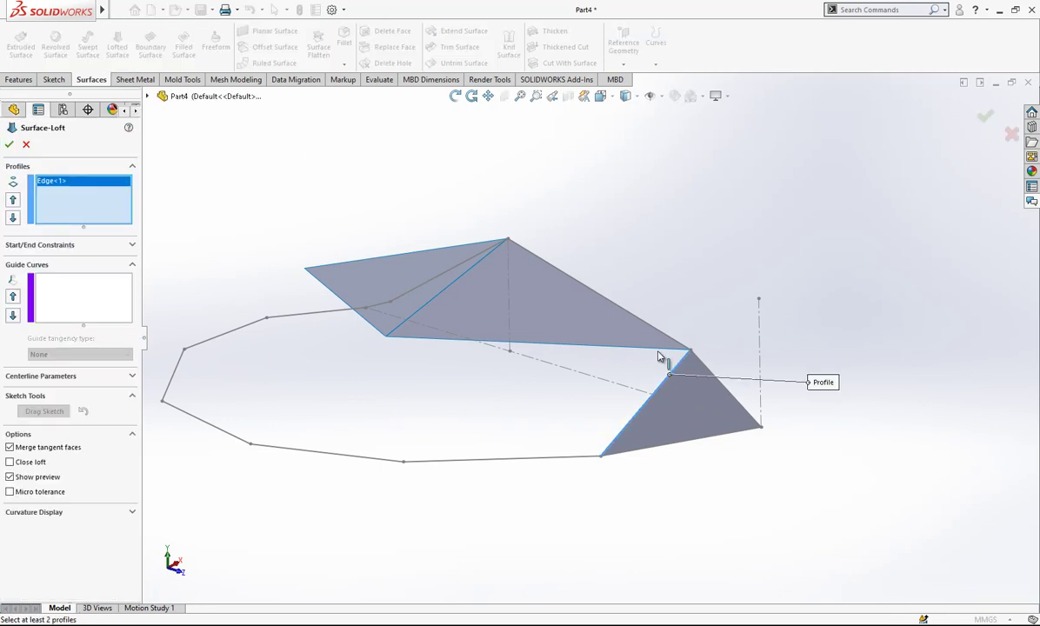
left_click(660, 349)
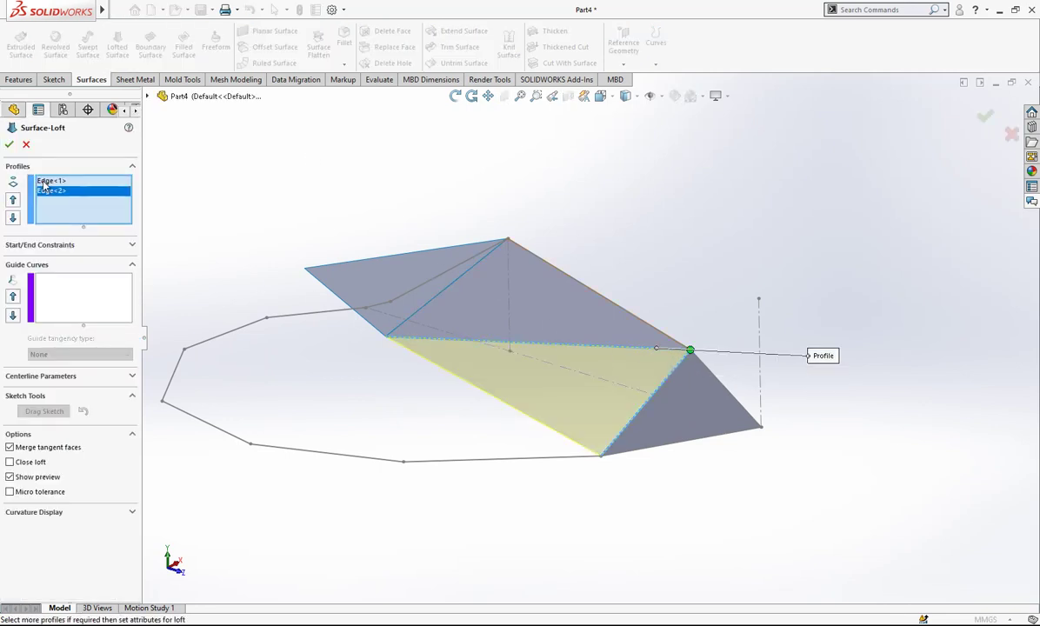
left_click(9, 144)
Start another lofted surface for the facet between the shared inner corner and the next half-heart outline segment.
middle_click_drag(676, 221, 443, 352)
left_click(118, 44)
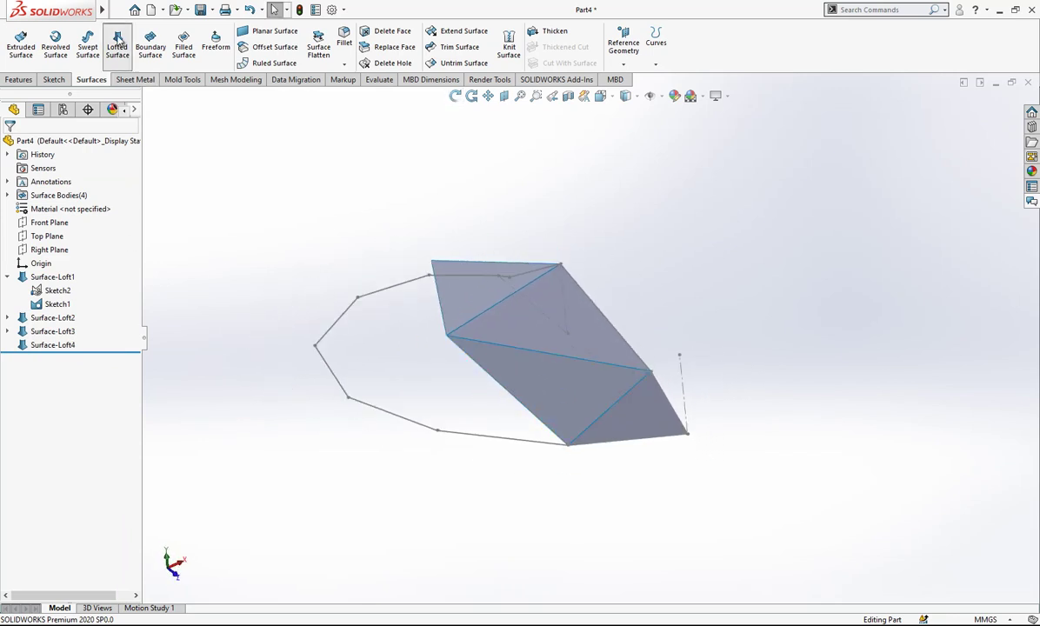
right_click(75, 203)
left_click(98, 224)
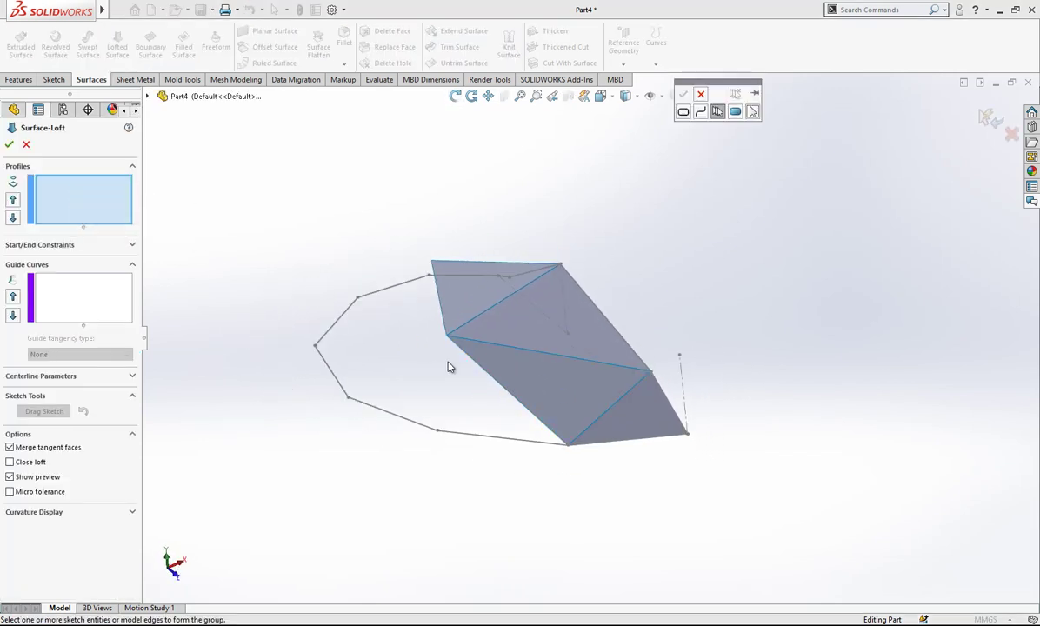
left_click(488, 380)
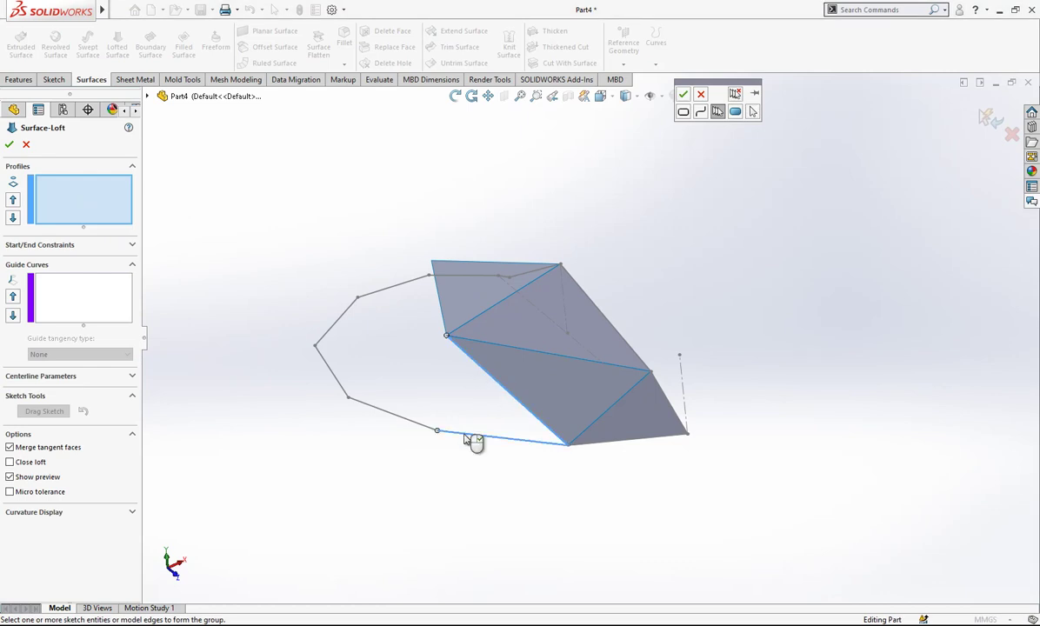
left_click(684, 94)
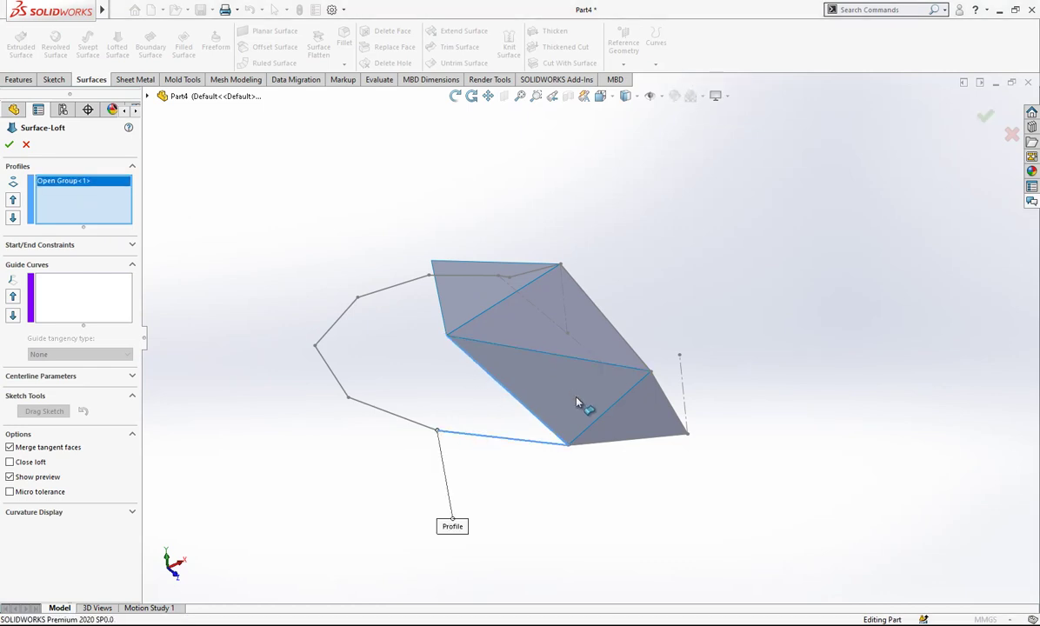
right_click(62, 185)
left_click(87, 204)
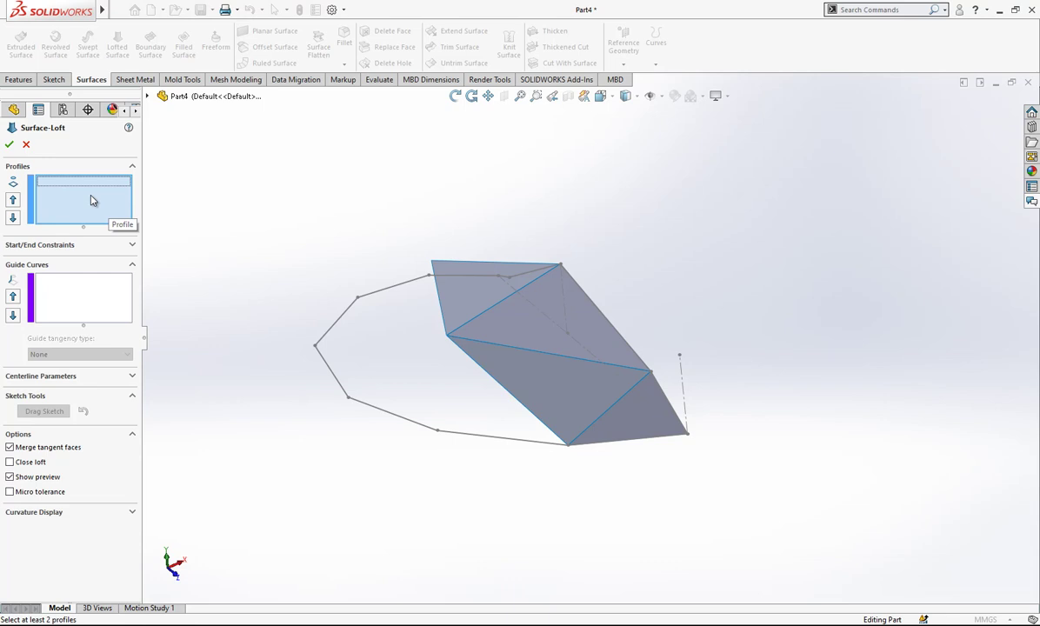
Add the newest facet's open edge, from the shared inner corner to the outline, as the only entity in the first loft profile.
right_click(91, 198)
left_click(117, 218)
left_click(485, 371)
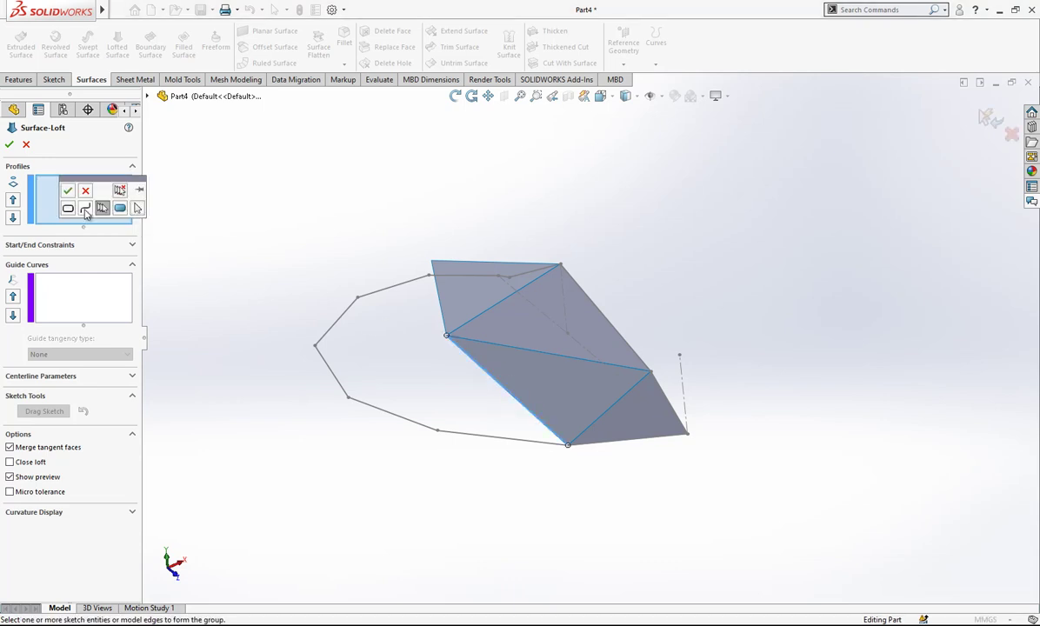
left_click(69, 190)
Add the adjoining half-heart outline segment as the second profile and create the triangular lofted surface.
right_click(59, 201)
left_click(80, 225)
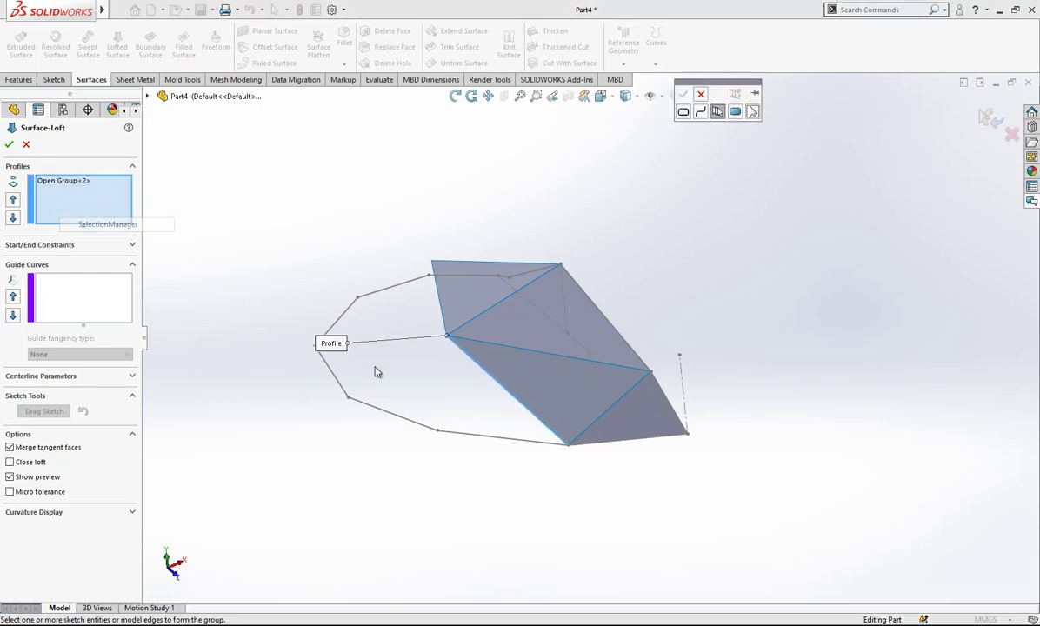
left_click(476, 439)
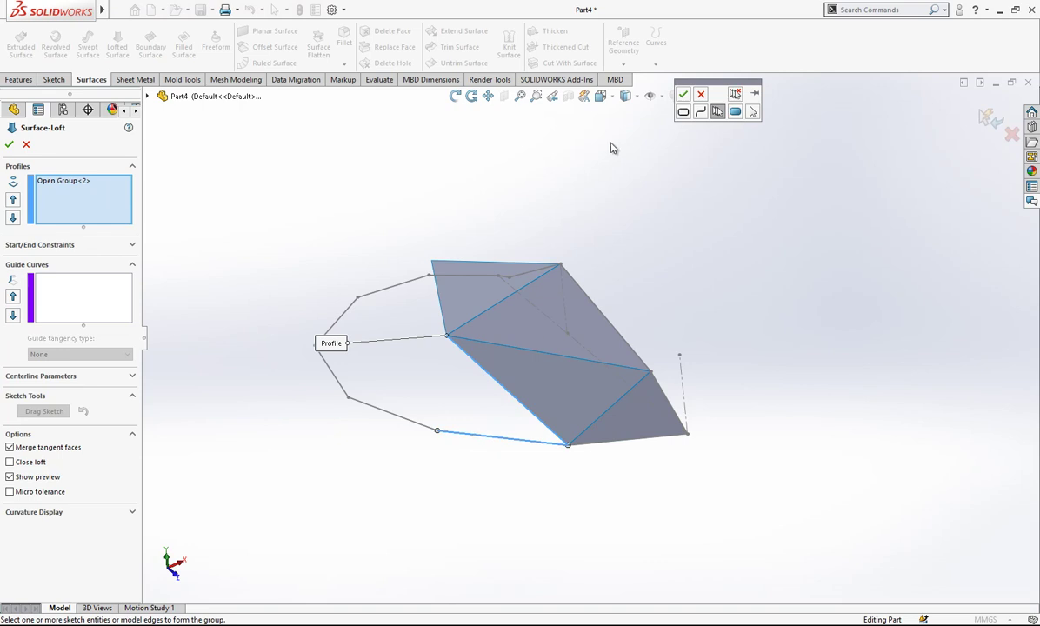
left_click(684, 94)
middle_click_drag(587, 263, 503, 352)
left_click(8, 143)
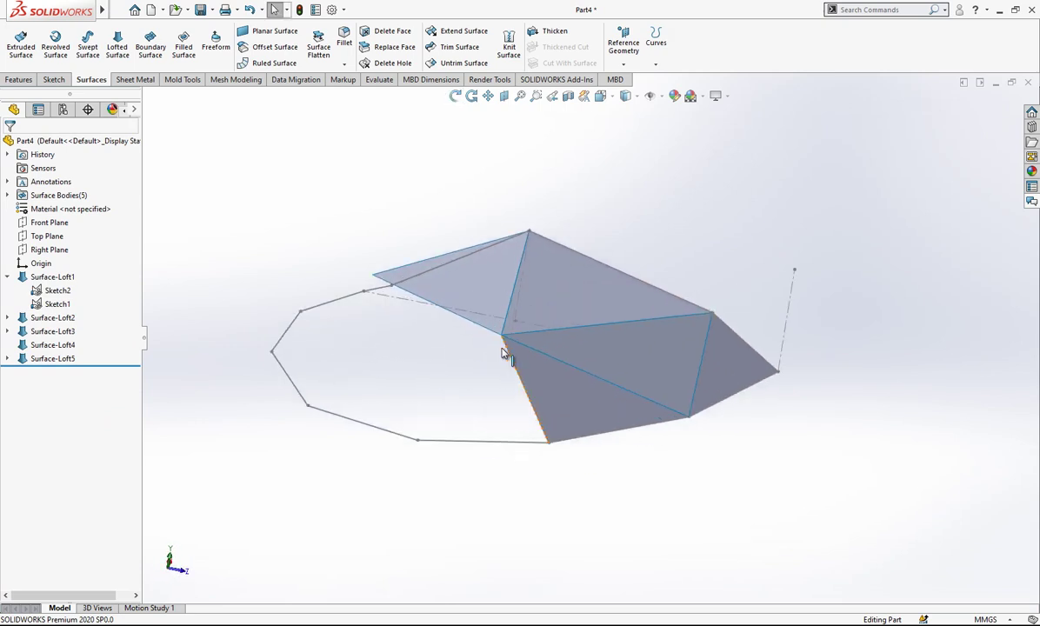
Loft another triangular surface between the next half-heart outline segment and the open edge of the last facet.
left_click(117, 43)
right_click(74, 192)
left_click(161, 208)
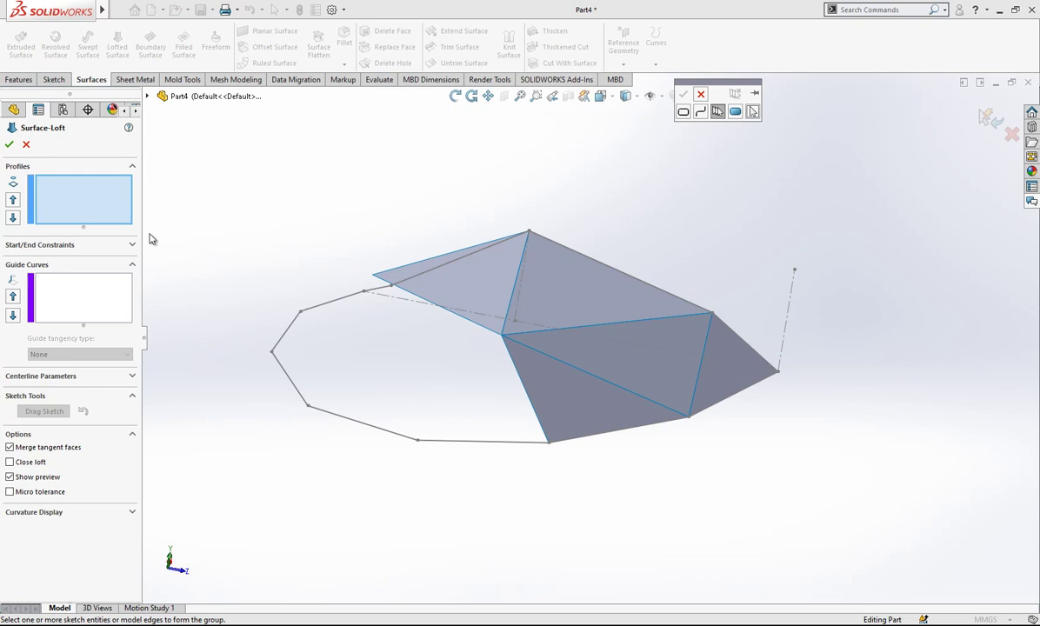
left_click(440, 441)
left_click(683, 93)
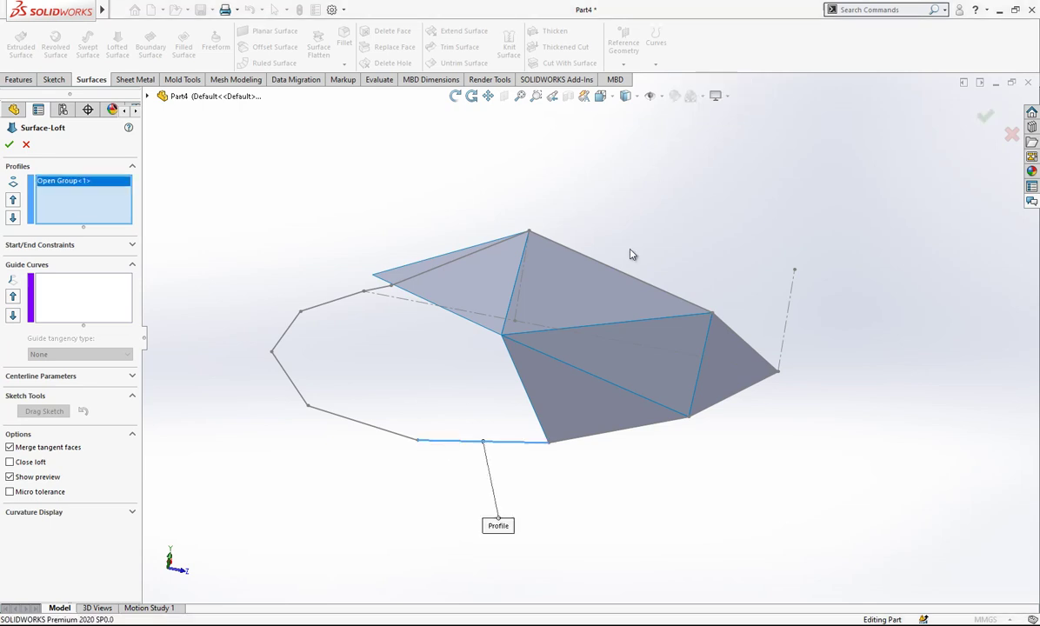
left_click(517, 373)
middle_click_drag(522, 389, 502, 376)
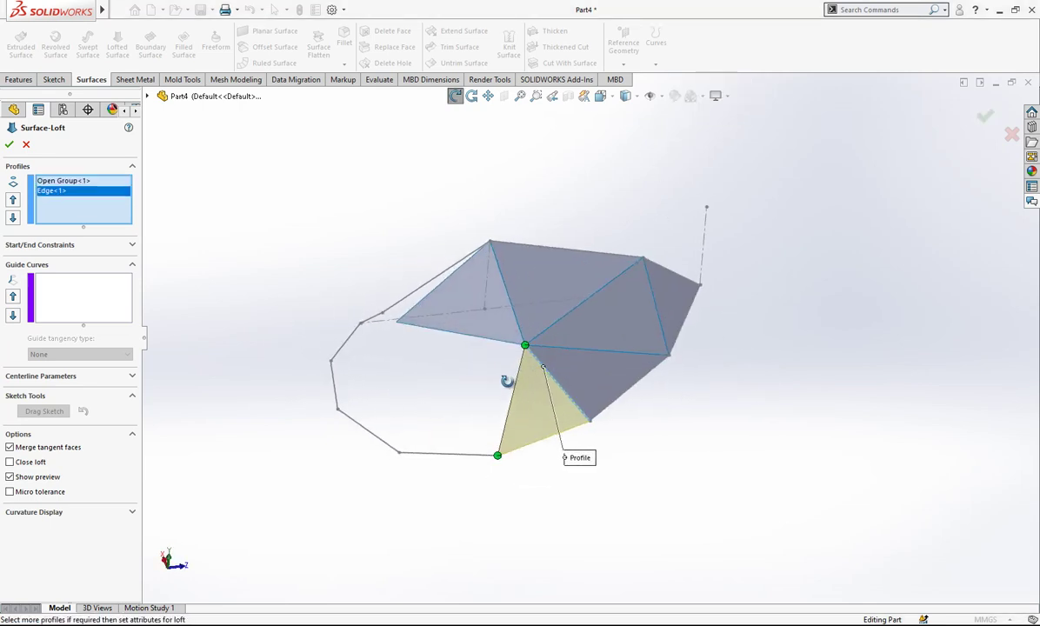
left_click(9, 144)
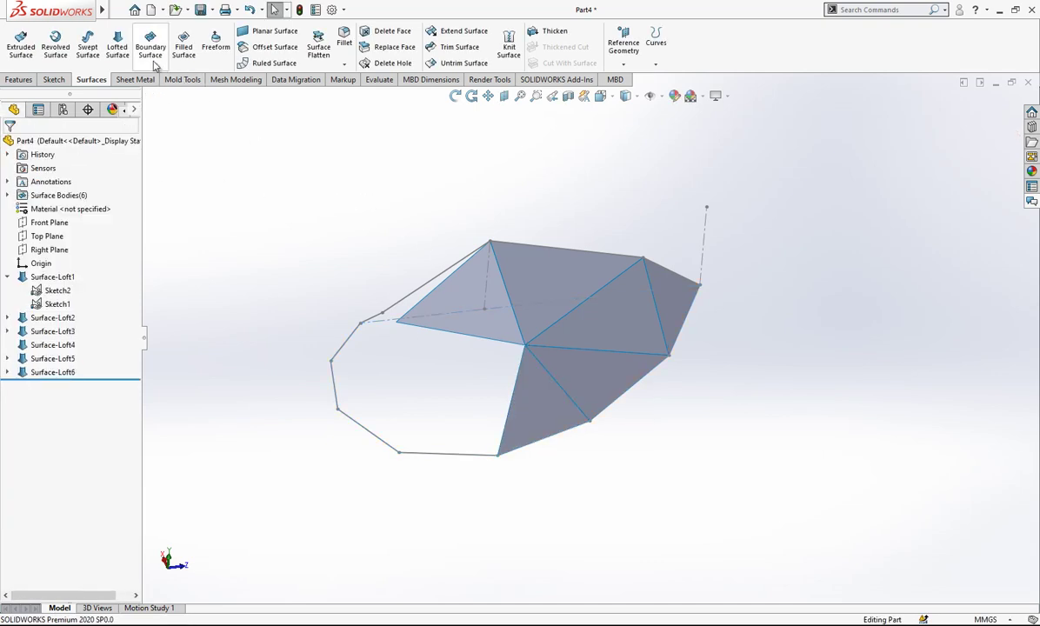
Loft the following triangular facet from the last facet's open edge to the adjoining outline segment.
left_click(510, 390)
right_click(76, 203)
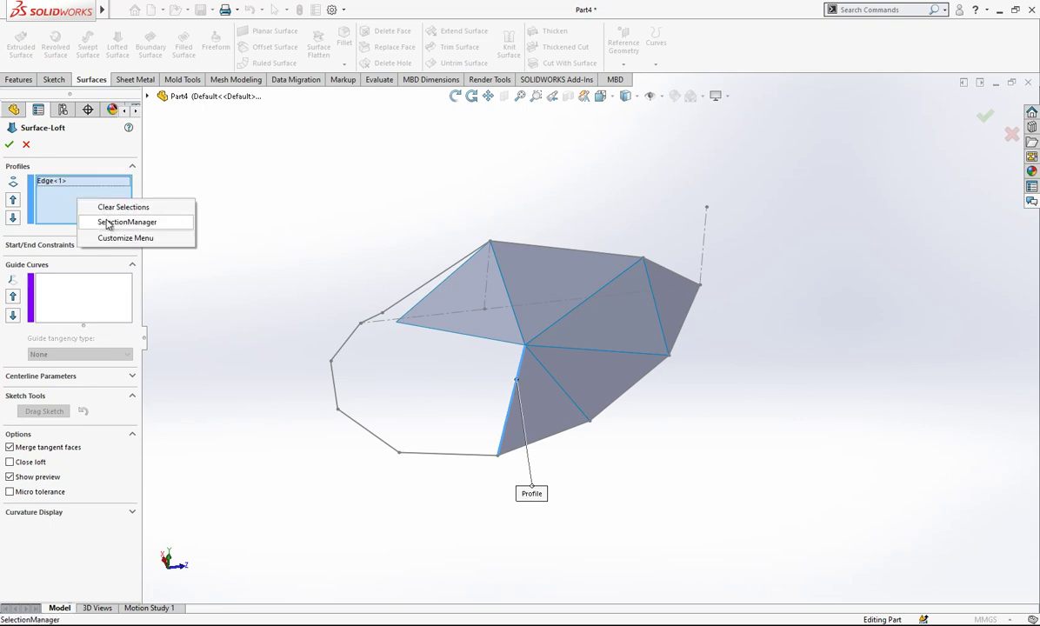
left_click(109, 223)
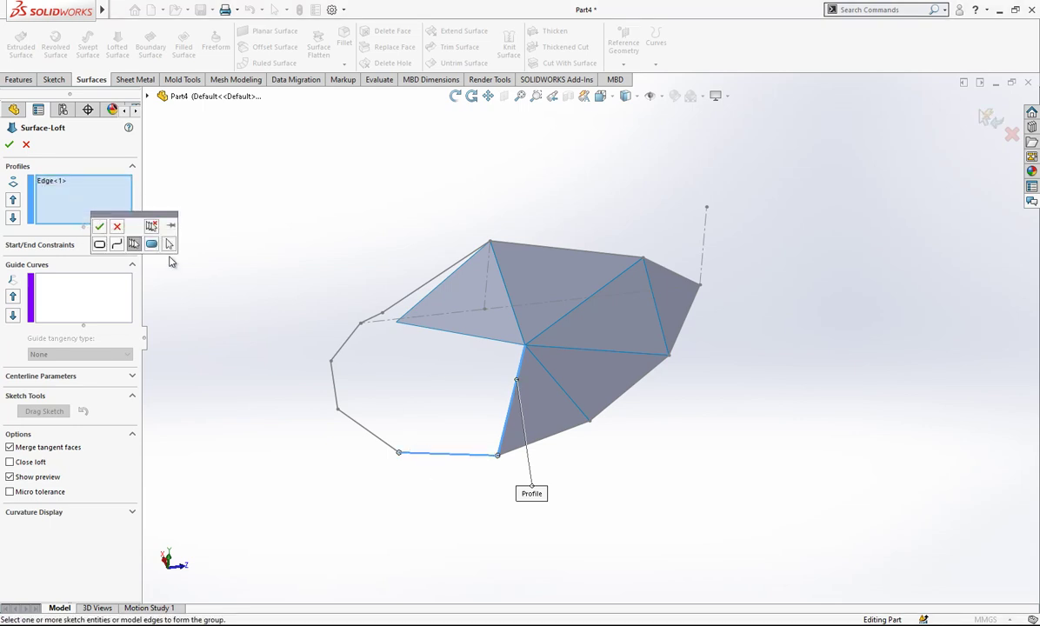
left_click(100, 227)
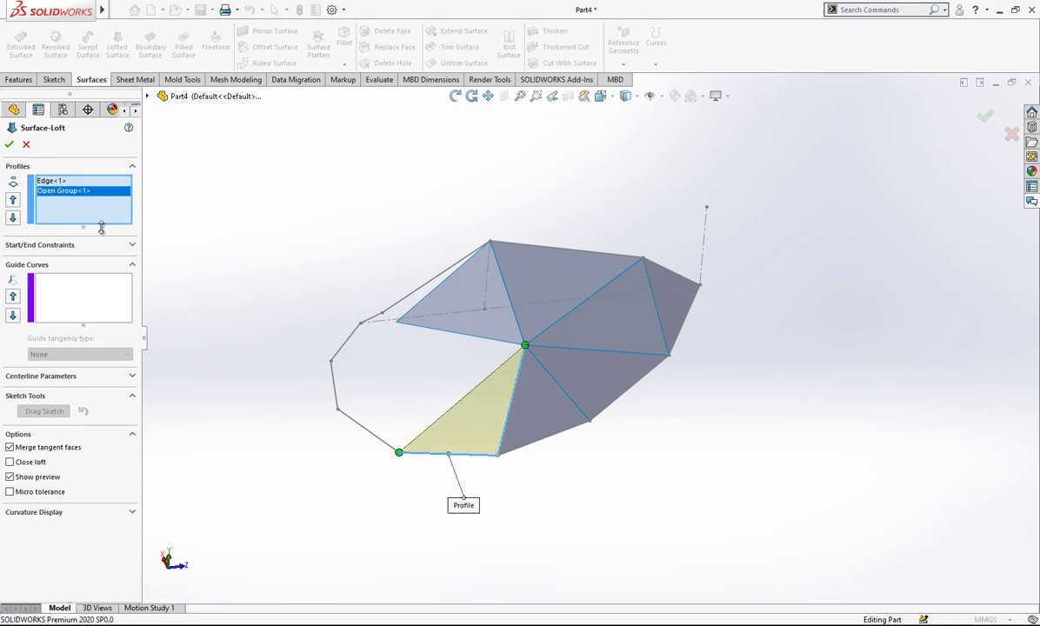
left_click(8, 145)
Clear the preselected surface body from the profiles and loft a facet between the two open edges meeting at the shared inner corner.
middle_click_drag(343, 257, 580, 372)
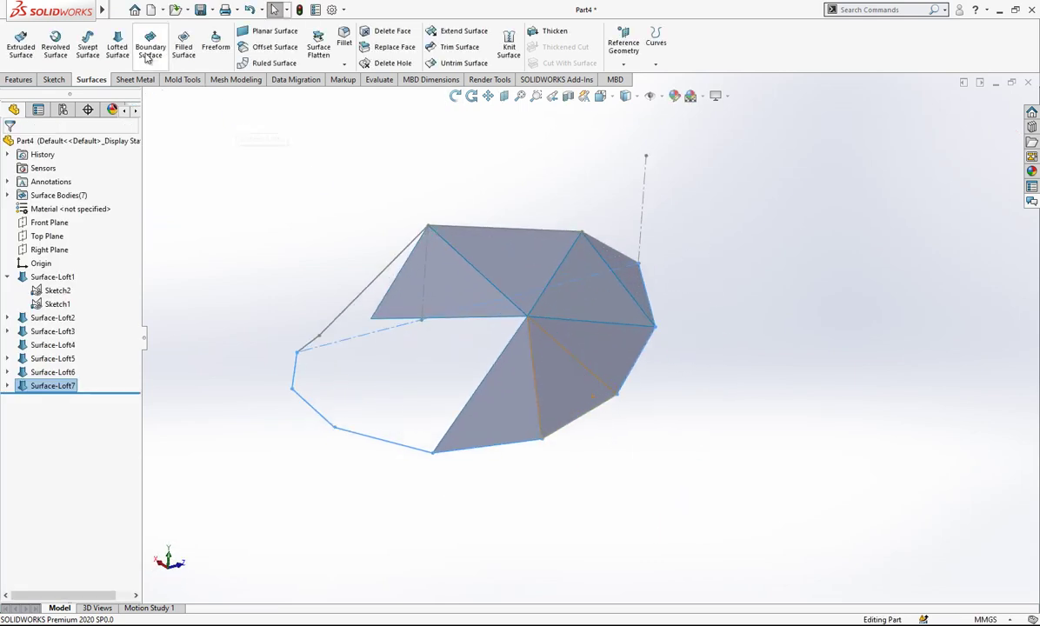
left_click(121, 42)
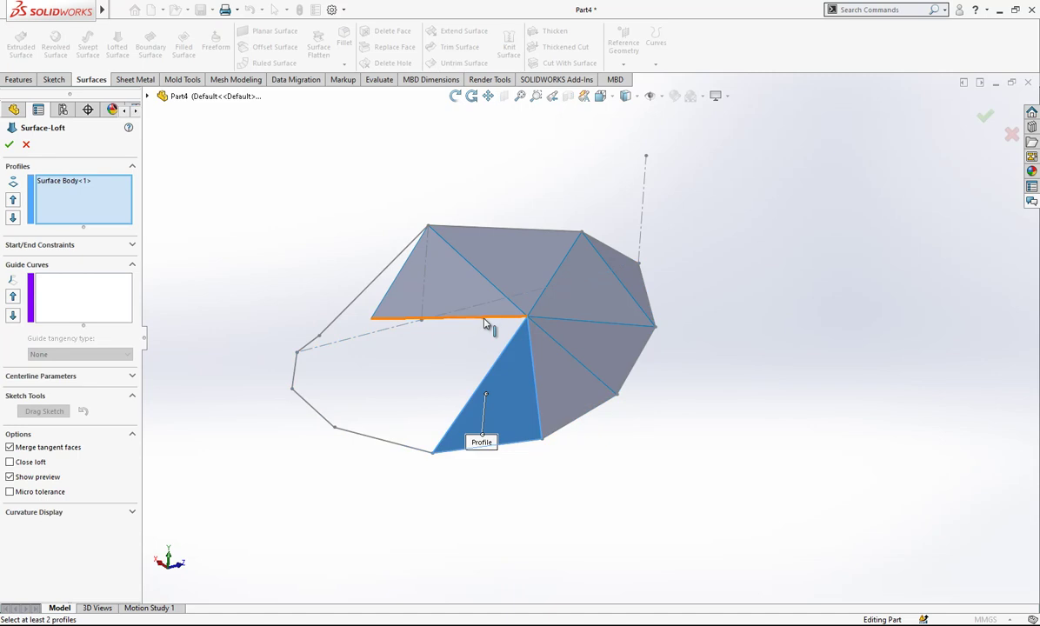
right_click(61, 185)
left_click(153, 191)
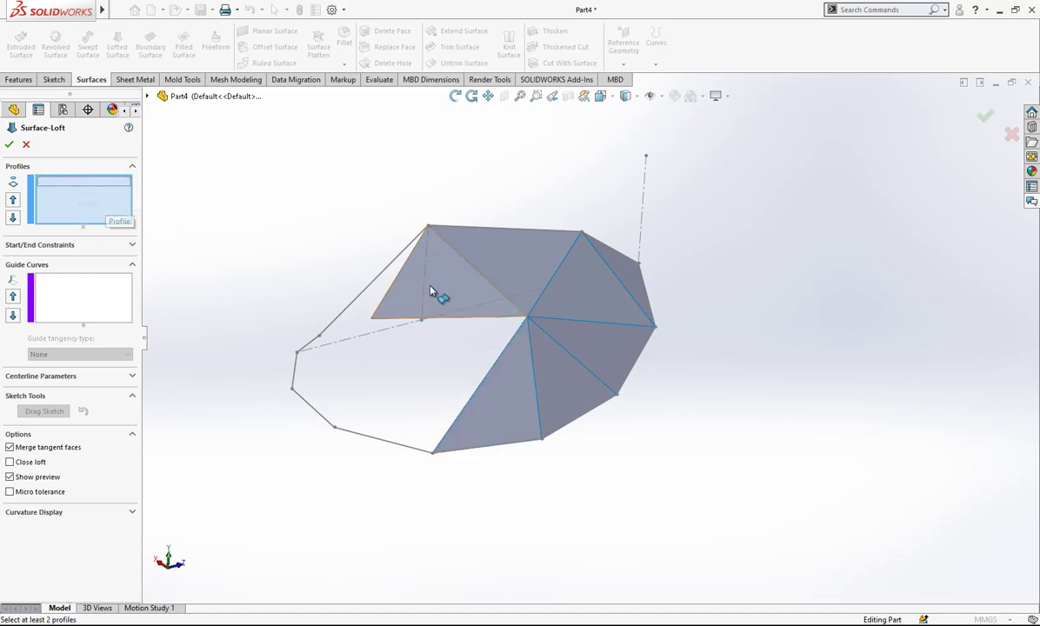
left_click(483, 318)
left_click(496, 362)
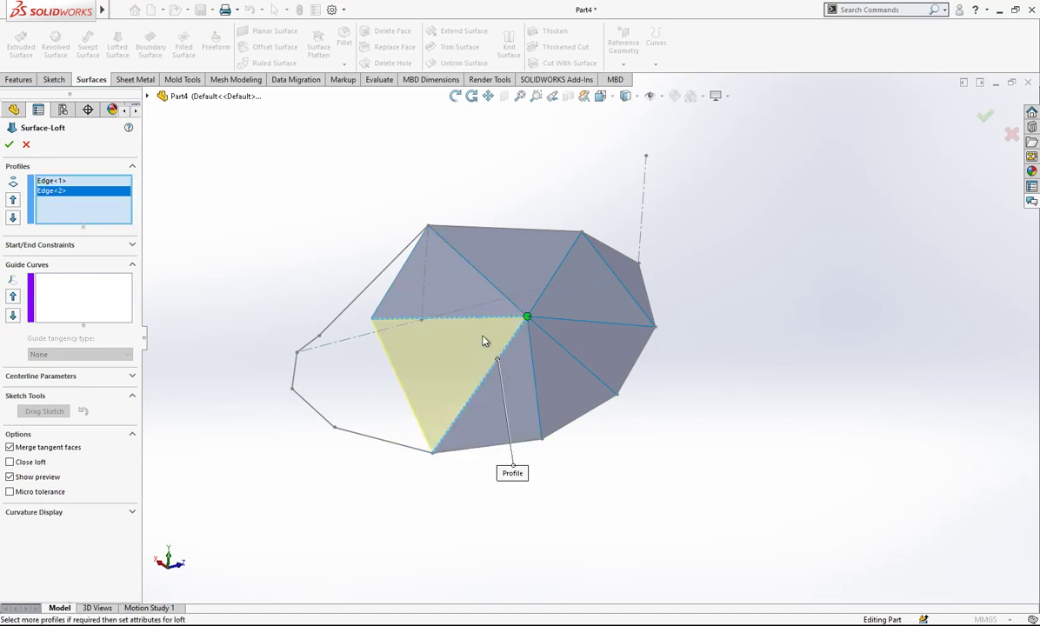
left_click(9, 144)
Start another lofted surface with the gap-closing facet's outer edge as the first profile.
middle_click_drag(426, 315, 524, 367)
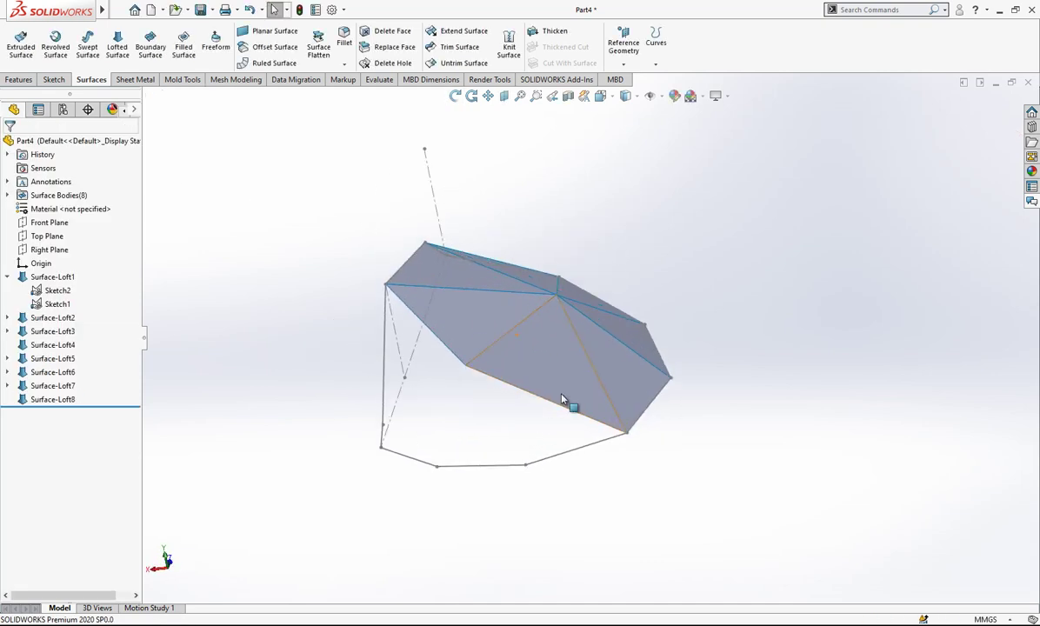
left_click(117, 41)
right_click(76, 195)
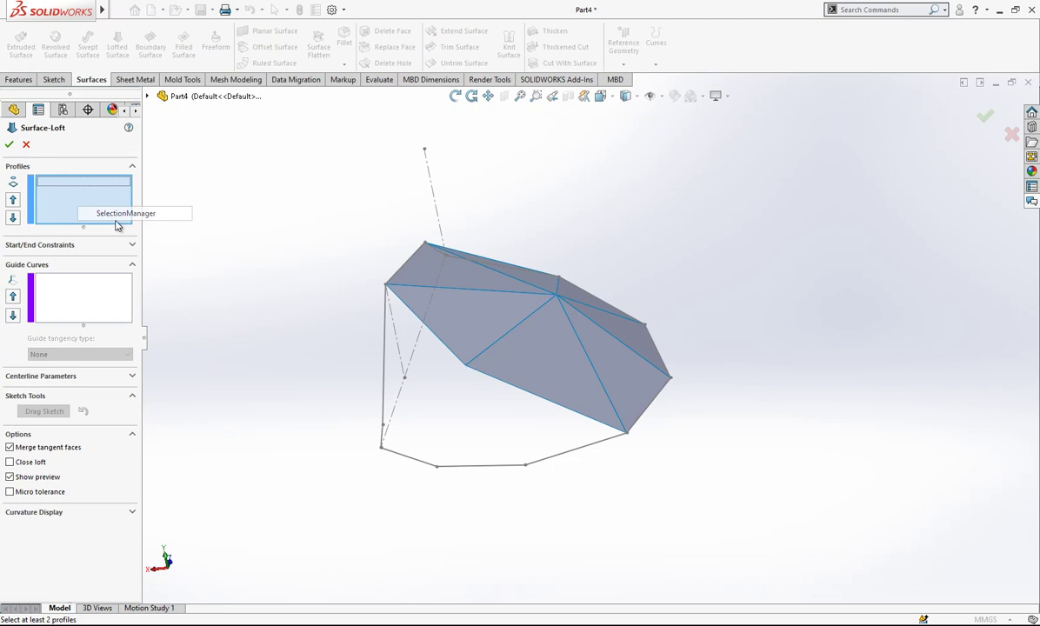
left_click(116, 220)
left_click(516, 391)
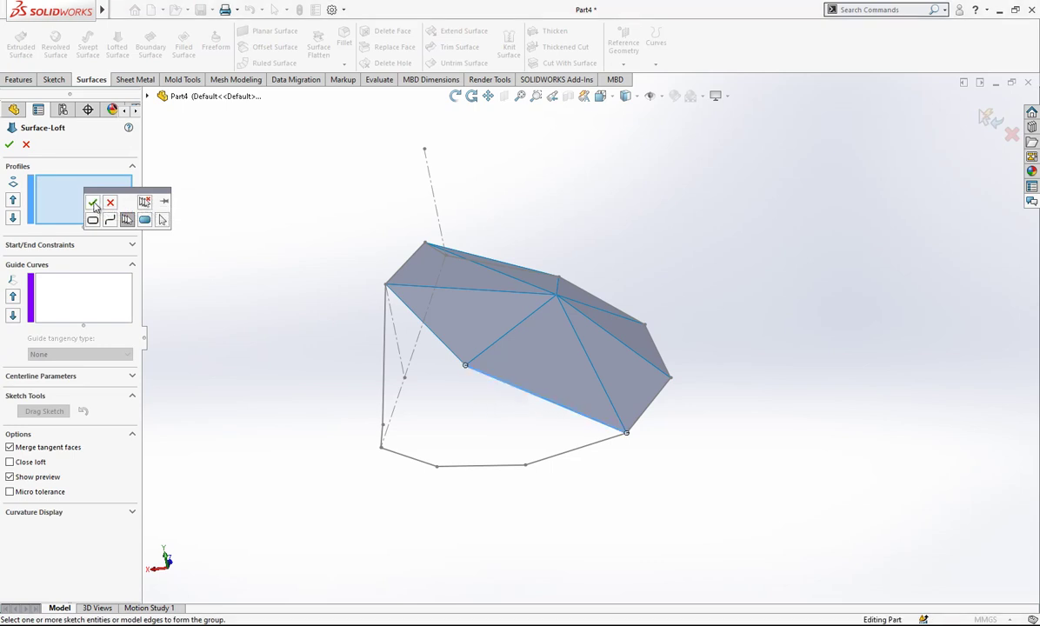
left_click(93, 203)
Add the outline segment touching that edge's outer end as the second profile and create the lofted facet.
right_click(112, 202)
left_click(134, 223)
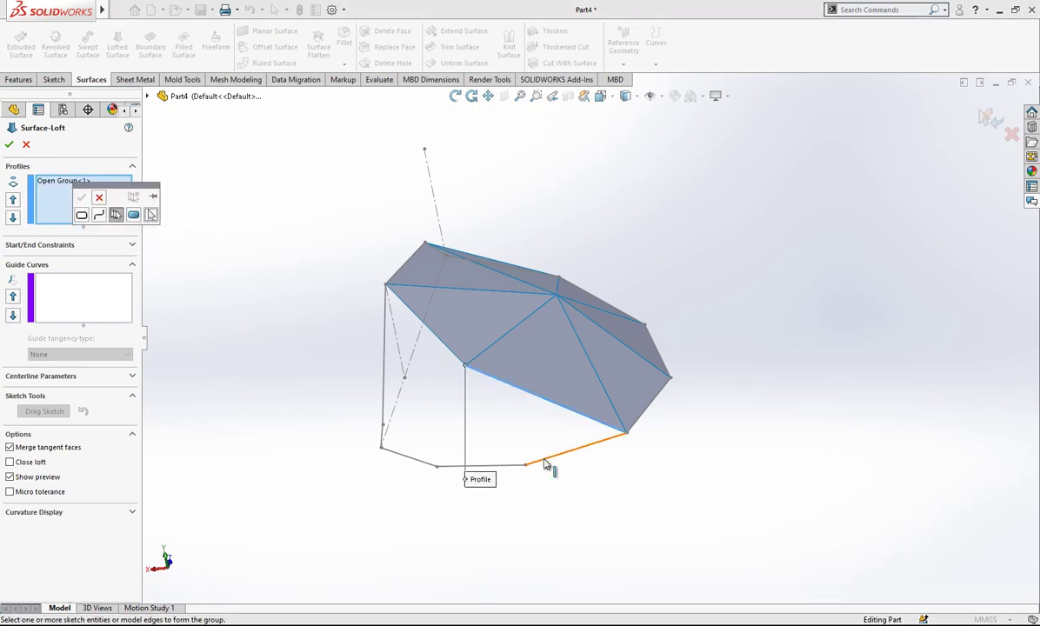
left_click(544, 464)
left_click(84, 200)
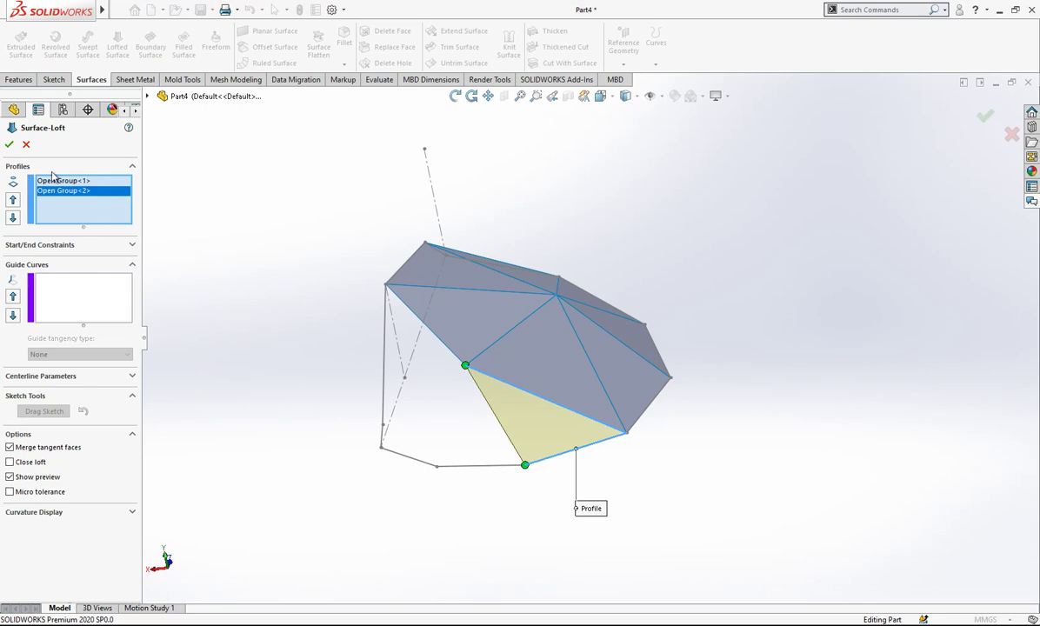
left_click(13, 146)
Loft the next triangular facet between the adjoining outline segment and the last facet's open edge, moving the connector to the segment's far end.
middle_click_drag(538, 371, 226, 186)
left_click(126, 59)
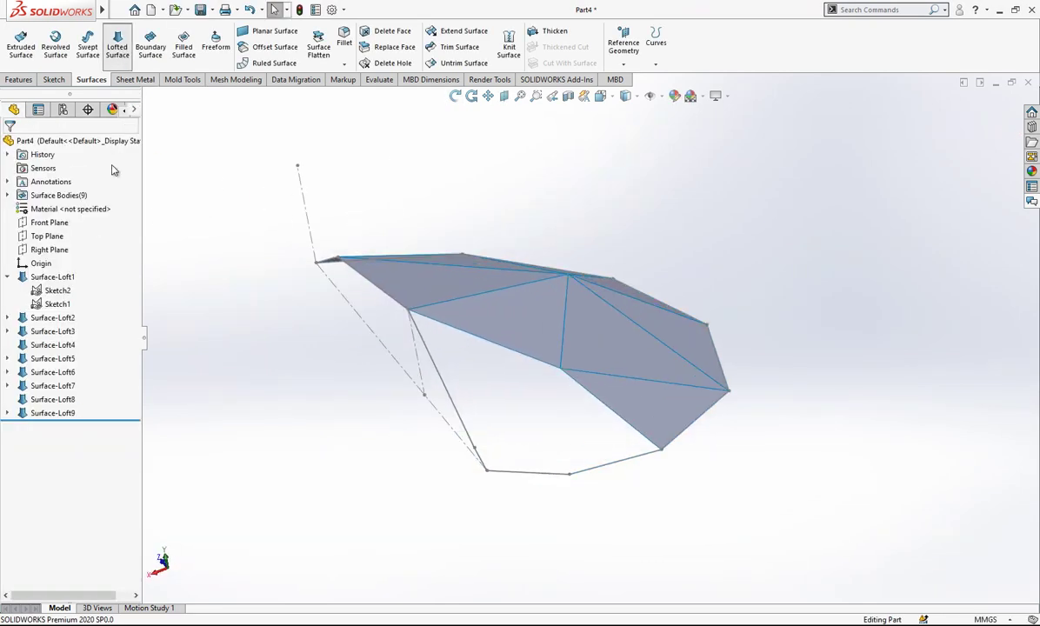
right_click(85, 203)
left_click(135, 221)
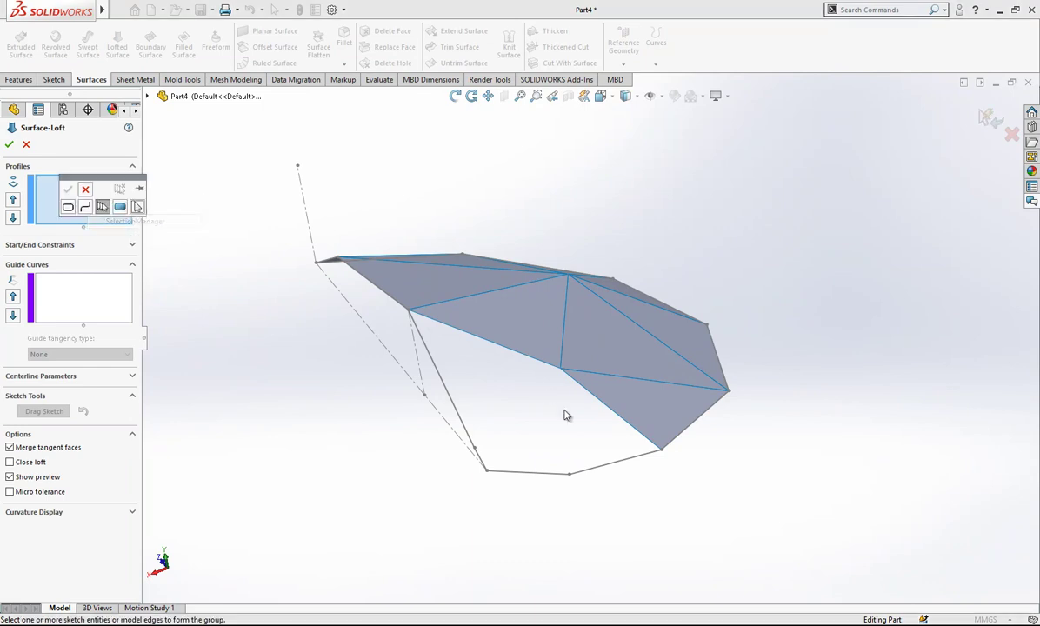
left_click(616, 468)
left_click(68, 188)
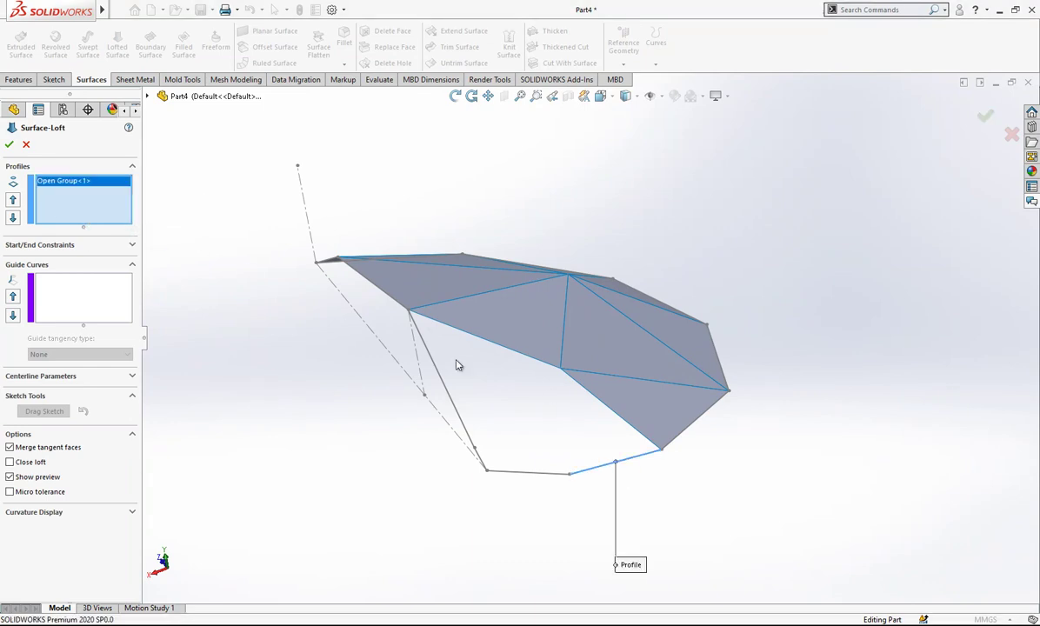
left_click(587, 393)
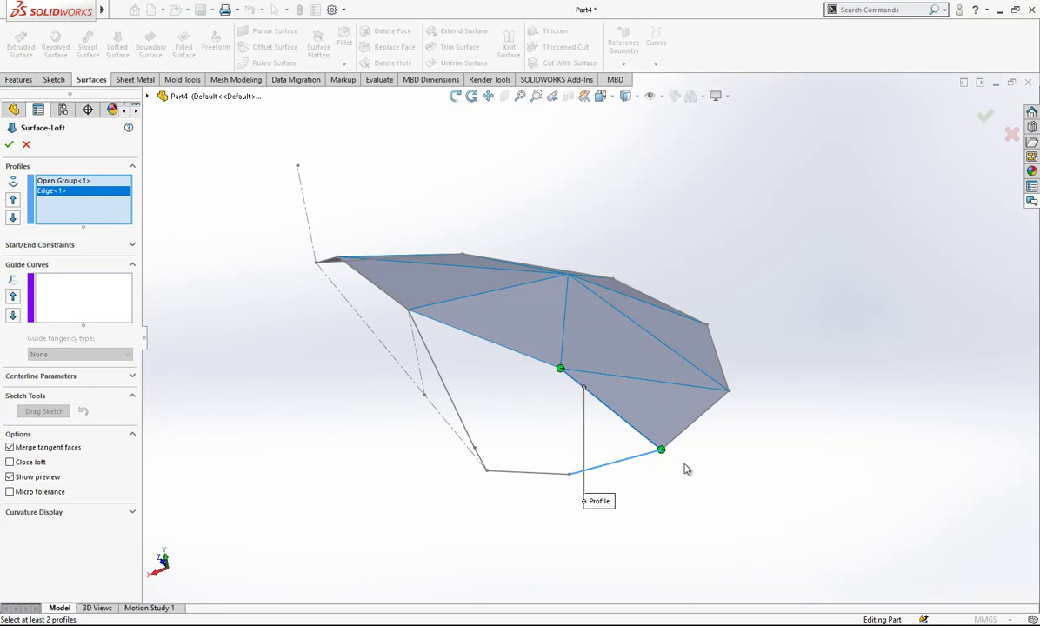
left_click_drag(662, 450, 570, 473)
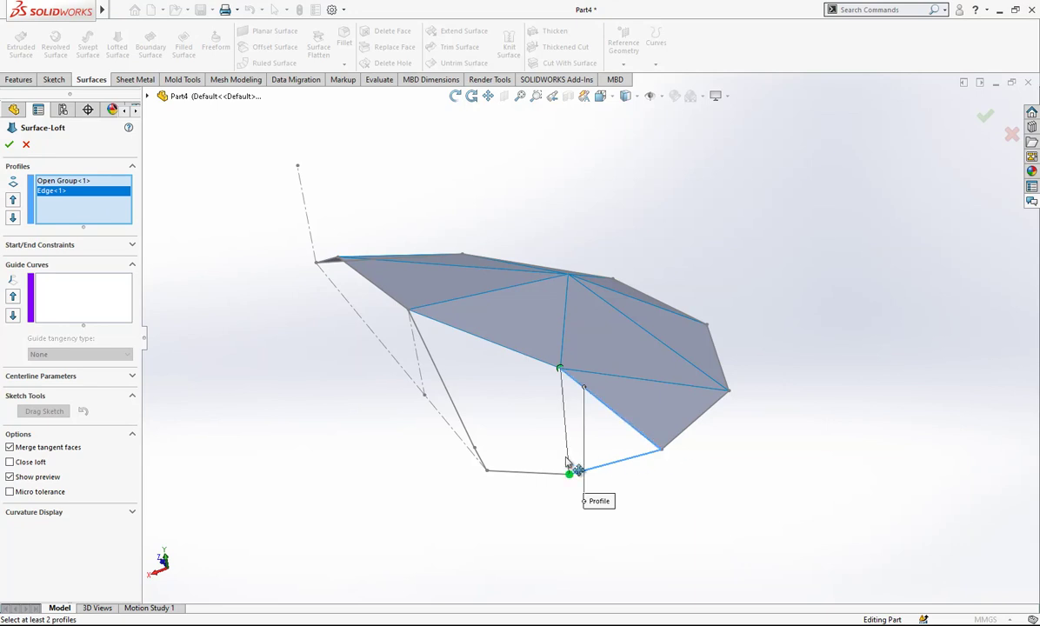
left_click(9, 144)
Loft another triangular facet from the newest facet's open edge to the final outline segment ending at the heart's centre line.
middle_click_drag(448, 347, 695, 356)
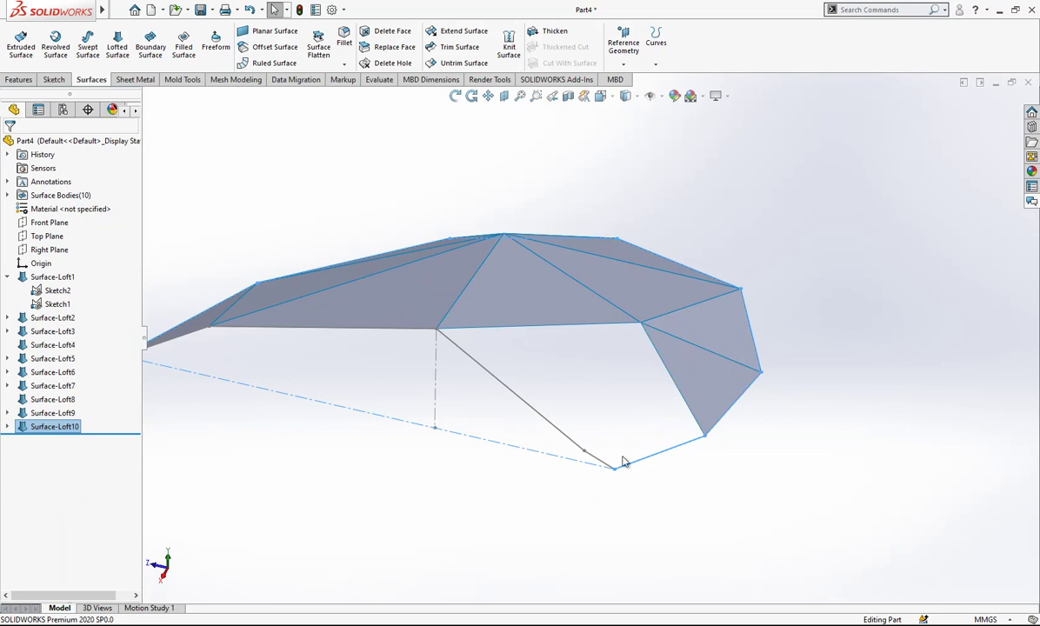
left_click(117, 48)
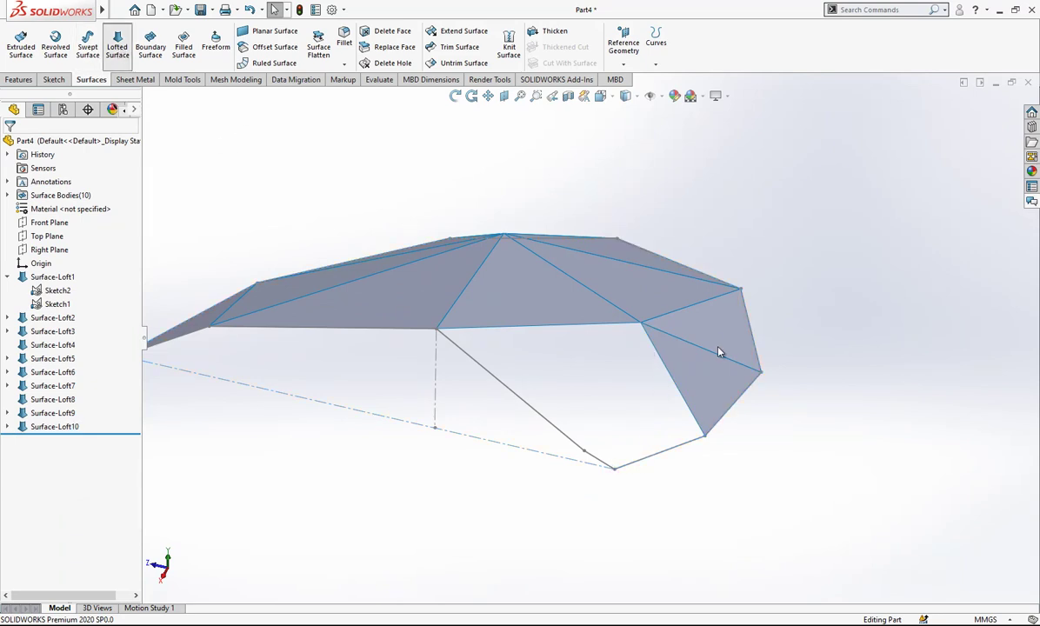
left_click(656, 349)
right_click(102, 205)
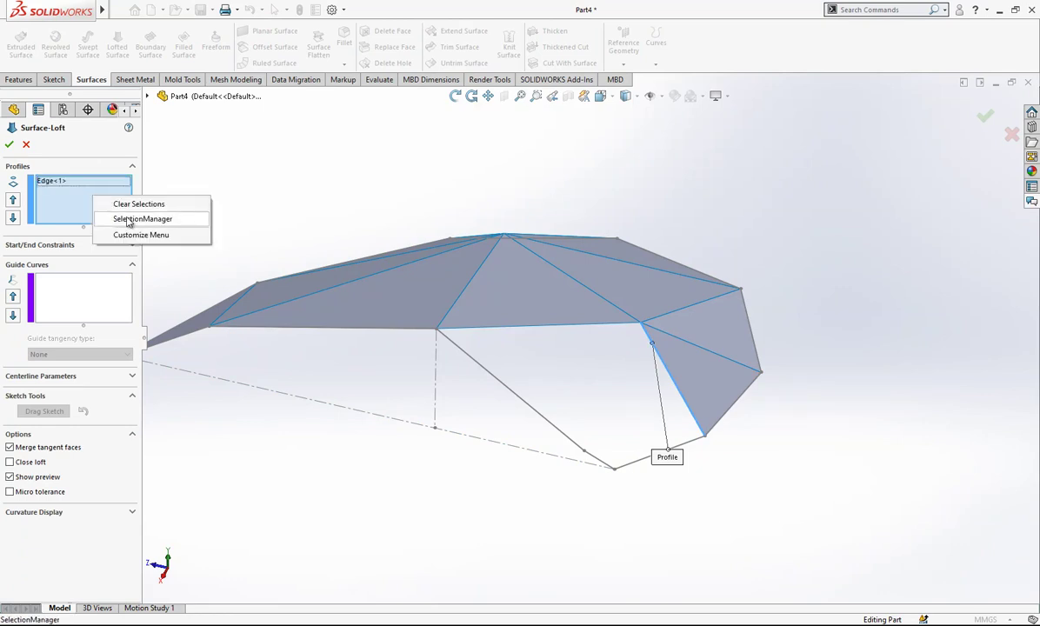
left_click(139, 221)
left_click(618, 464)
left_click(54, 186)
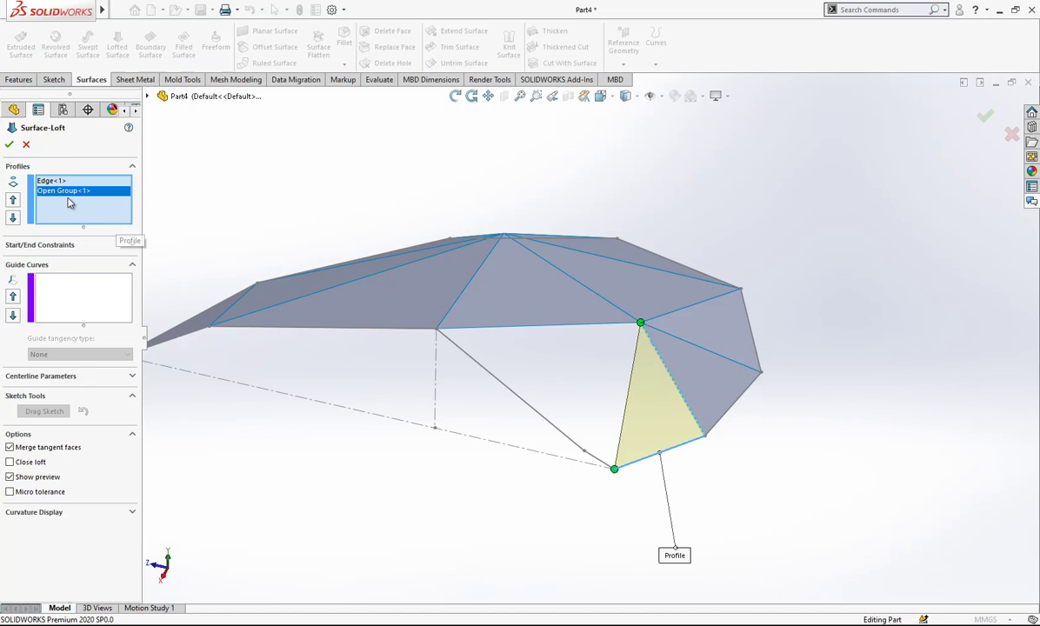
left_click(9, 145)
Loft a narrow facet between the last open edge and the short side-profile segment, moving the connector to that segment's free end.
middle_click_drag(650, 387, 691, 427)
left_click(831, 378)
scroll(675, 247, "down", 1)
middle_click_drag(674, 247, 657, 221)
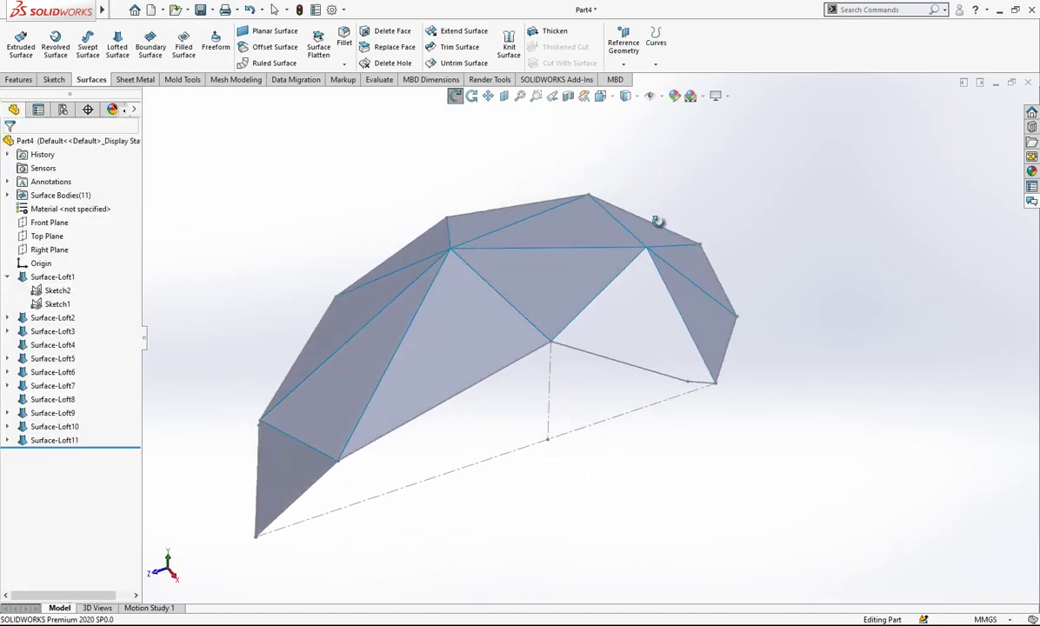
scroll(650, 219, "down", 1)
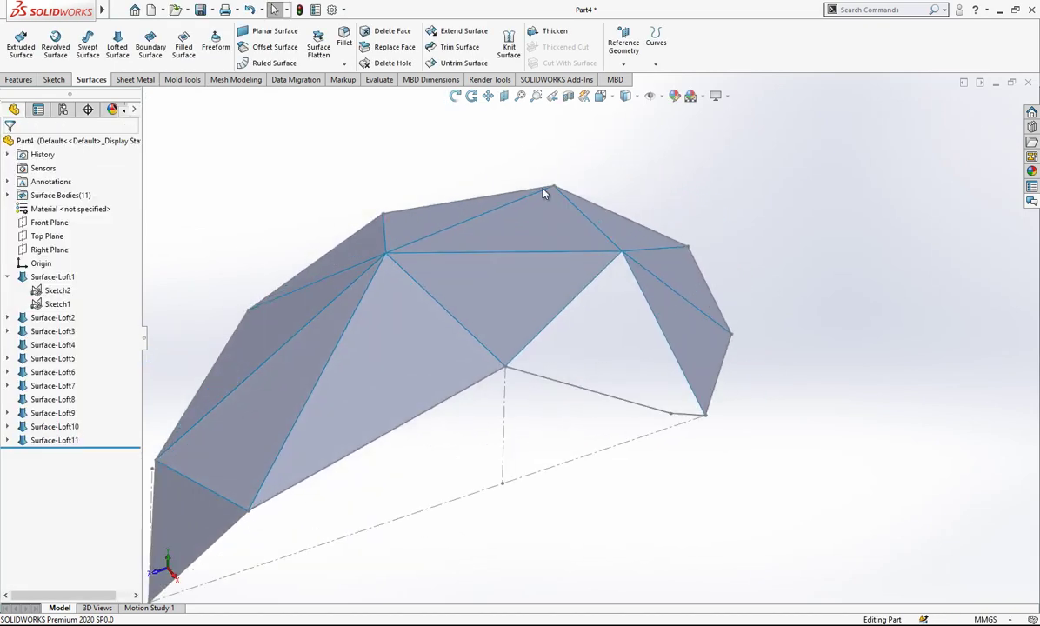
left_click(656, 320)
right_click(67, 200)
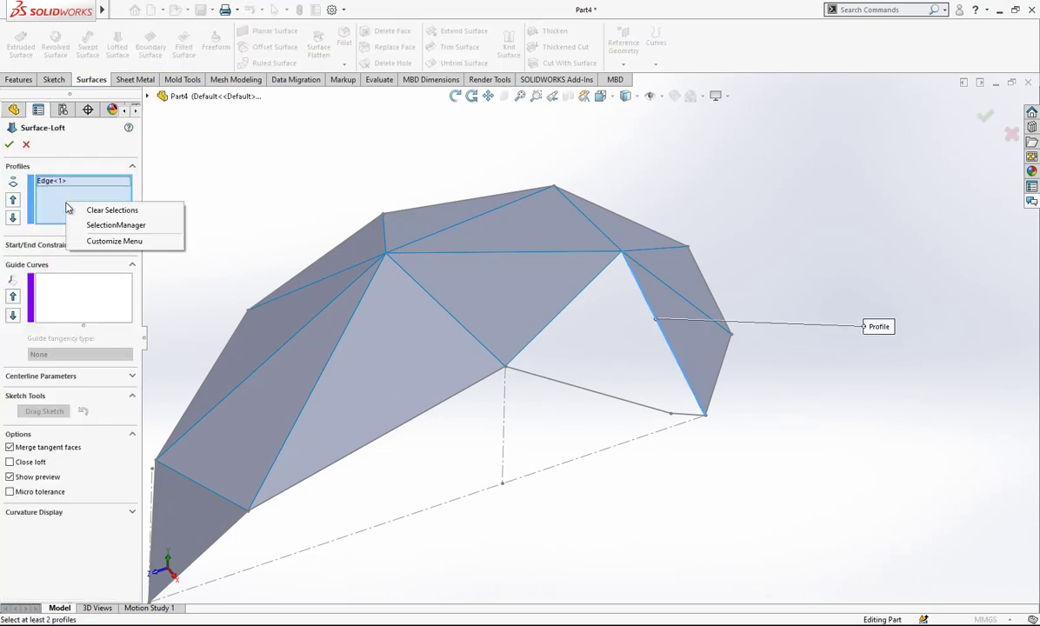
left_click(105, 225)
left_click(690, 416)
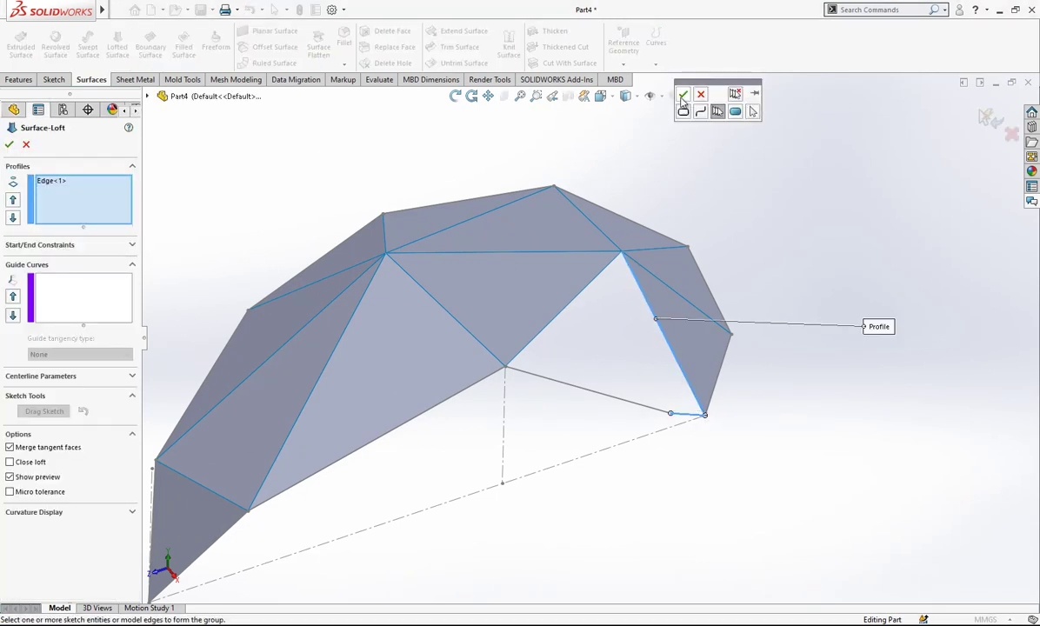
left_click(682, 95)
left_click_drag(702, 417, 671, 414)
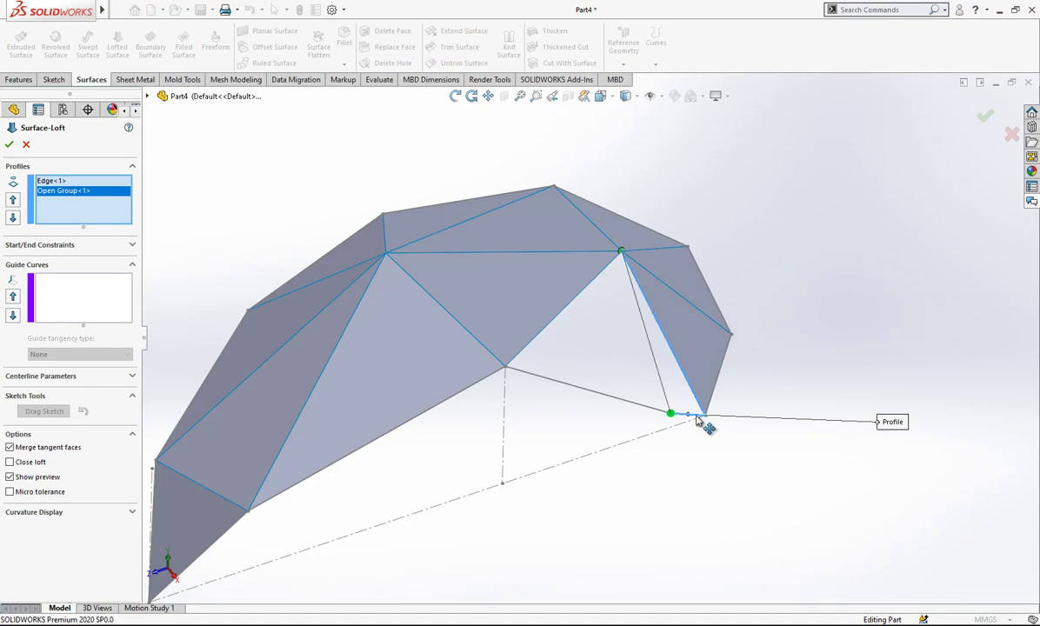
middle_click_drag(683, 387, 678, 359)
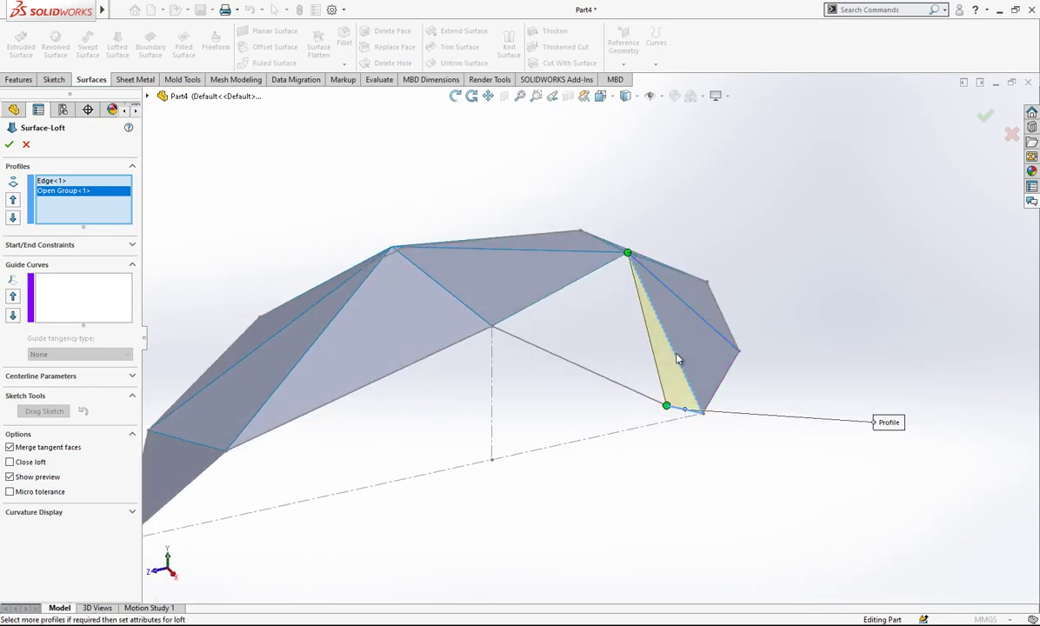
left_click(9, 145)
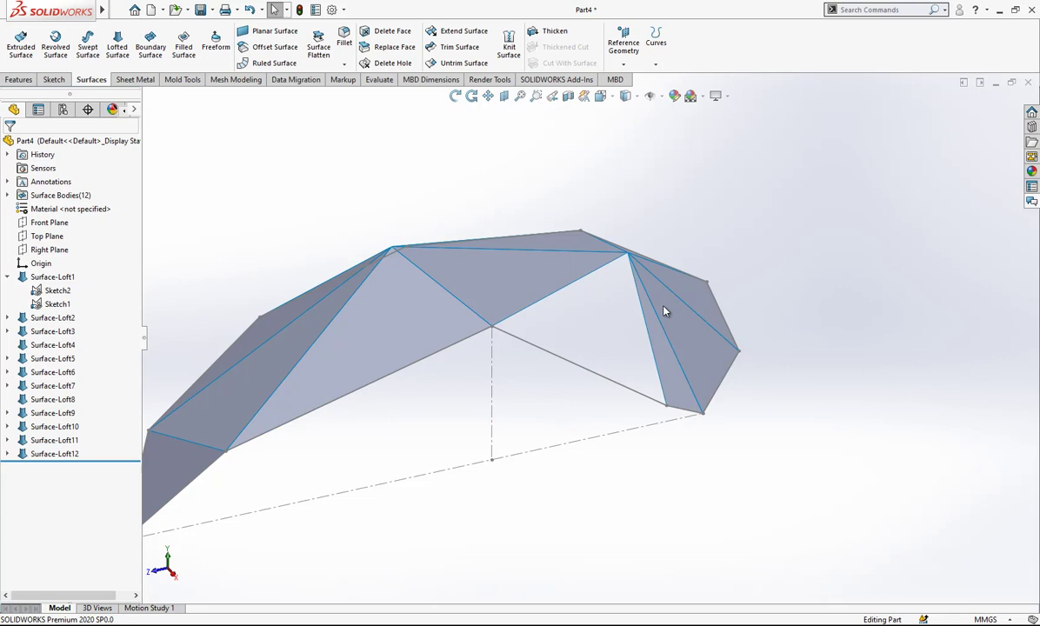
Close the remaining gap with a lofted facet between the two open facet edges that meet at the upper inner corner.
middle_click_drag(660, 306, 550, 286)
scroll(550, 283, "up", 1)
left_click(120, 45)
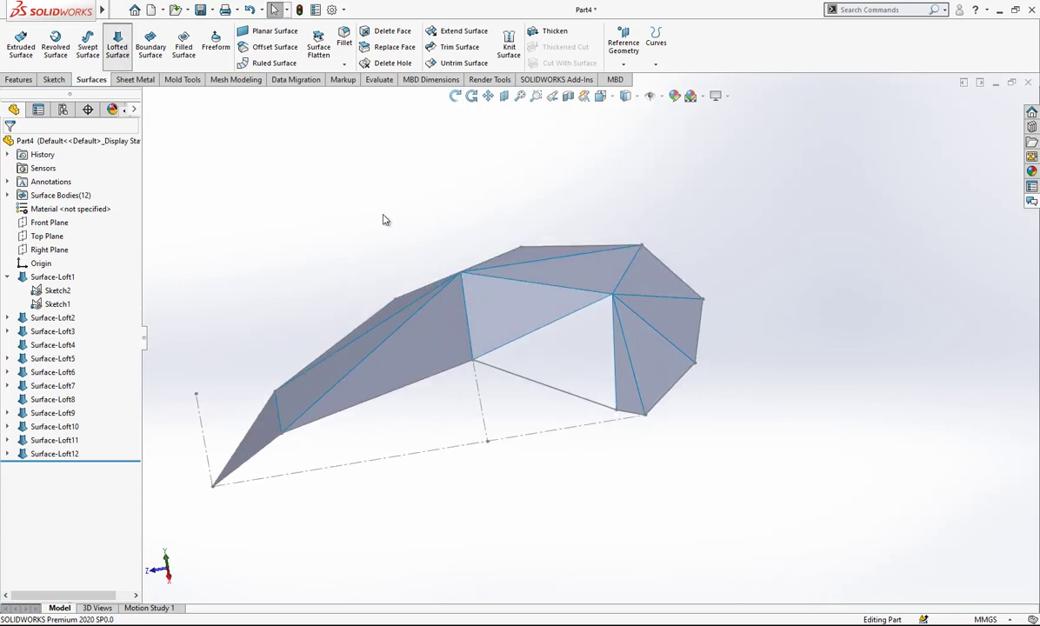
left_click(510, 346)
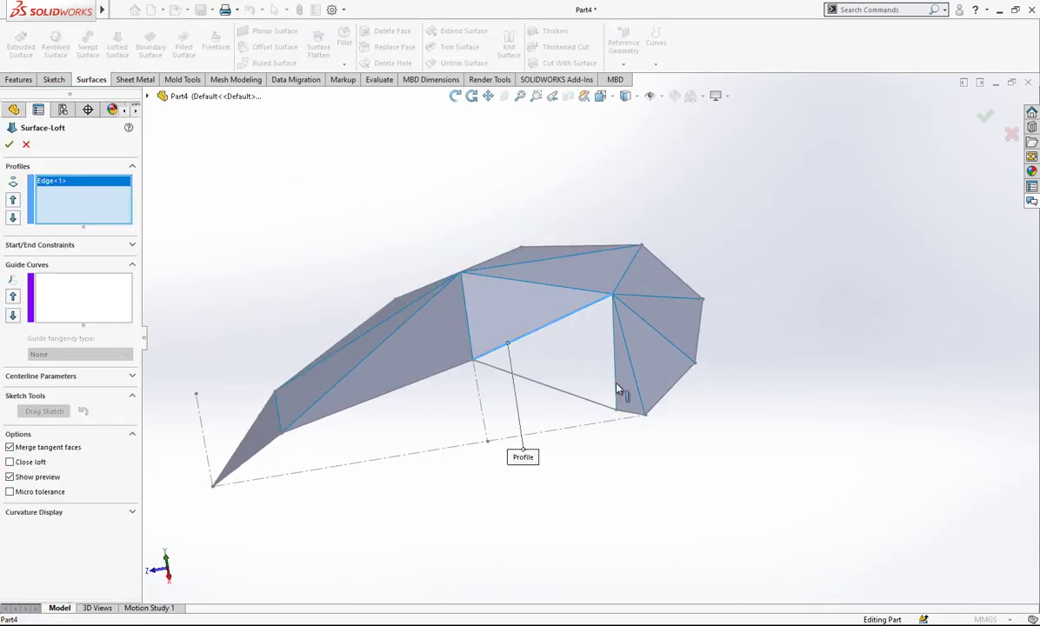
left_click(617, 388)
left_click(10, 145)
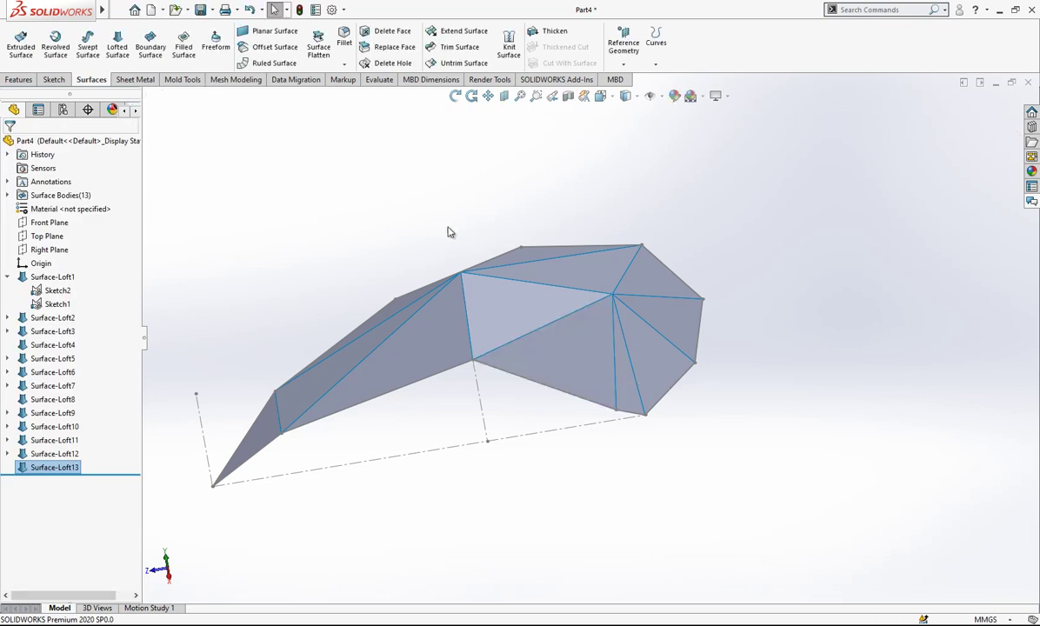
Hide the outline and side-profile sketches, Sketch1 and Sketch2, and collapse the first loft feature.
middle_click_drag(448, 232, 640, 433)
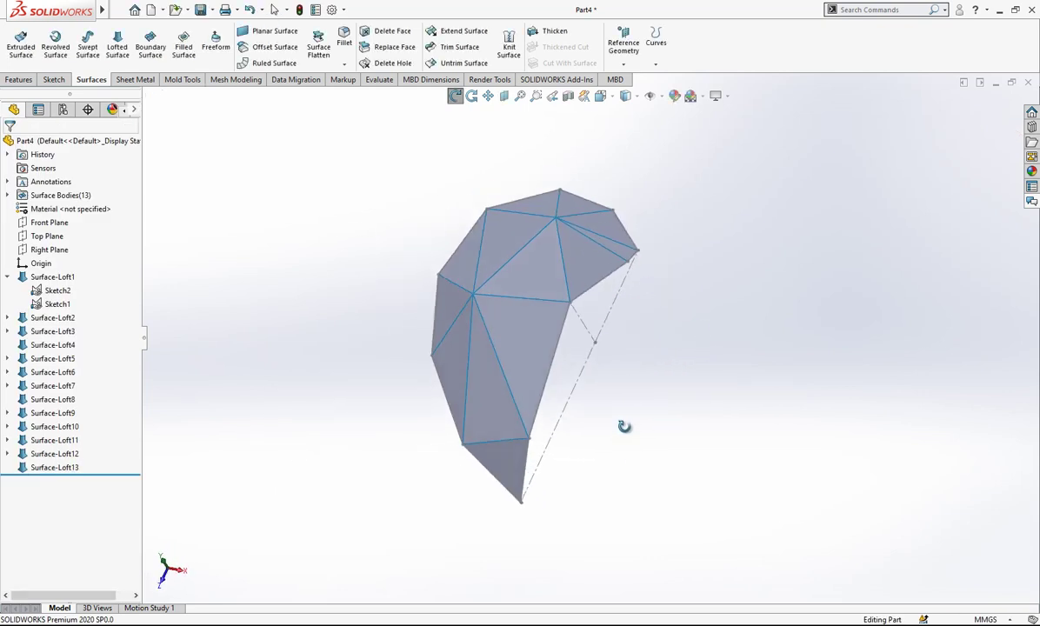
left_click_drag(624, 426, 611, 359)
key("Escape")
left_click(605, 325)
left_click(643, 292)
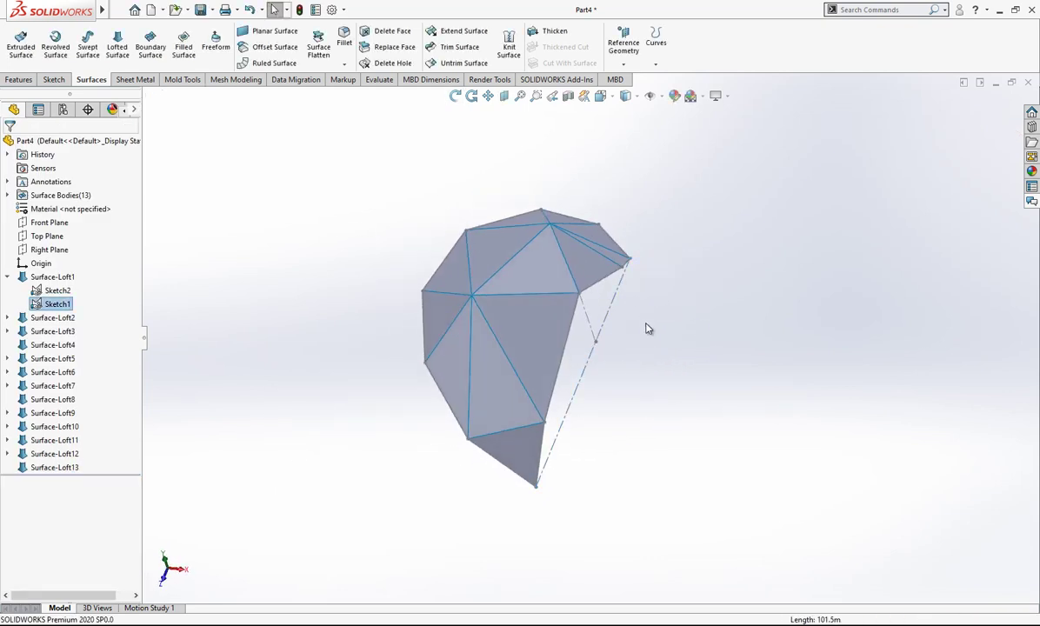
left_click(637, 352)
scroll(592, 327, "up", 2)
left_click(587, 323)
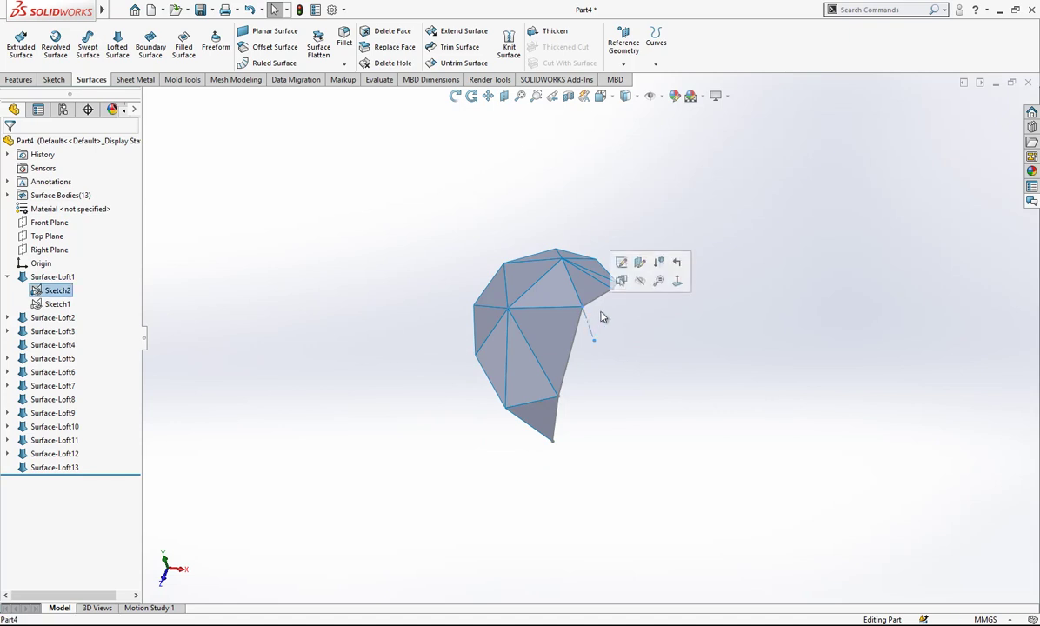
left_click(640, 283)
mouse_move(631, 274)
middle_mouse_down()
mouse_move(643, 306)
mouse_move(587, 430)
mouse_move(577, 371)
mouse_move(547, 360)
middle_mouse_up()
left_click(6, 277)
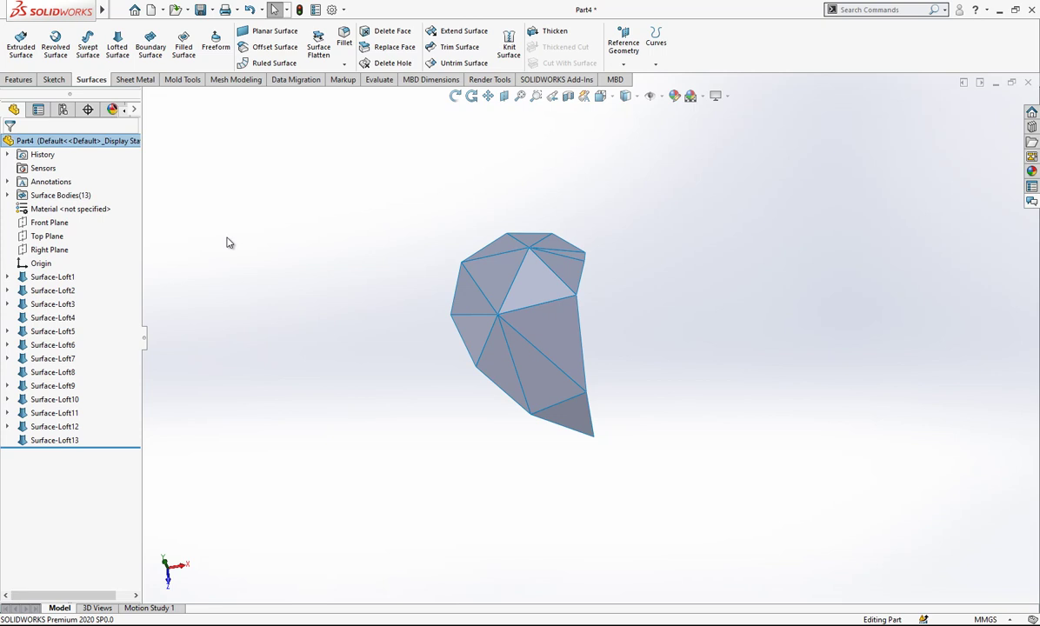
Knit all the lofted facets of the half heart into one surface body.
middle_click_drag(561, 288, 593, 248)
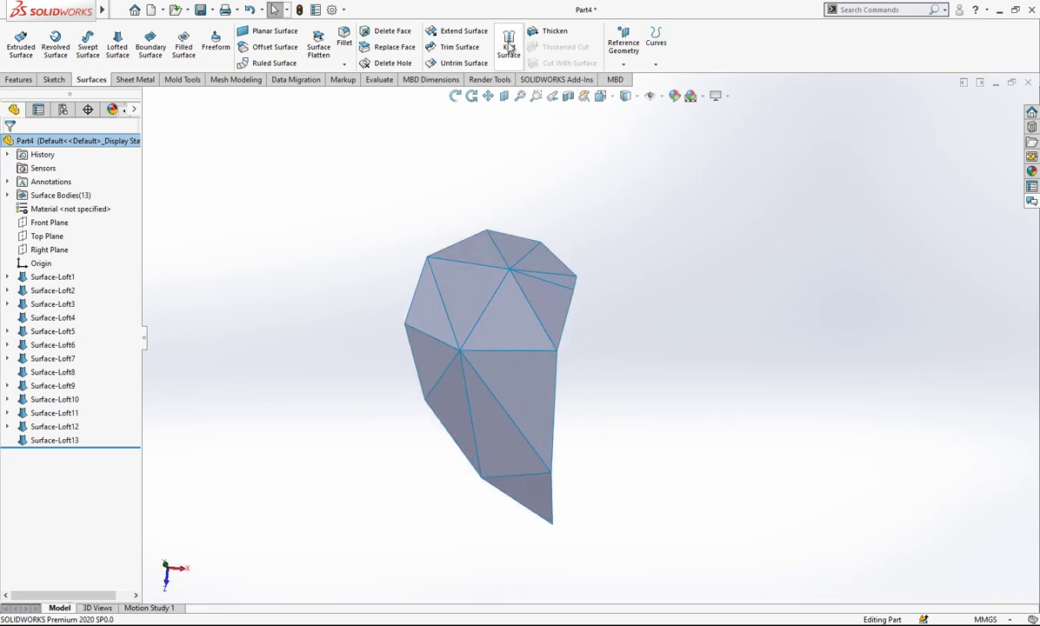
left_click(508, 44)
left_click_drag(644, 145, 409, 522)
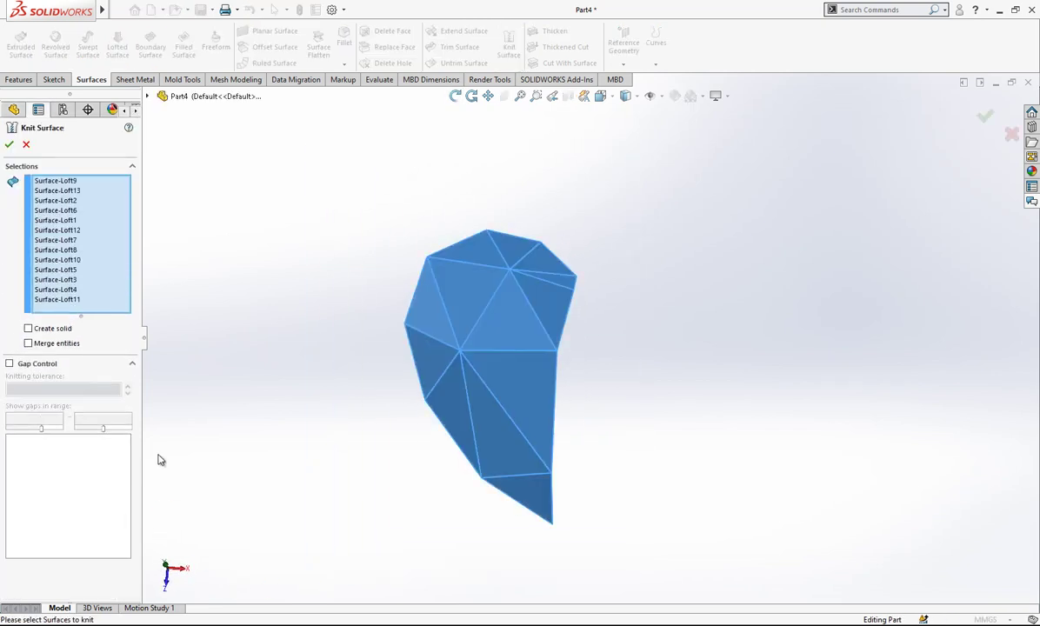
left_click(8, 144)
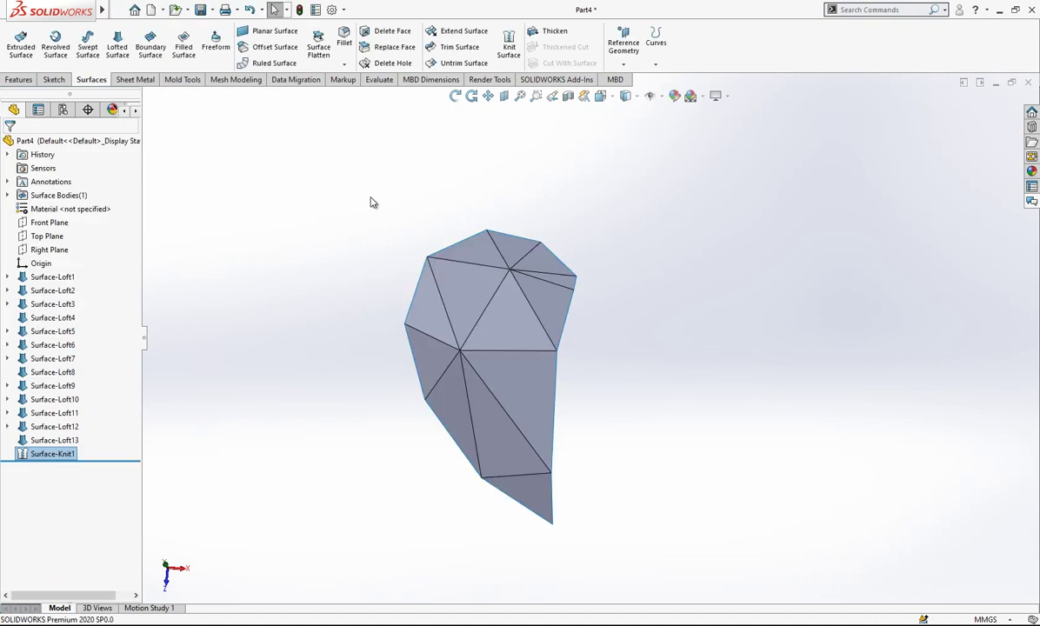
Mirror the knitted half-heart surface body about the Right Plane.
left_click(50, 249)
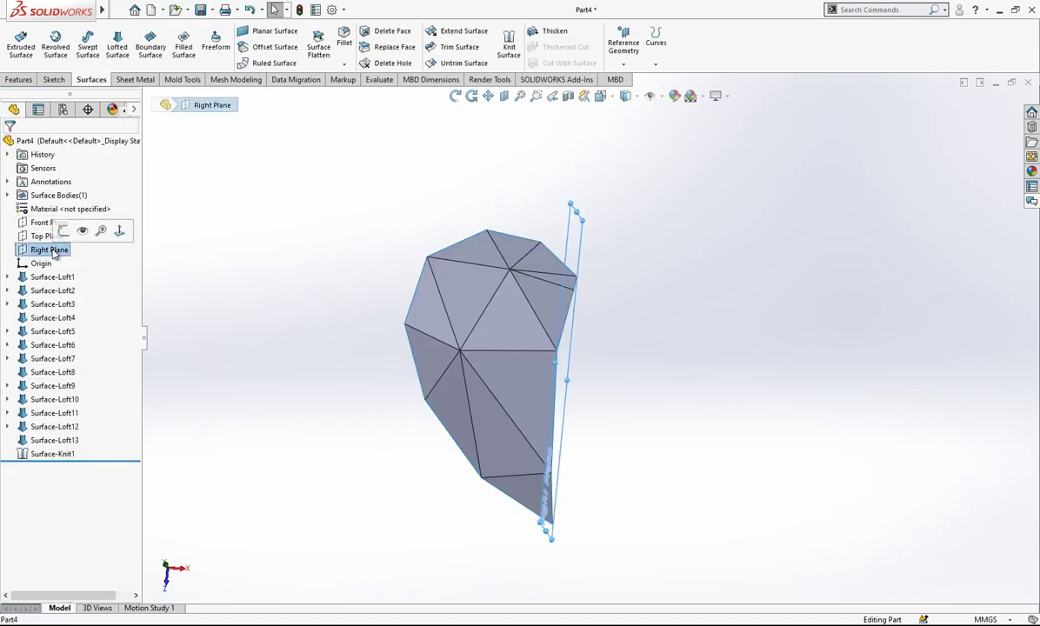
left_click(19, 79)
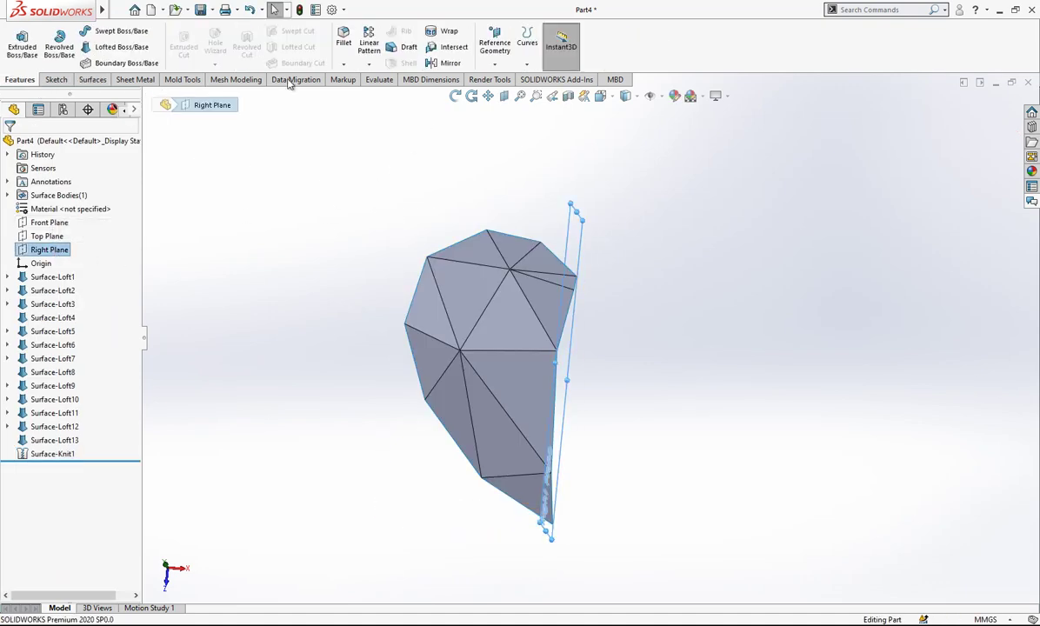
left_click(444, 64)
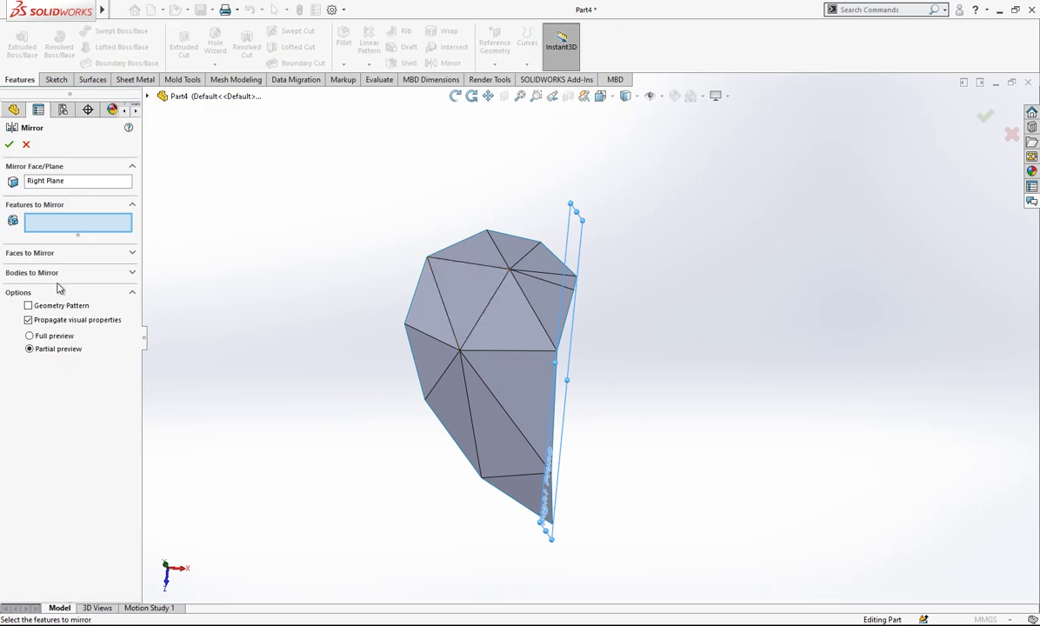
left_click(53, 273)
left_click(470, 302)
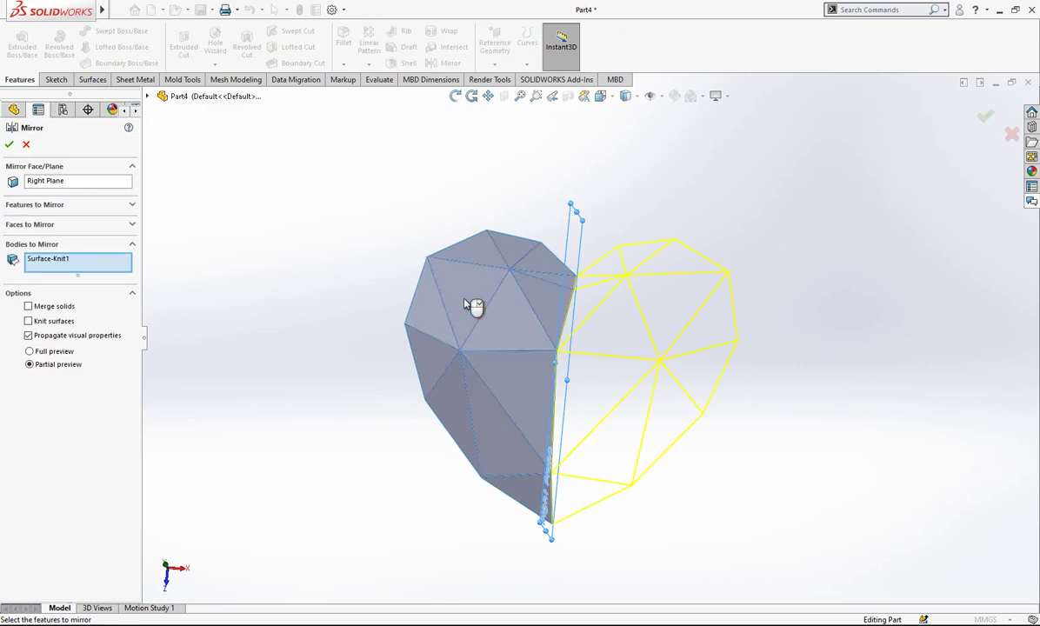
left_click(9, 146)
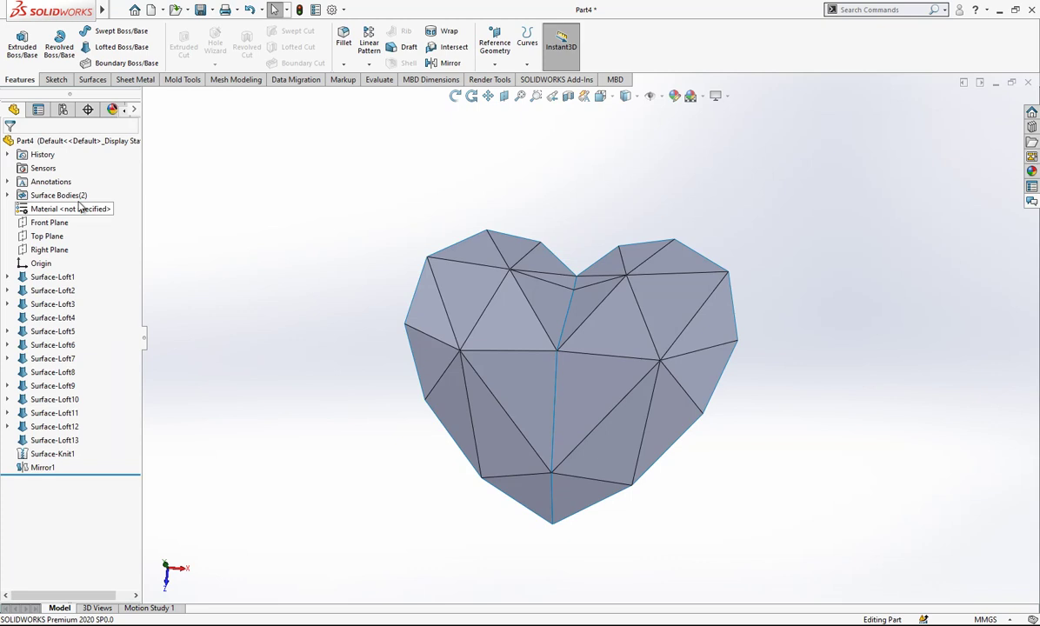
Mirror both heart surface bodies, Surface-Knit1 and Mirror1, about the Top Plane with Merge solids and Knit surfaces enabled.
left_click(47, 235)
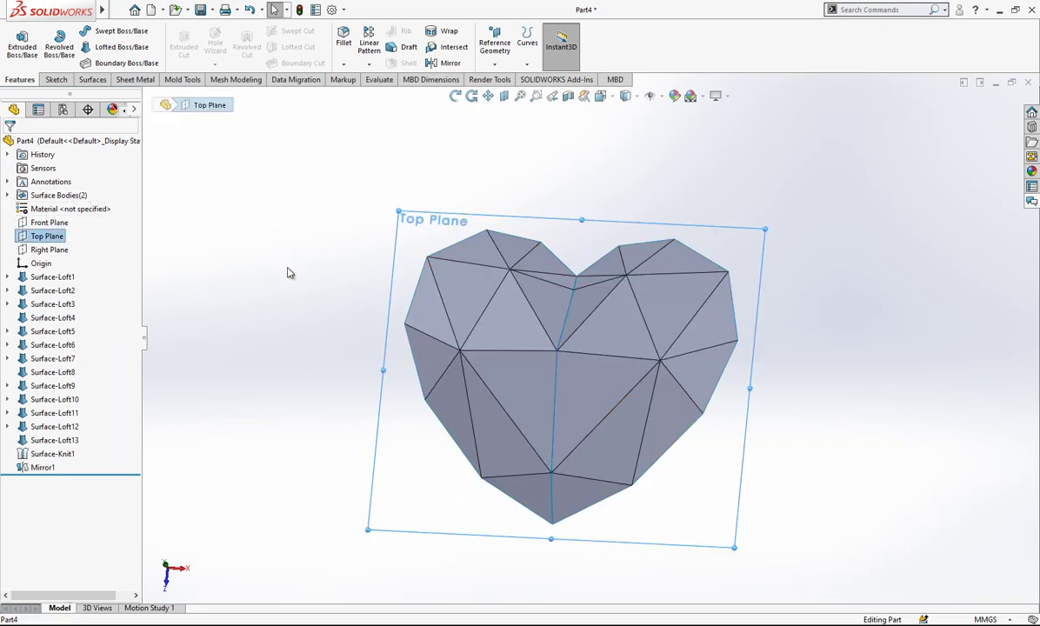
left_click(445, 63)
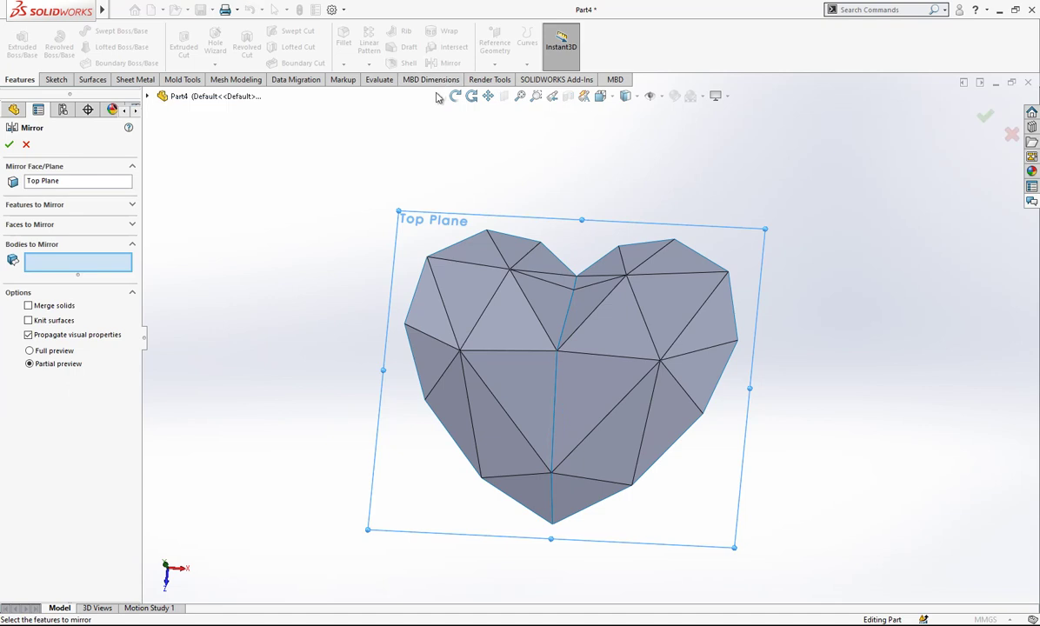
left_click(460, 325)
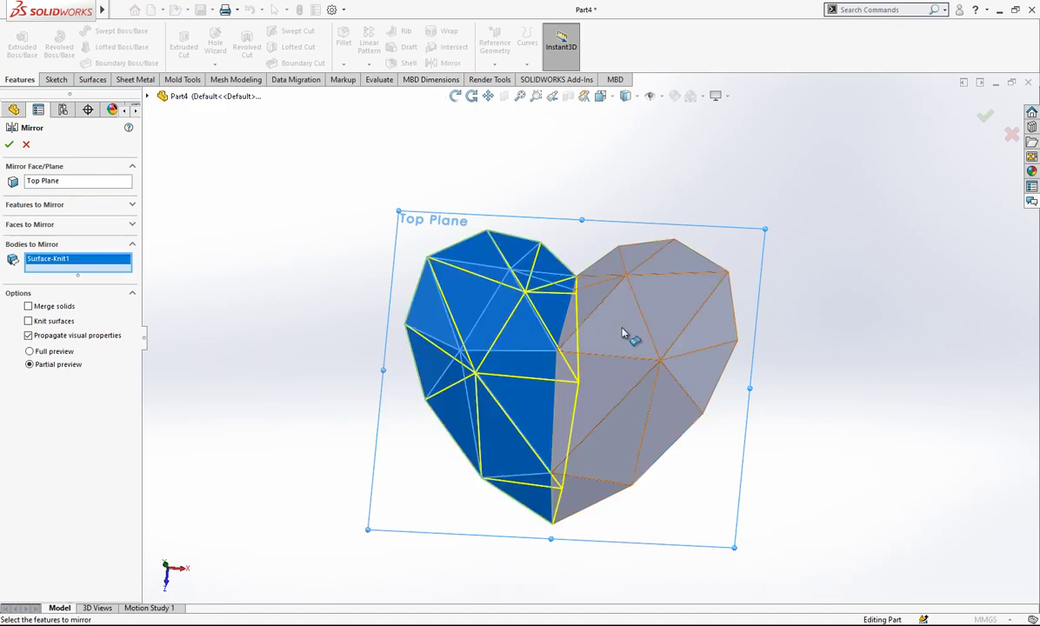
left_click(626, 348)
middle_click_drag(631, 364, 578, 443)
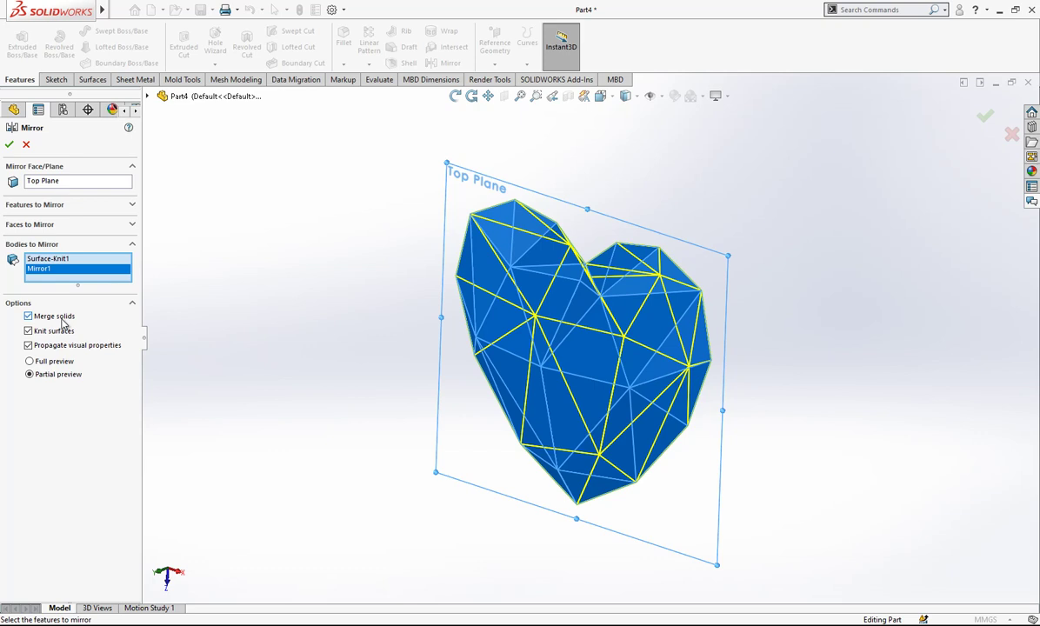
left_click(9, 145)
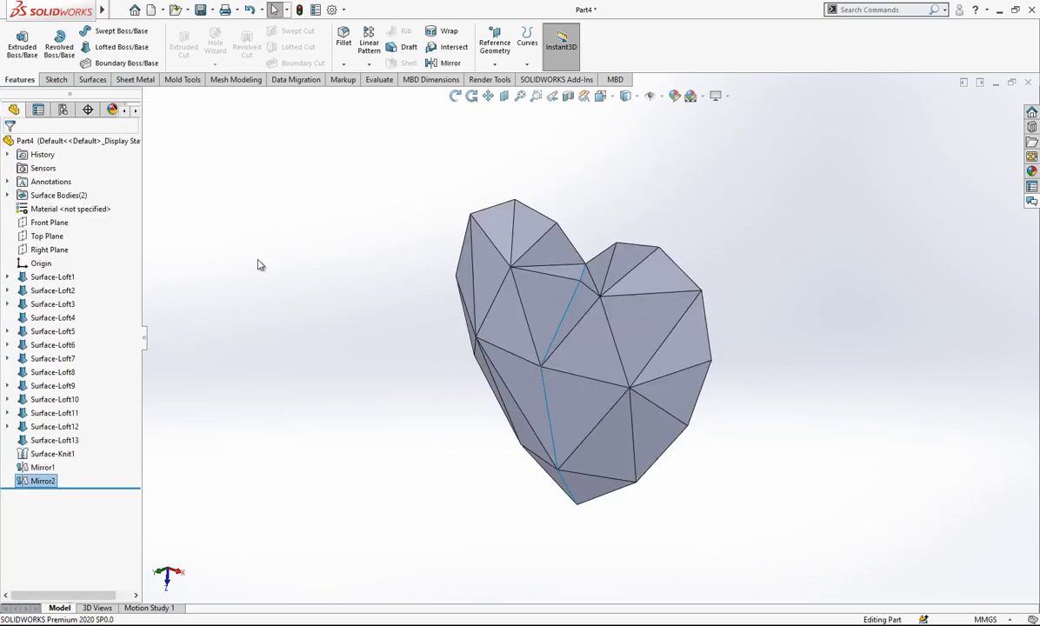
Knit the two mirrored surface bodies into a solid heart with Create solid enabled and Merge entities off.
left_click(6, 195)
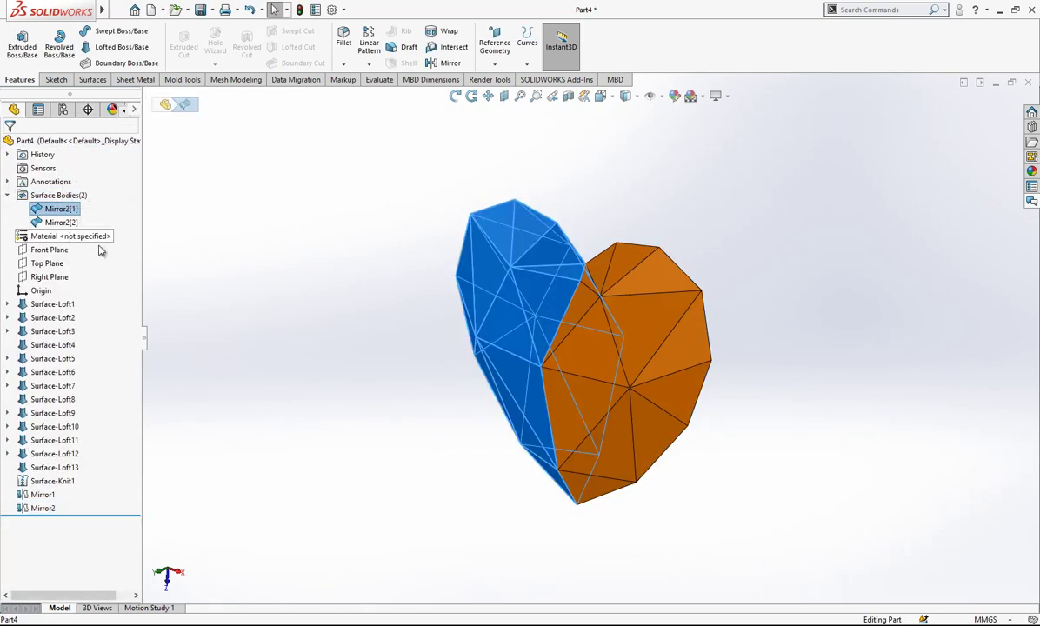
middle_click_drag(586, 373, 672, 306)
scroll(671, 307, "down", 1)
left_click(92, 79)
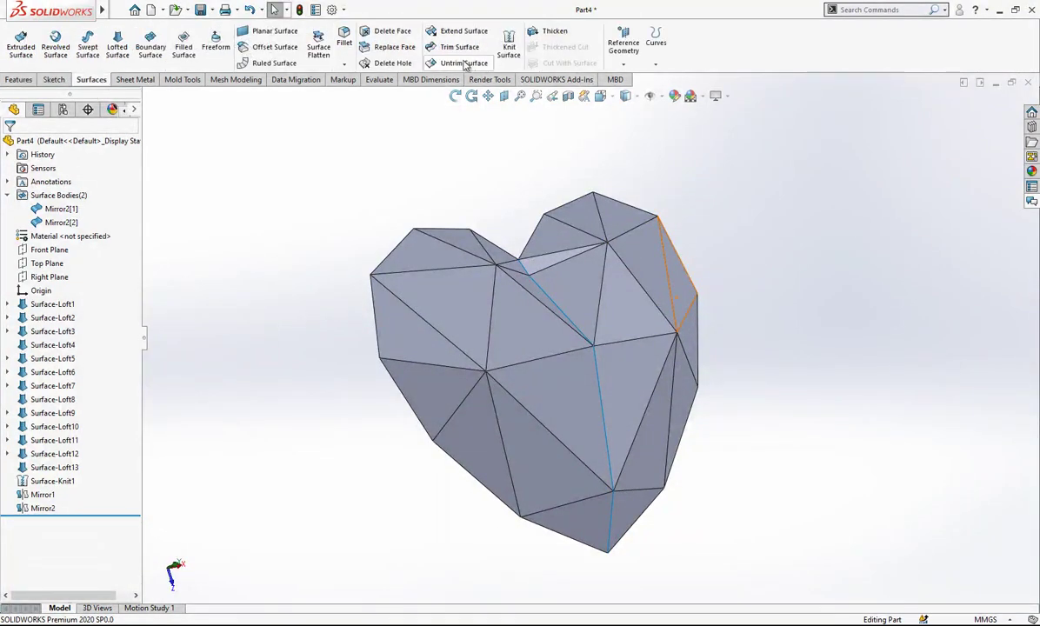
left_click(509, 46)
left_click_drag(807, 163, 512, 545)
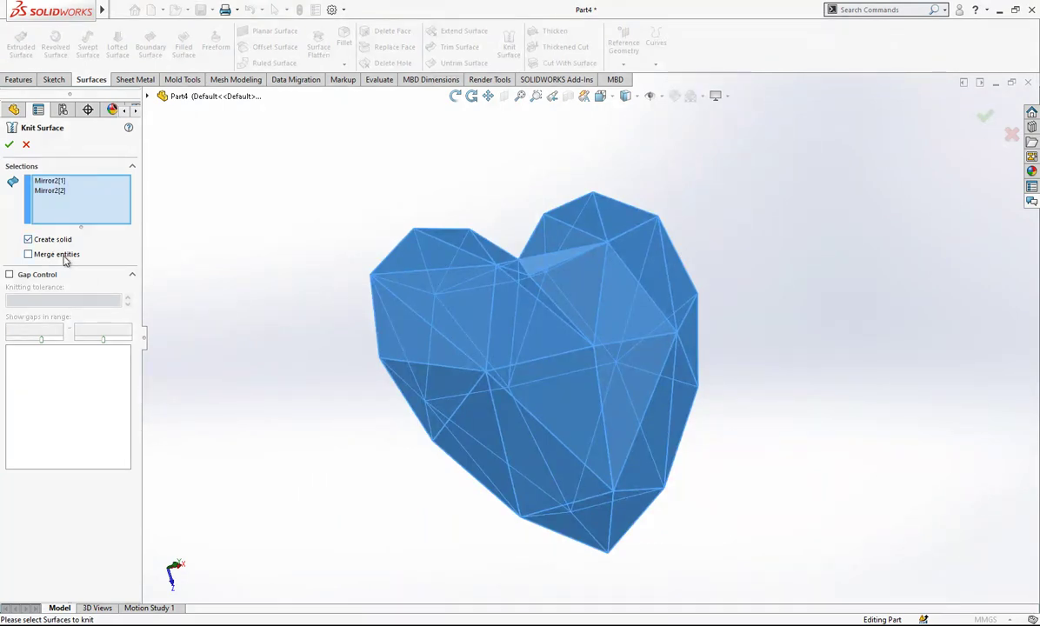
left_click(11, 146)
Examine the knitted solid heart in the Top view and from an angle.
middle_click_drag(509, 223, 585, 139)
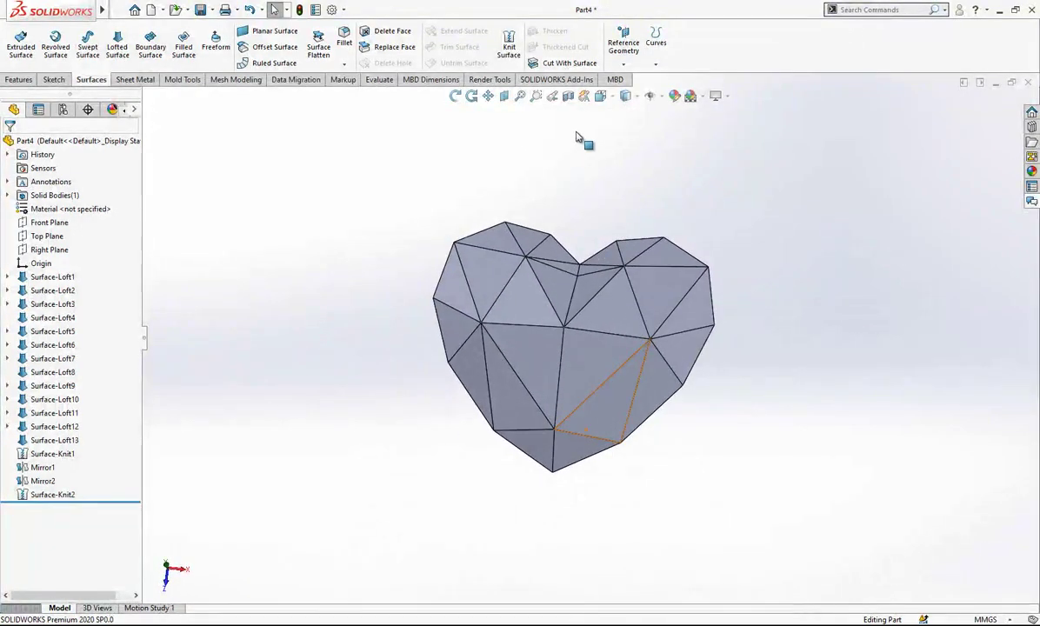
left_click(602, 99)
left_click(475, 300)
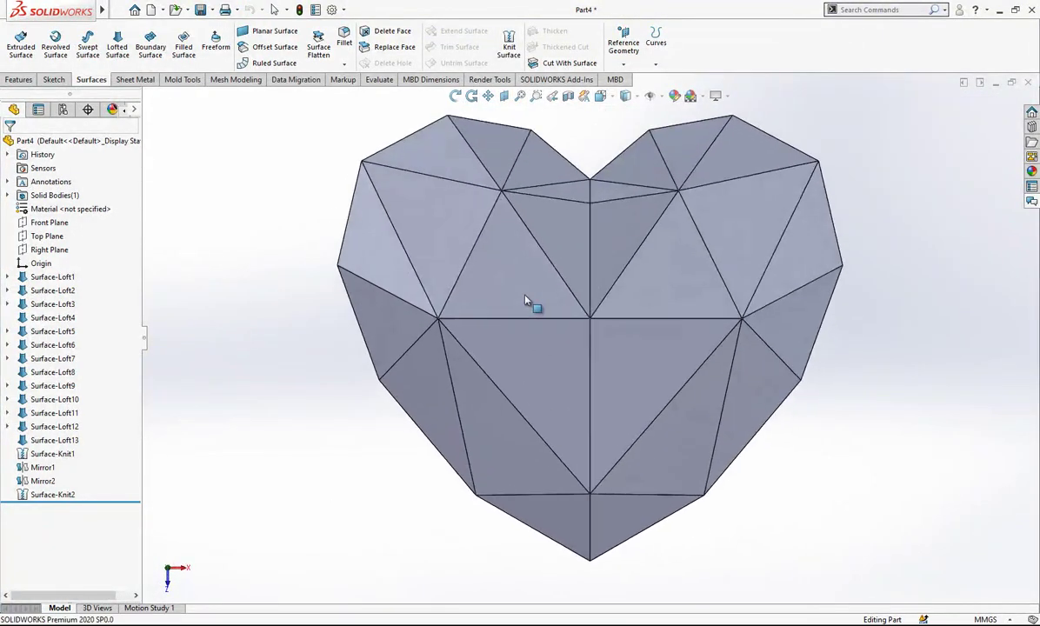
scroll(721, 199, "down", 1)
scroll(365, 287, "up", 1)
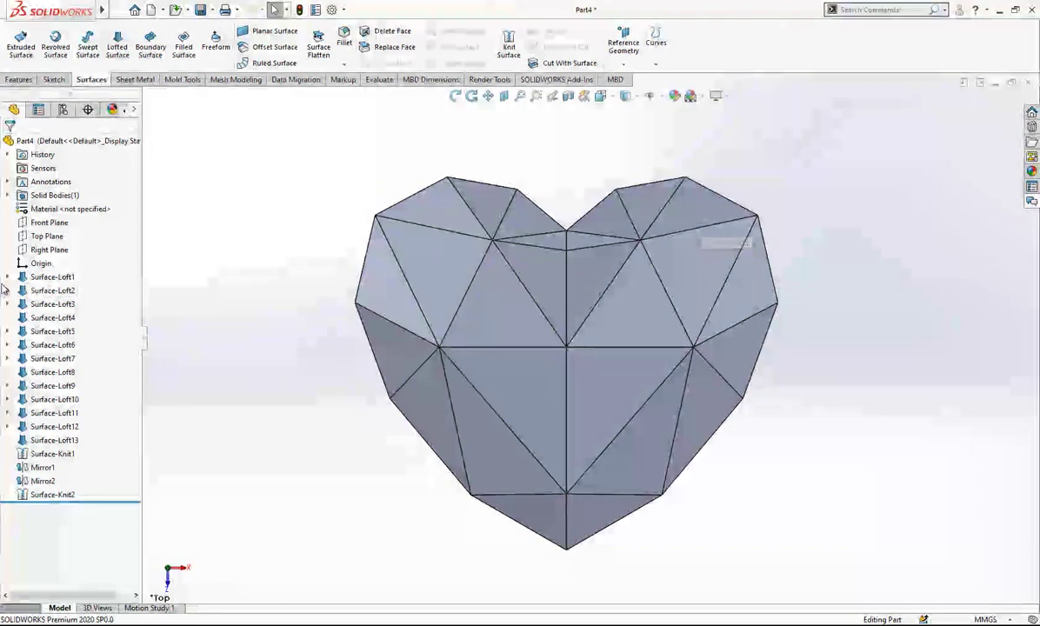
middle_click_drag(608, 343, 522, 382)
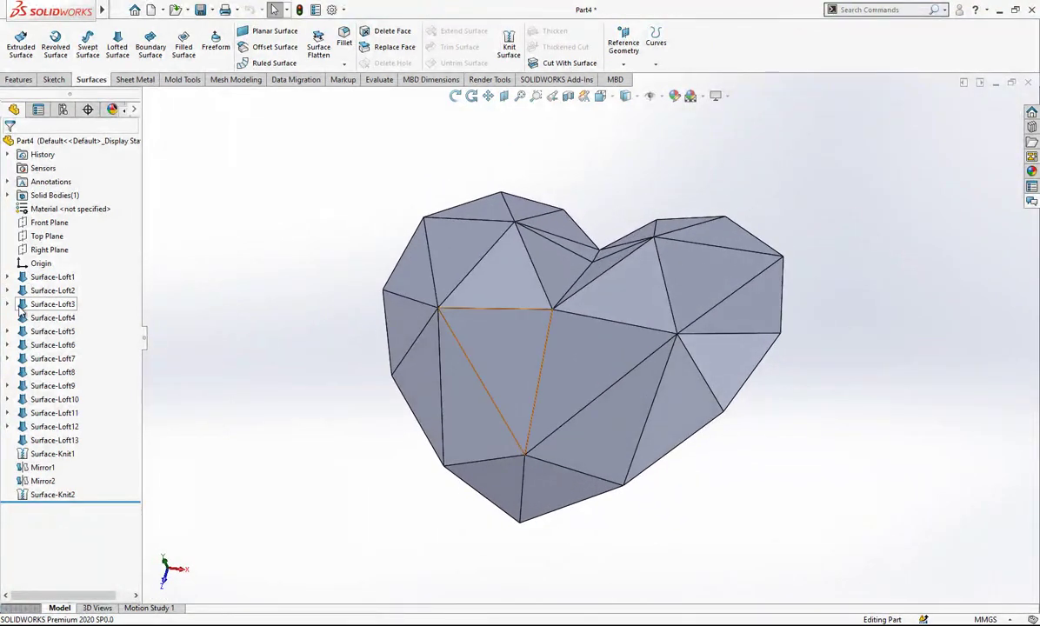
Review the sketches behind the first two surface lofts, Sketch2, Sketch1 and 3DSketch1, against the finished heart.
left_click(8, 276)
left_click(57, 303)
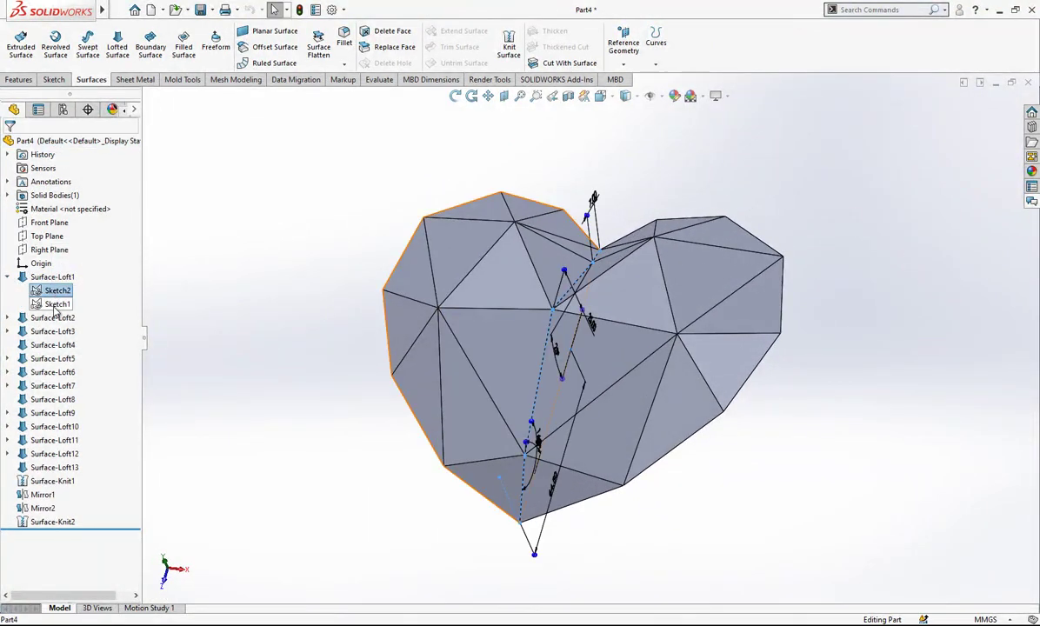
left_click(7, 317)
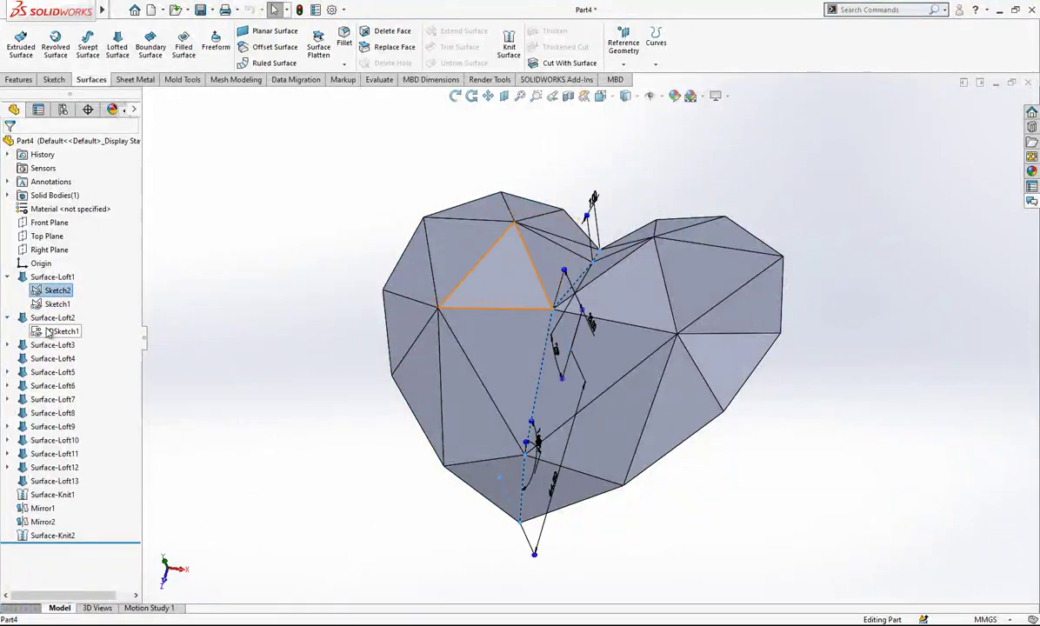
left_click(60, 332)
middle_click_drag(484, 352, 464, 383)
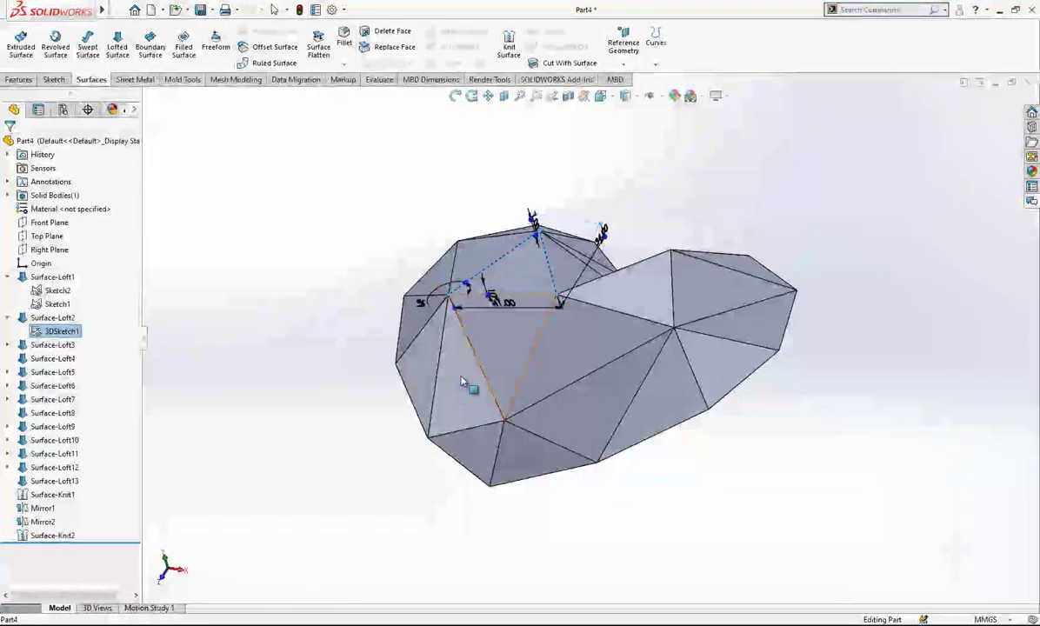
left_click(238, 234)
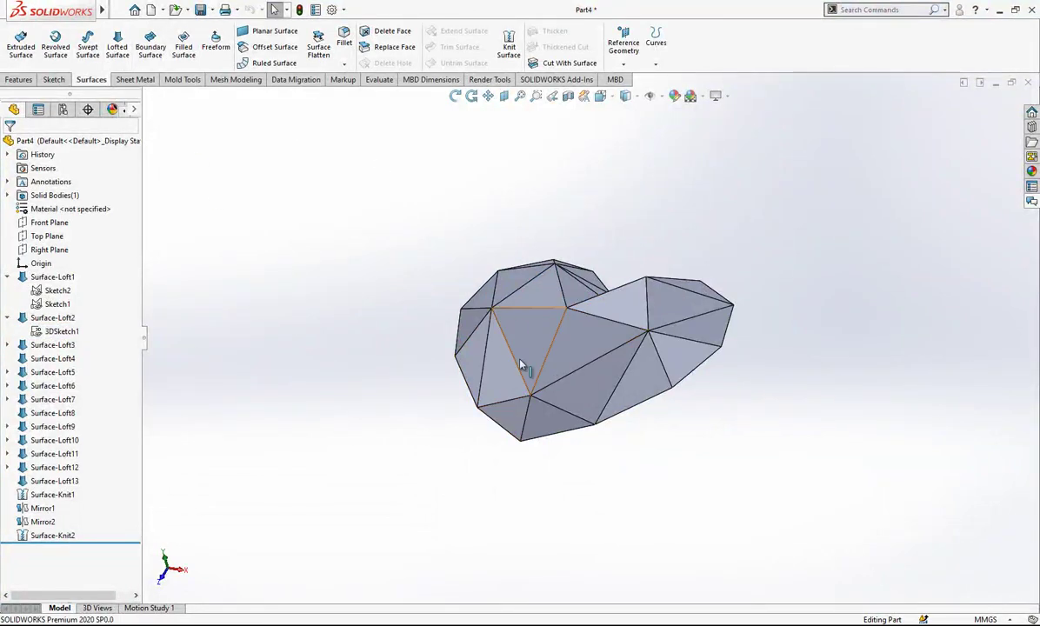
scroll(522, 408, "down", 3)
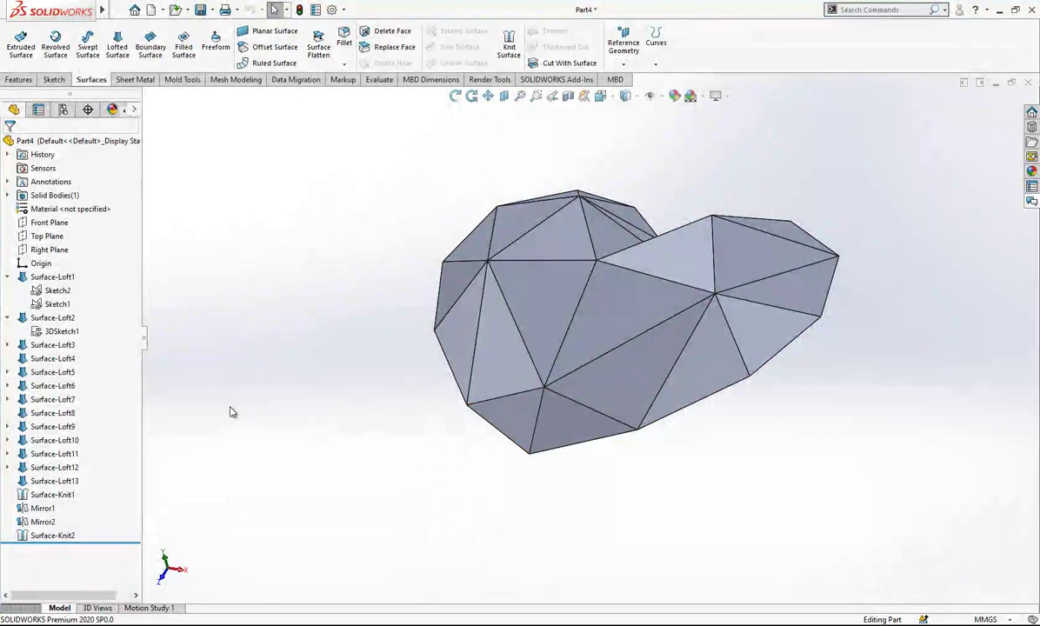
mouse_move(553, 418)
middle_mouse_down()
mouse_move(608, 382)
mouse_move(552, 475)
mouse_move(608, 411)
mouse_move(581, 525)
mouse_move(706, 352)
mouse_move(612, 336)
mouse_move(742, 278)
mouse_move(798, 284)
mouse_move(562, 348)
mouse_move(624, 360)
mouse_move(672, 285)
mouse_move(747, 260)
mouse_move(638, 339)
mouse_move(615, 388)
middle_mouse_up()
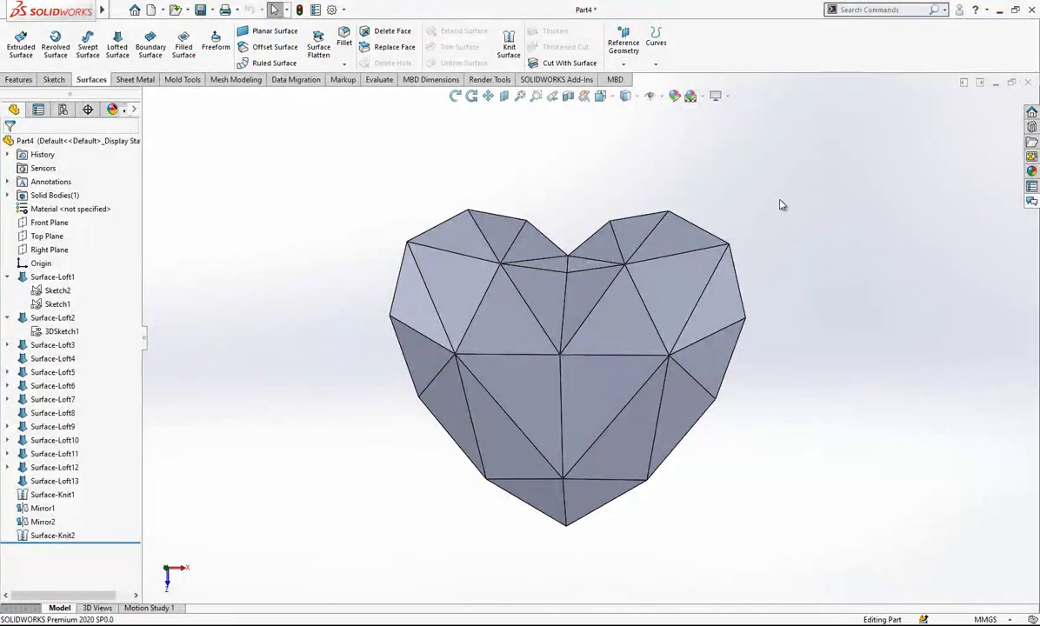